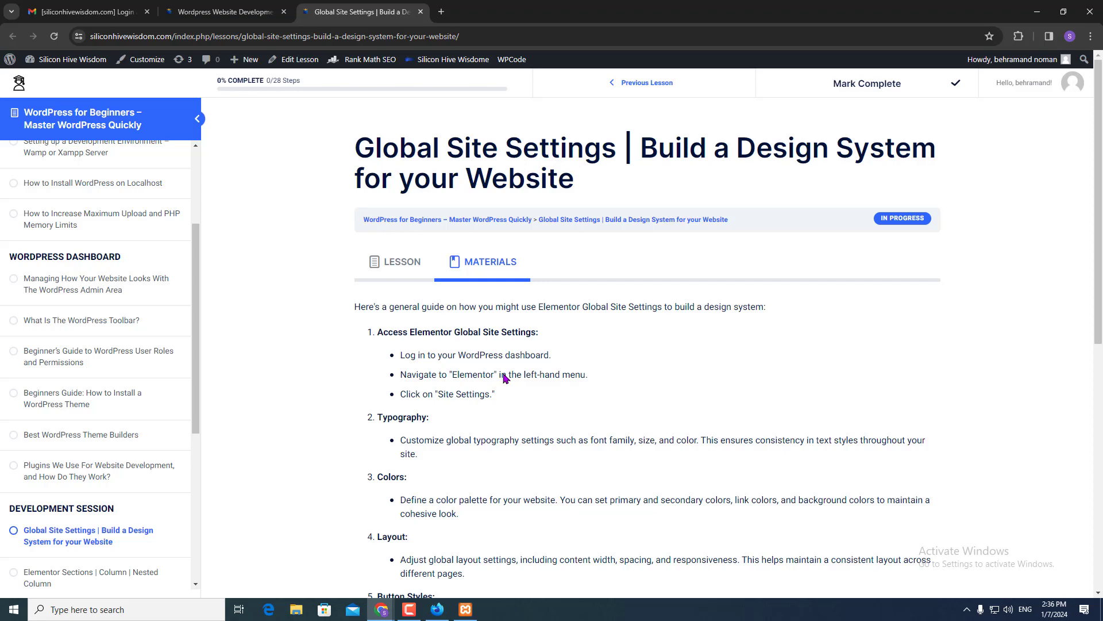
# - Switch to the Chrome window showing the Perdido Cleaning Figma design
pyautogui.hotkey('alt', 'Tab')
pyautogui.hotkey('alt', 'Tab')
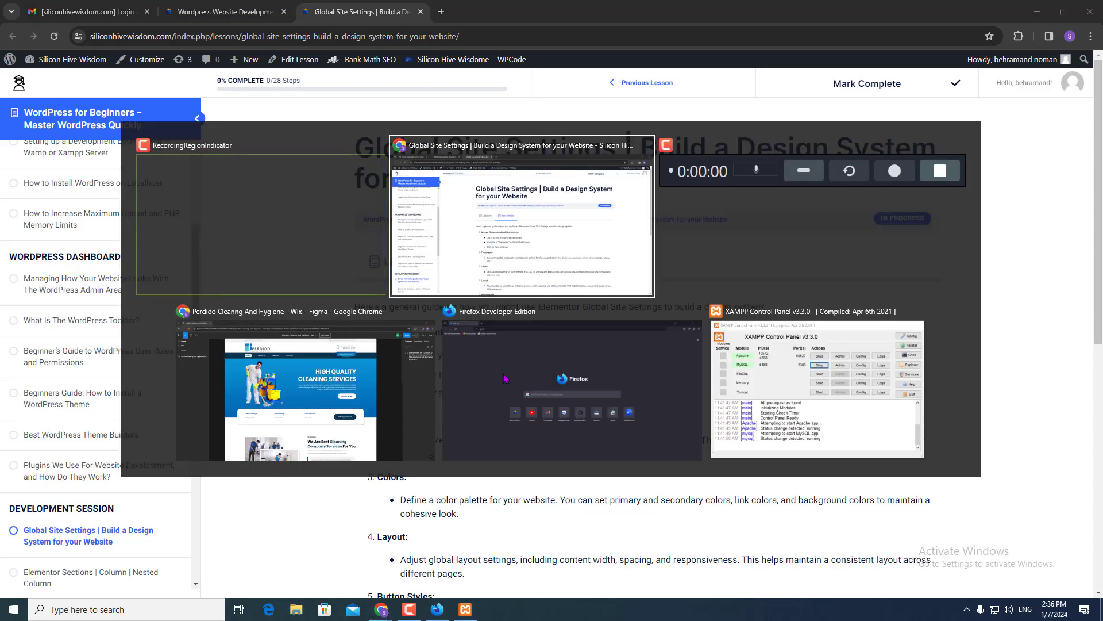
pyautogui.hotkey('alt', 'Tab')
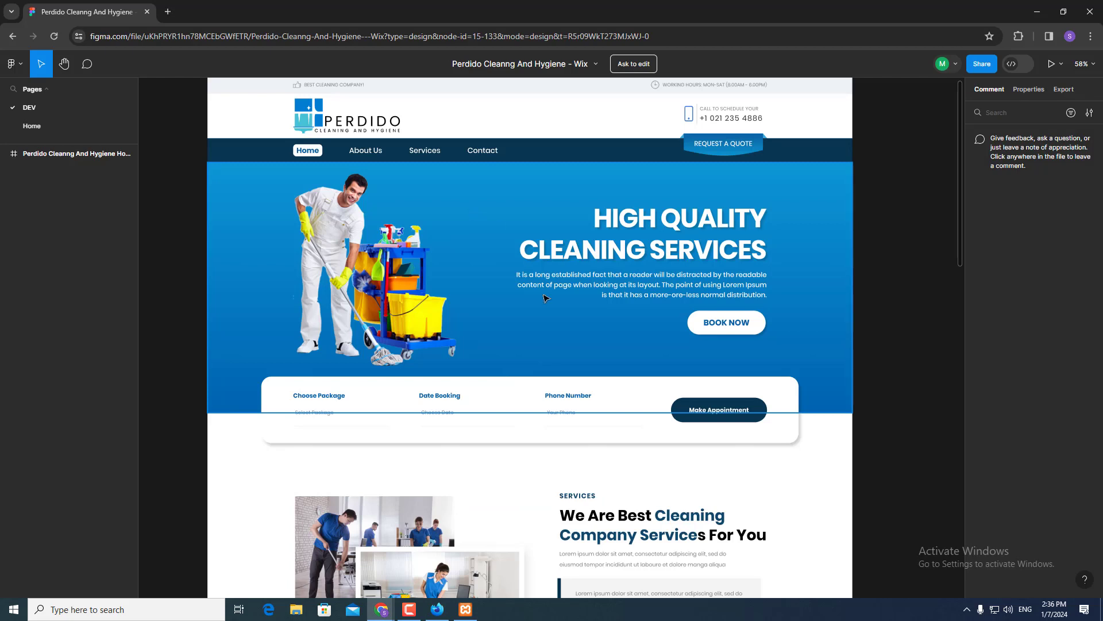
# - Scroll over the Perdido Cleaning home design and turn on its layout grid columns
pyautogui.scroll(-5, 498, 447)
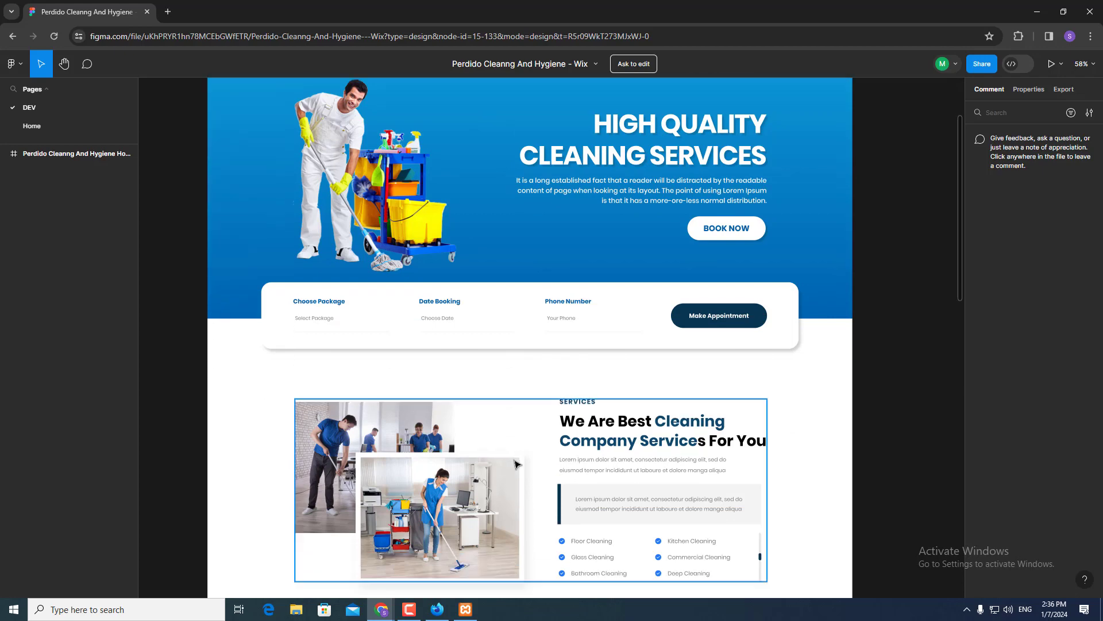
pyautogui.scroll(-9, 522, 474)
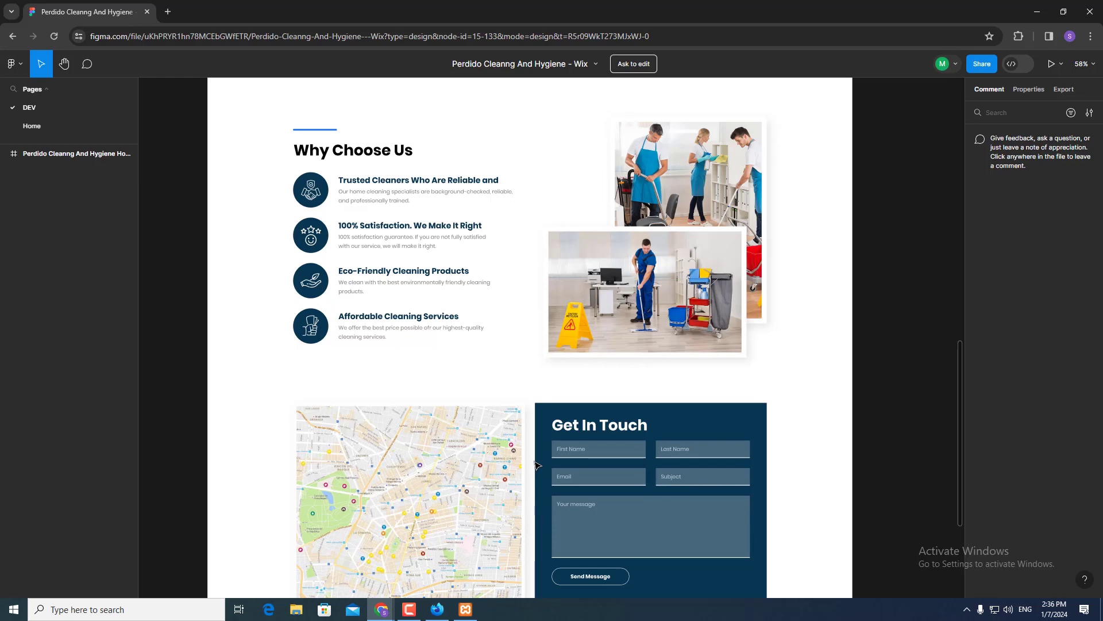
pyautogui.scroll(13, 536, 465)
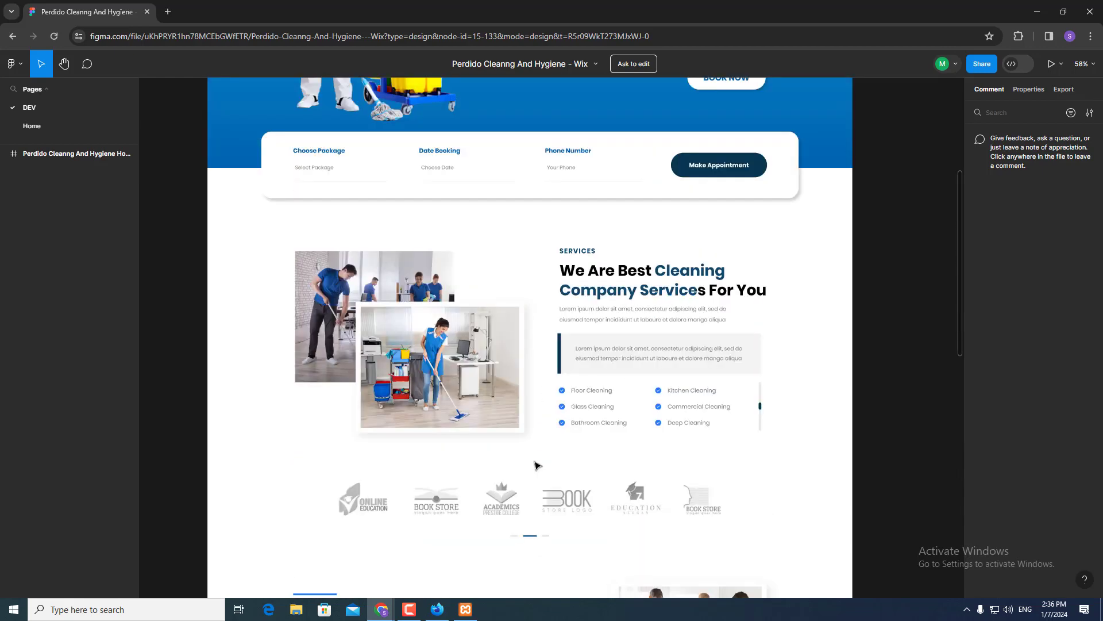
pyautogui.scroll(3, 534, 464)
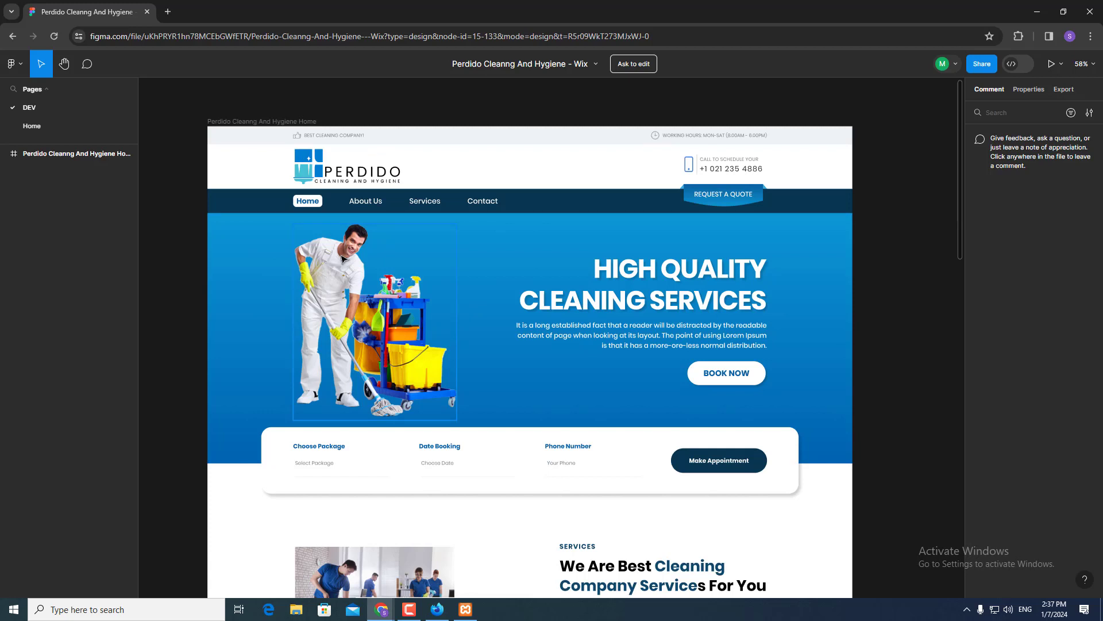
pyautogui.hotkey('ctrl', 'shift', '4')
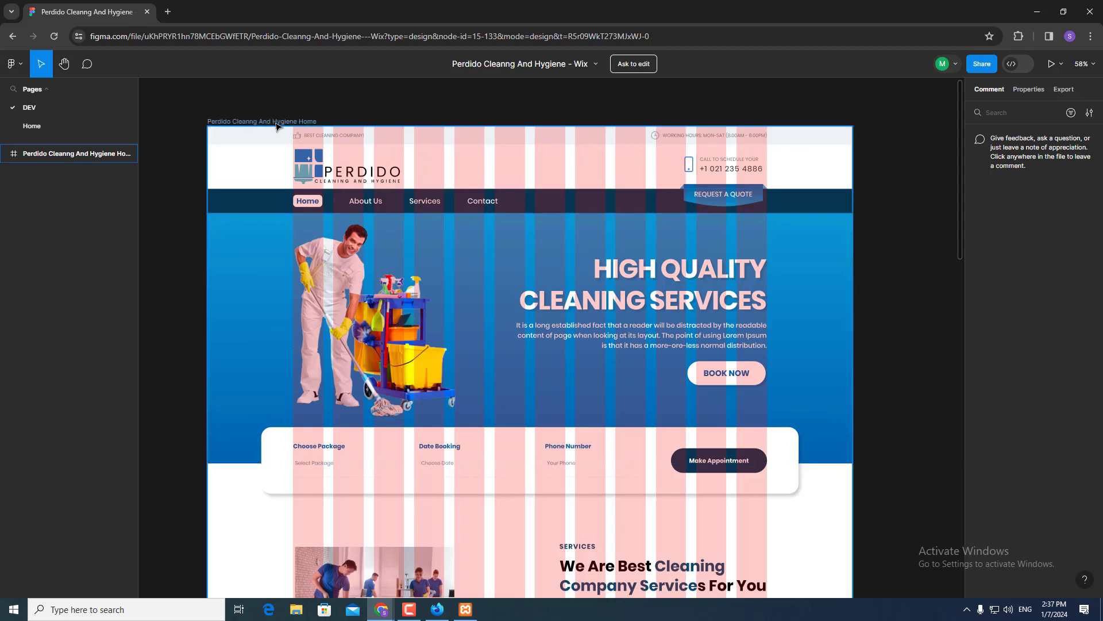
# - Scroll to the footer and back against the column grid, then return to the lesson window
pyautogui.scroll(-5, 286, 309)
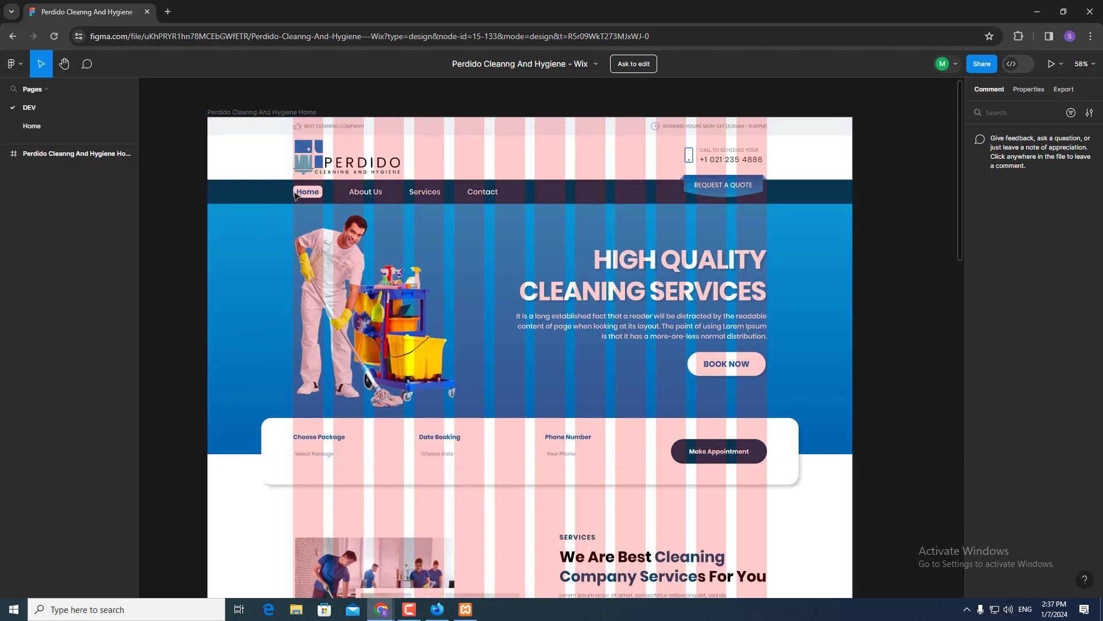
pyautogui.scroll(-10, 285, 309)
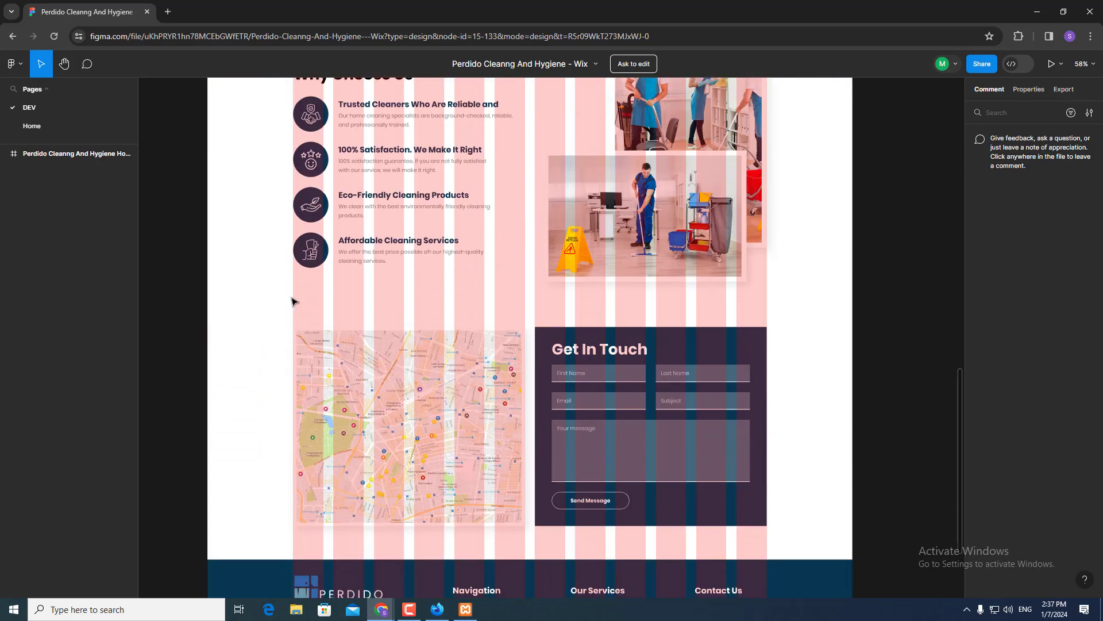
pyautogui.scroll(-3, 297, 307)
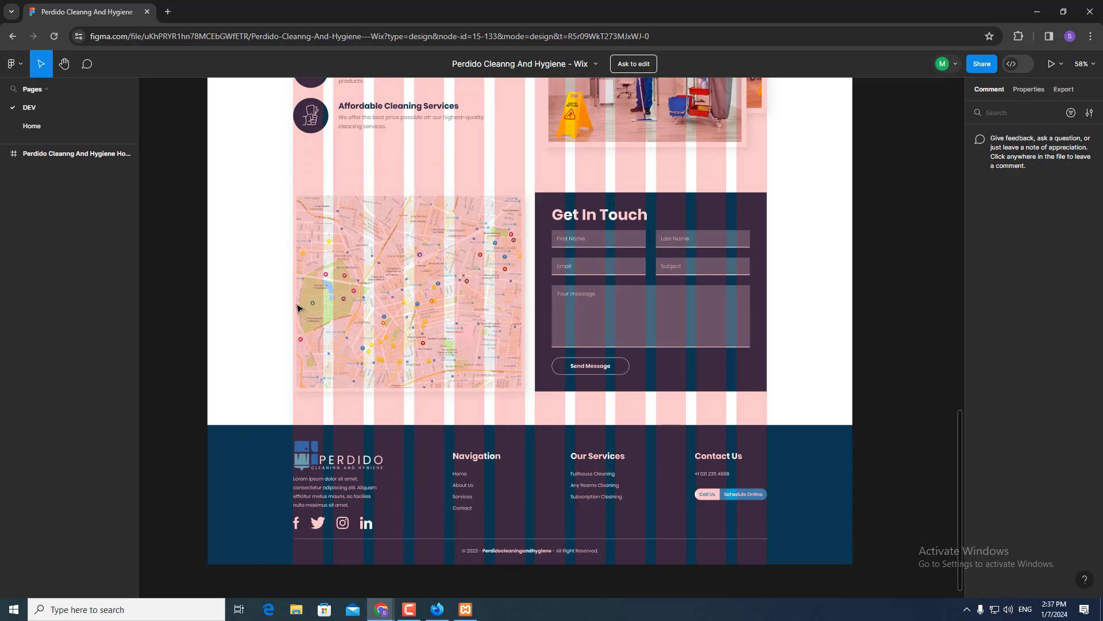
pyautogui.scroll(12, 296, 307)
pyautogui.scroll(8, 296, 307)
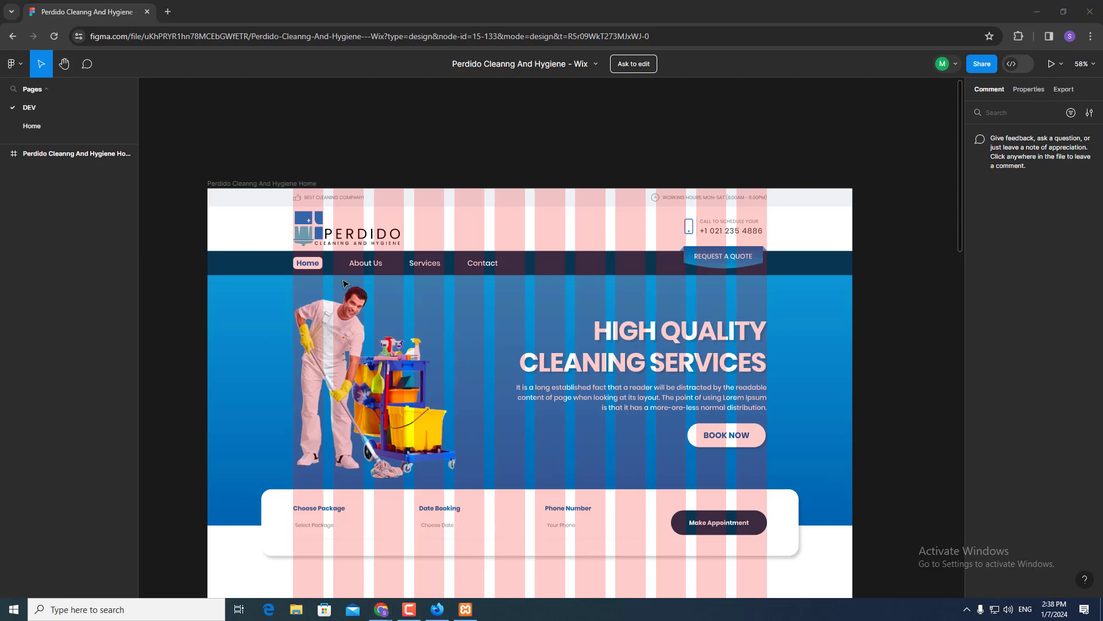
pyautogui.hotkey('alt', 'Tab')
pyautogui.hotkey('alt', 'Tab')
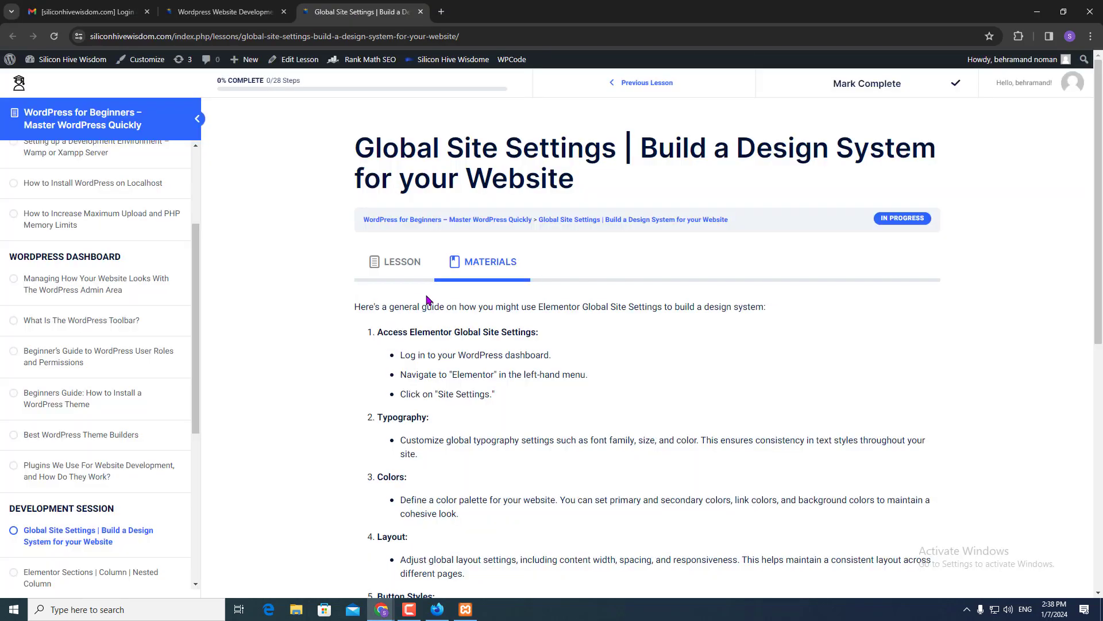
# - Open a new Chrome tab and launch the XAMPP Control Panel
pyautogui.hotkey('ctrl', 't')
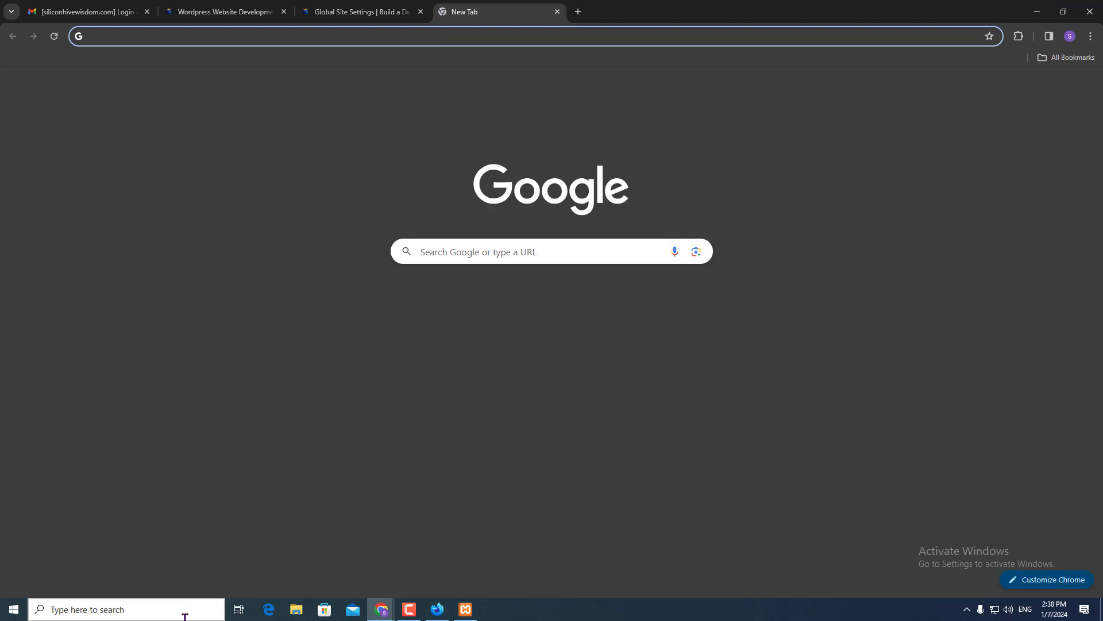
pyautogui.click(184, 612)
pyautogui.write('xamp')
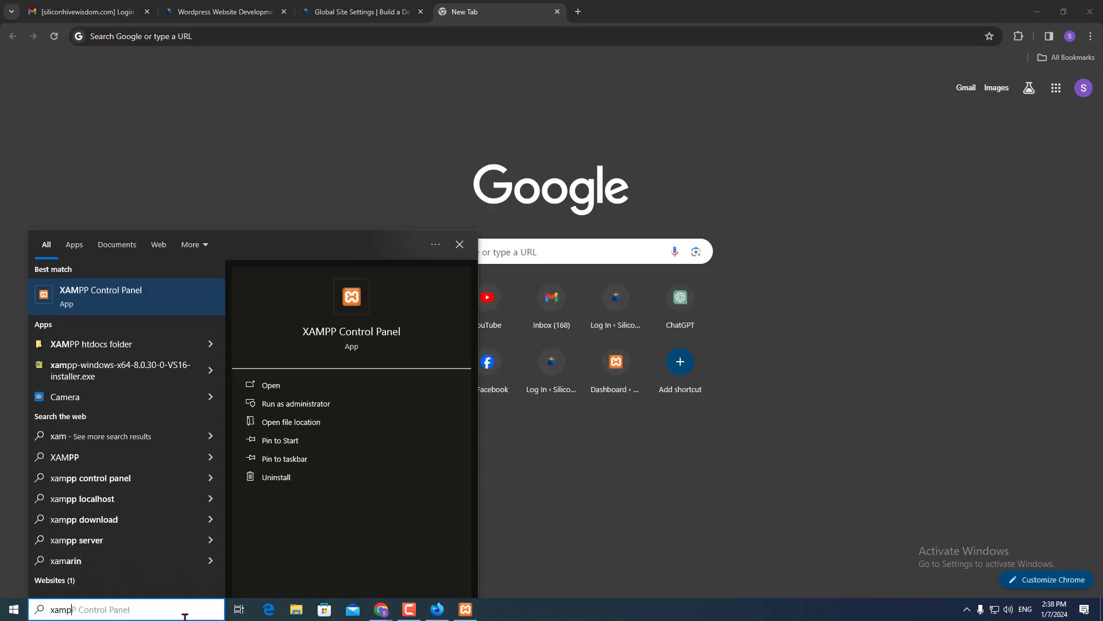
pyautogui.press('Return')
# - Enter localhost/siliconhivewisdom/wp-admin/ in the new tab and load the local site
pyautogui.click(95, 554)
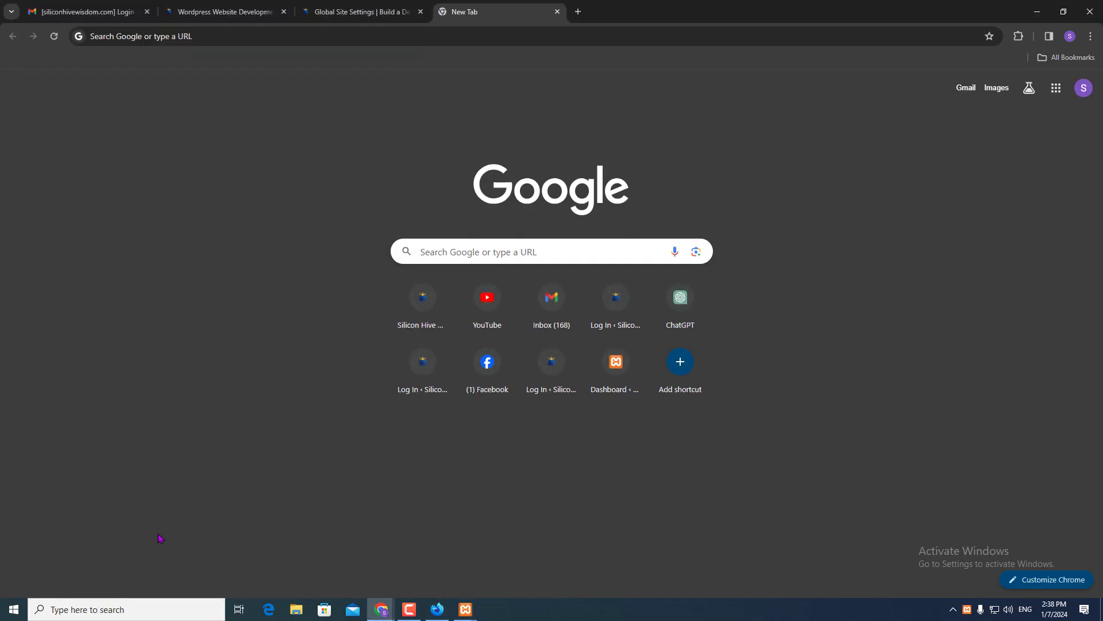
pyautogui.click(299, 40)
pyautogui.write('localhost/siliconhivewisdom/wp-admin/')
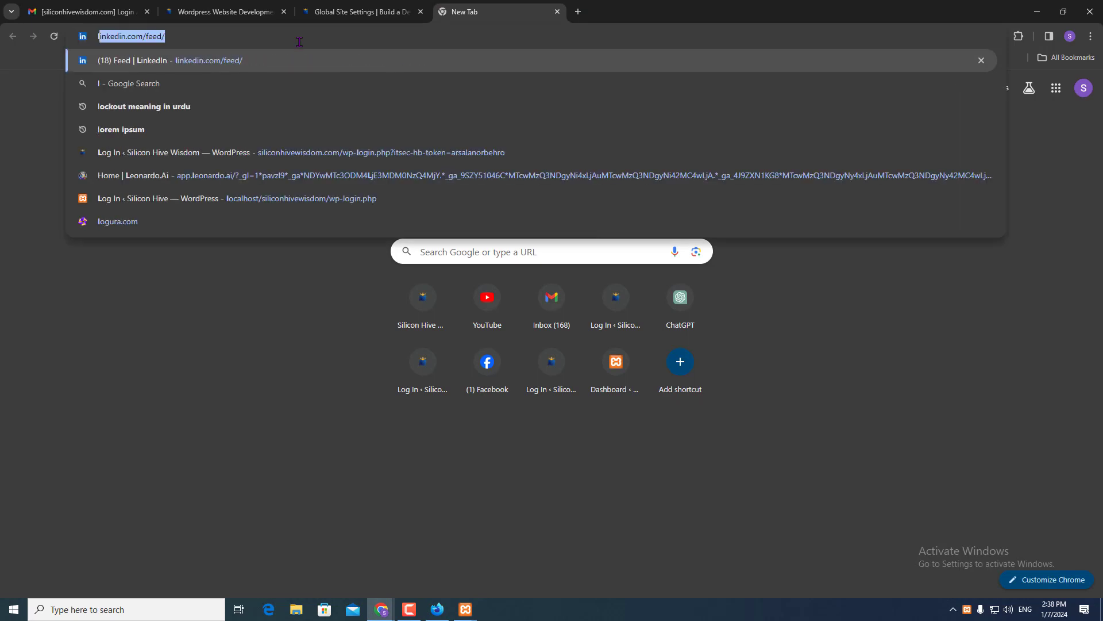
pyautogui.press('Right')
pyautogui.press('BackSpace')
pyautogui.press('BackSpace')
pyautogui.press('BackSpace')
pyautogui.press('BackSpace')
pyautogui.press('BackSpace')
pyautogui.press('BackSpace')
pyautogui.press('BackSpace')
pyautogui.press('BackSpace')
pyautogui.press('BackSpace')
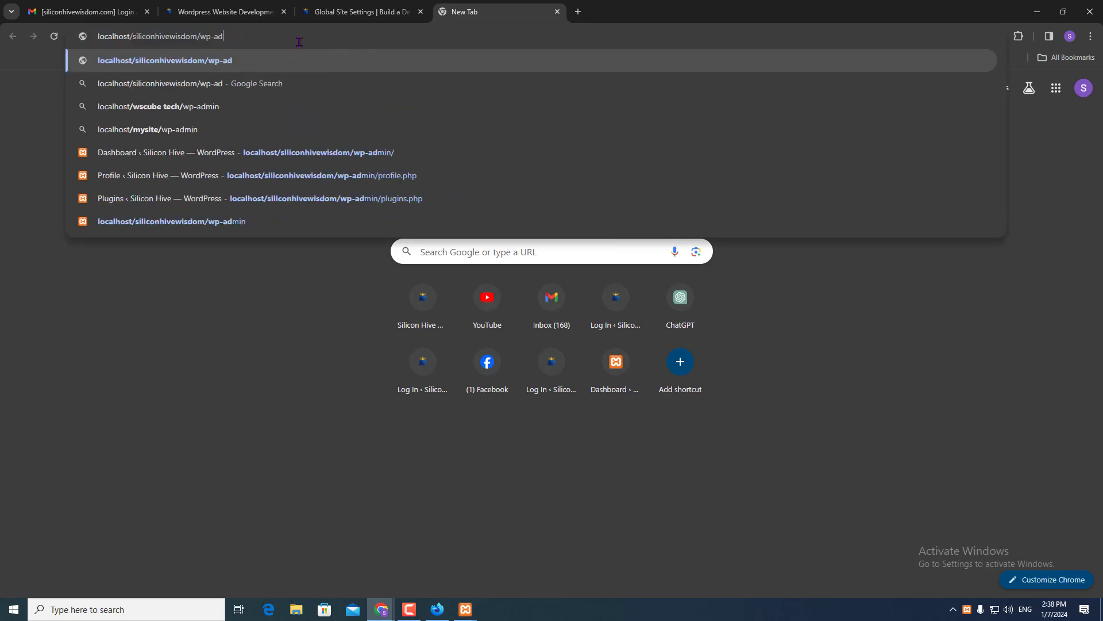
pyautogui.press('Return')
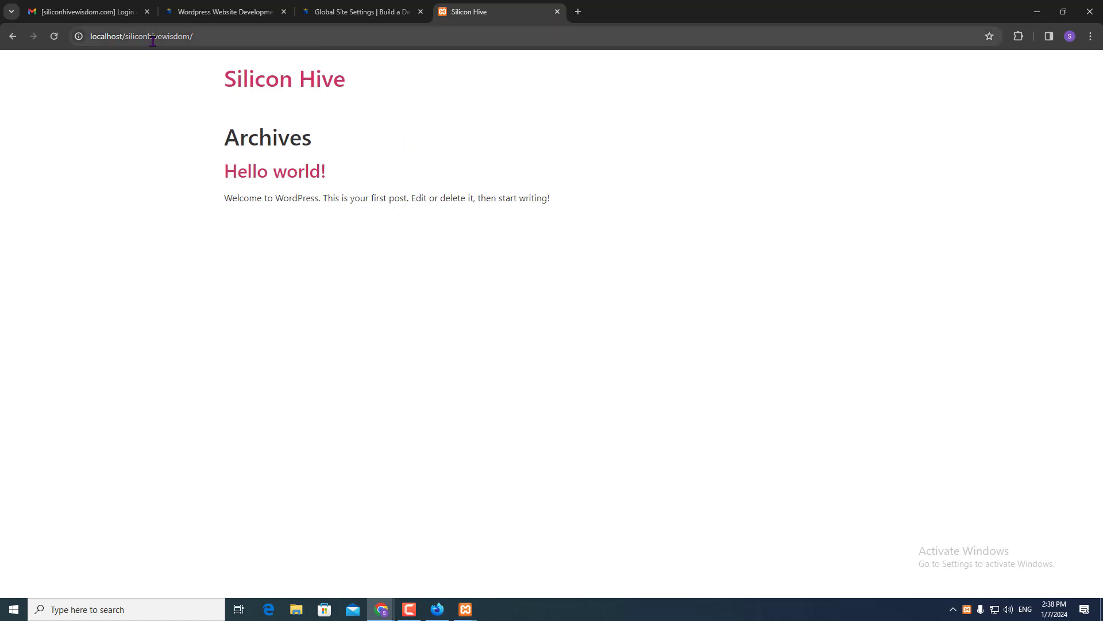
# - Correct the address to end in wp-admin to reach the WordPress login page
pyautogui.click(208, 36)
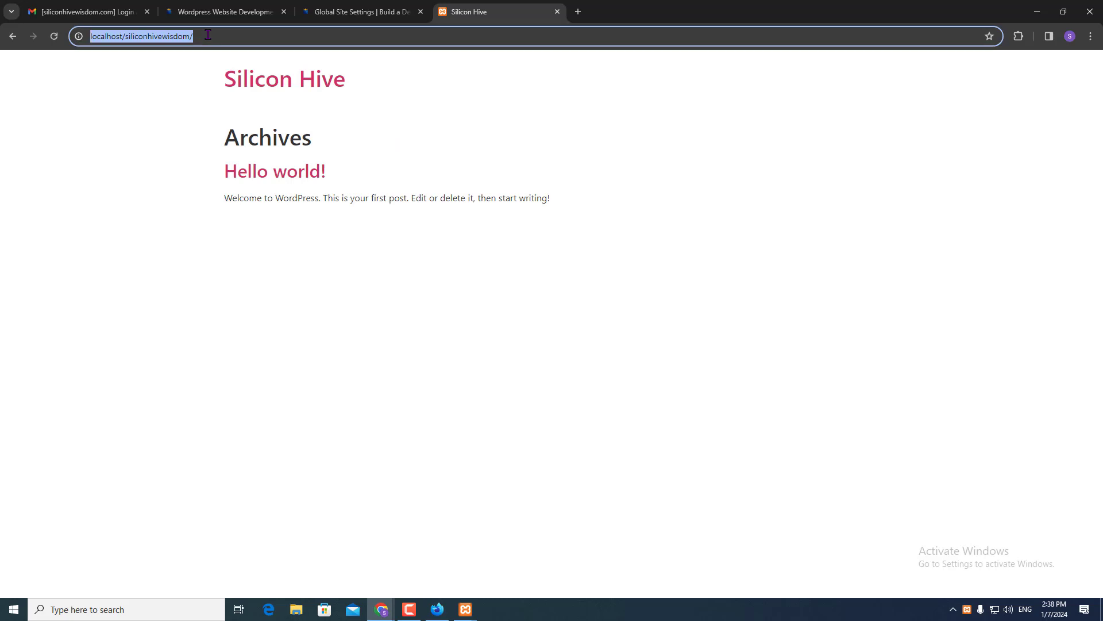
pyautogui.click(208, 36)
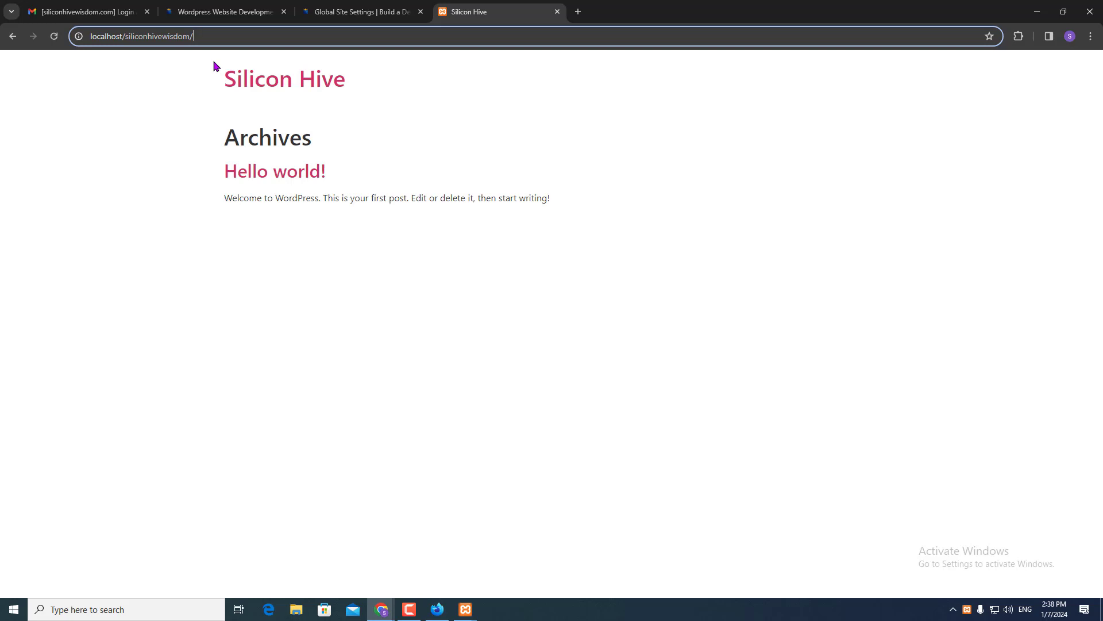
pyautogui.write('wp-')
pyautogui.press('Return')
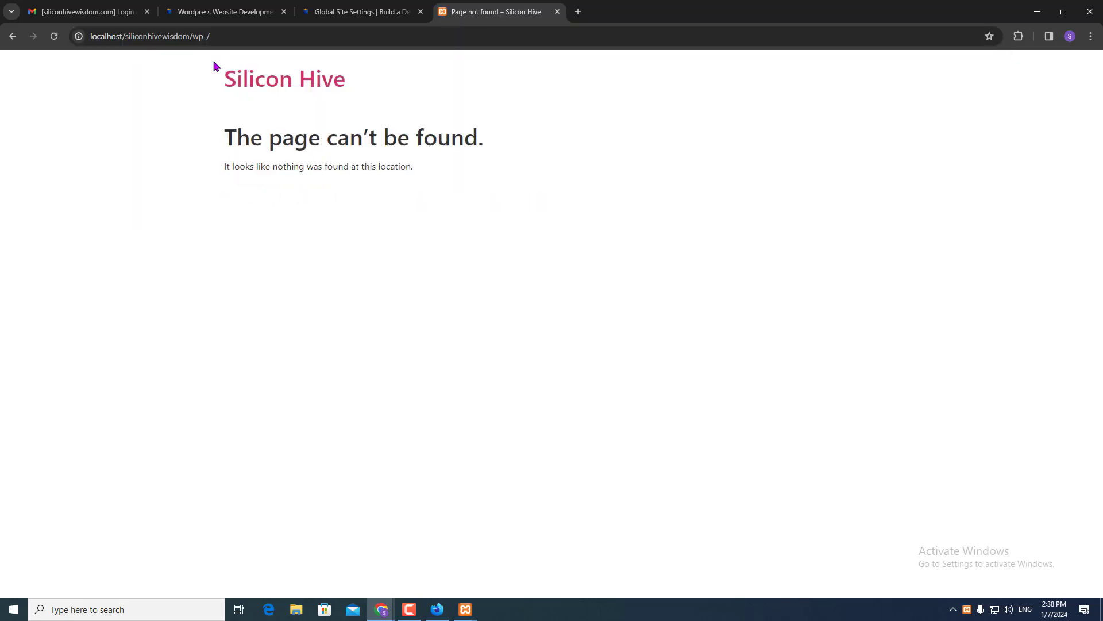
pyautogui.click(207, 38)
pyautogui.click(207, 38)
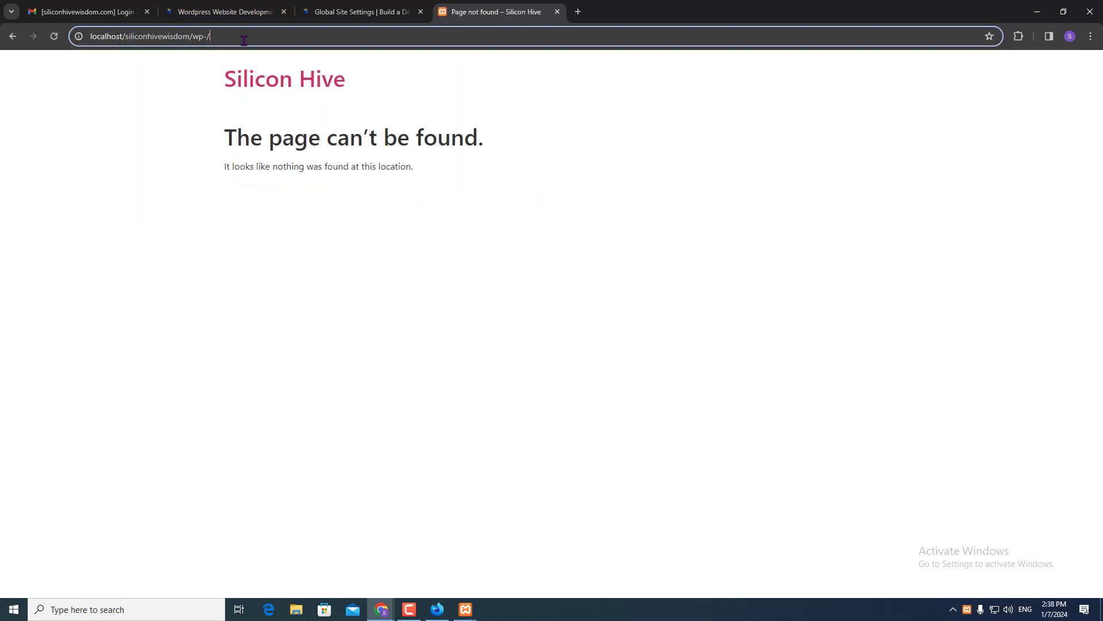
pyautogui.press('BackSpace')
pyautogui.write('admin')
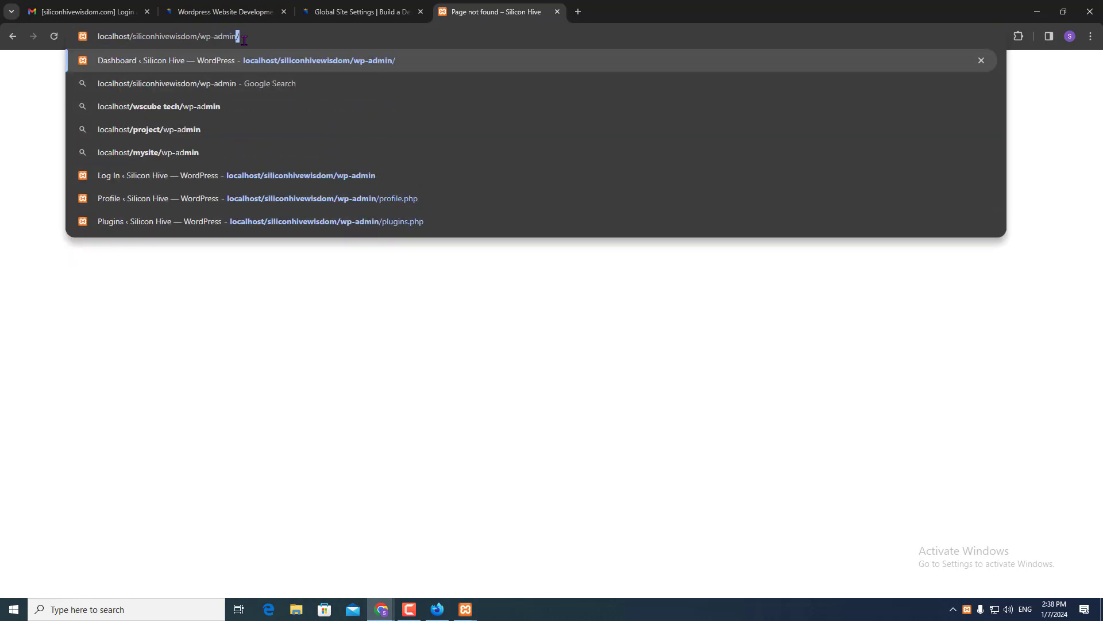
pyautogui.press('Return')
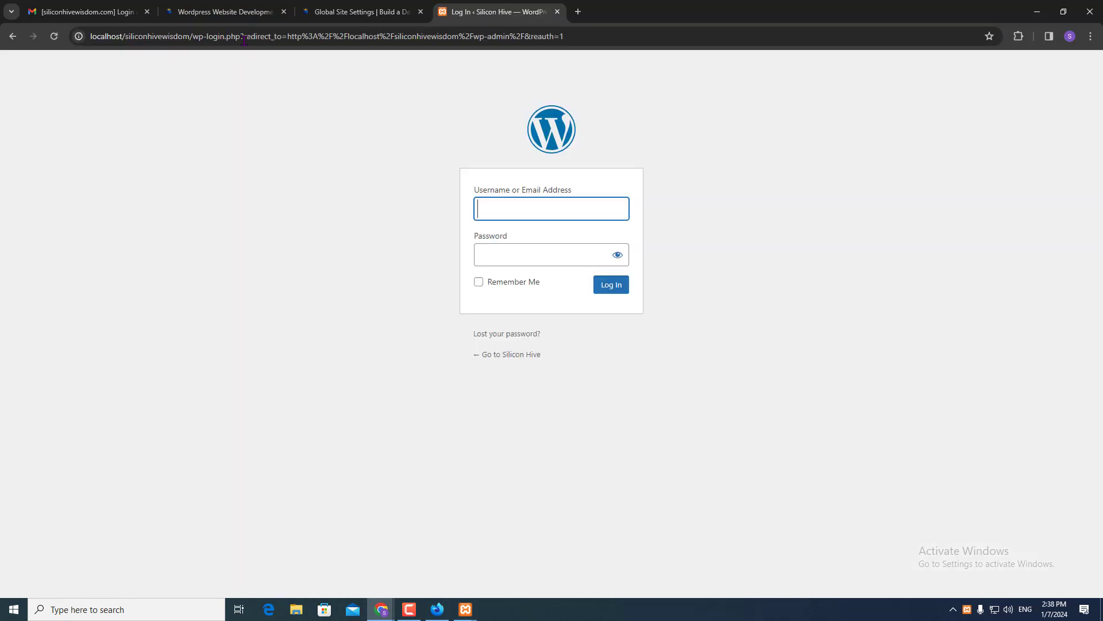
# - Log in to the local WordPress admin and go to the Installed Plugins page
pyautogui.click(608, 287)
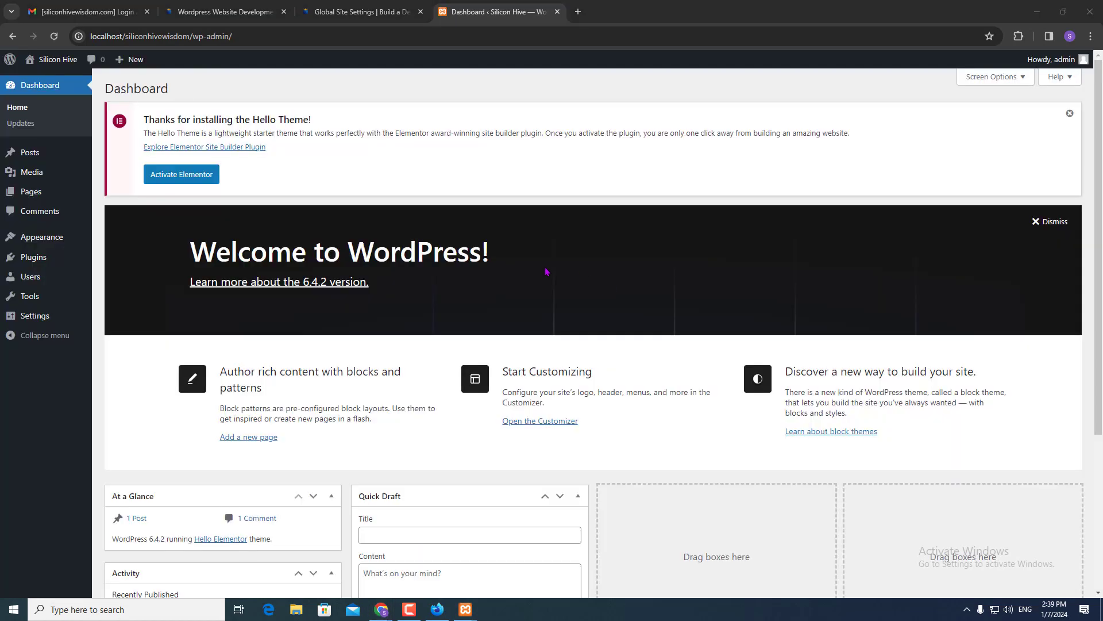
pyautogui.click(41, 262)
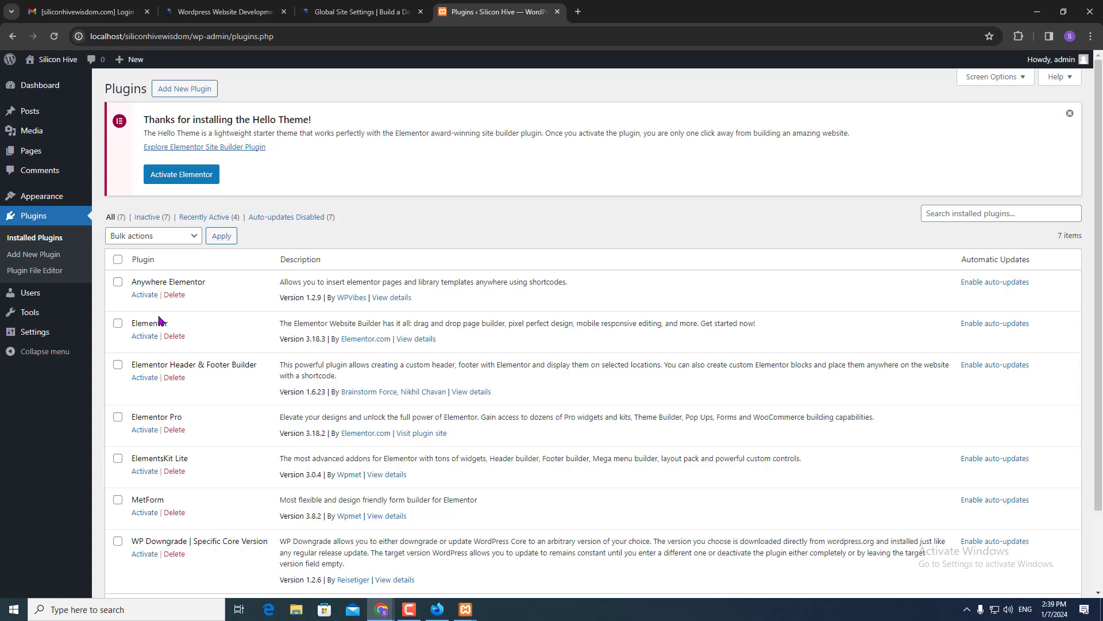
# - Tick Elementor and Elementor Pro and activate both via Bulk actions
pyautogui.click(144, 336)
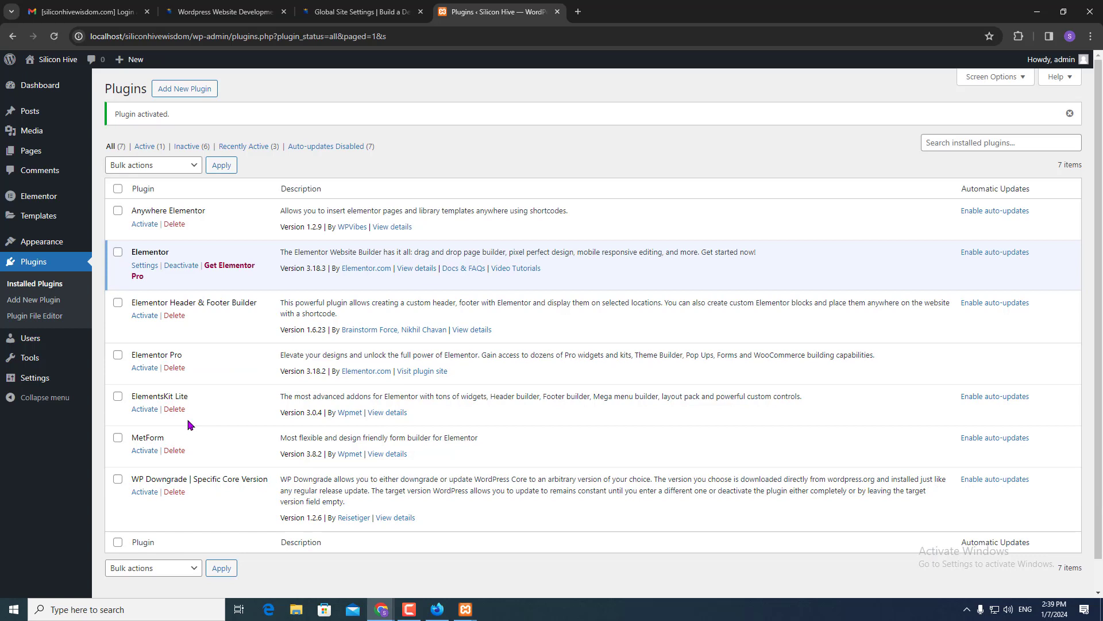
pyautogui.click(118, 357)
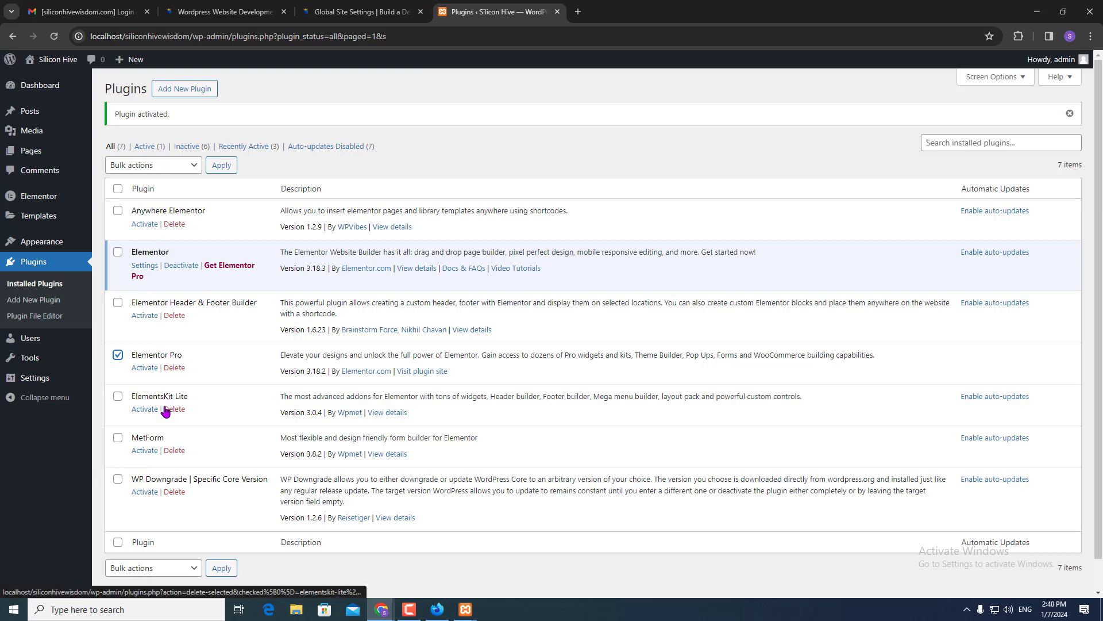
pyautogui.click(195, 566)
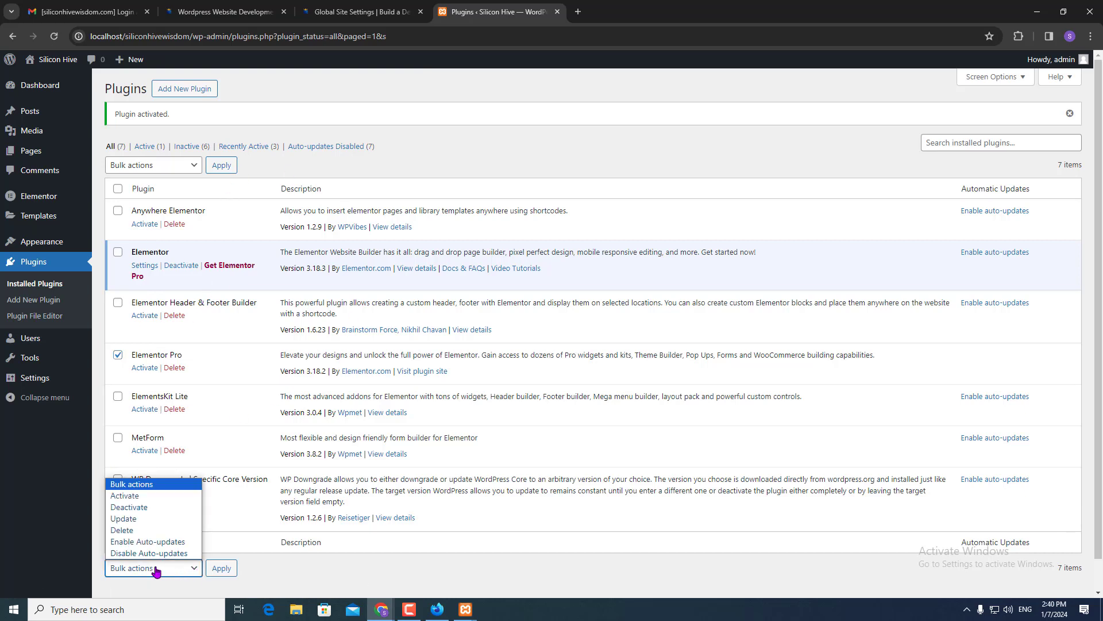
pyautogui.click(148, 497)
pyautogui.click(221, 568)
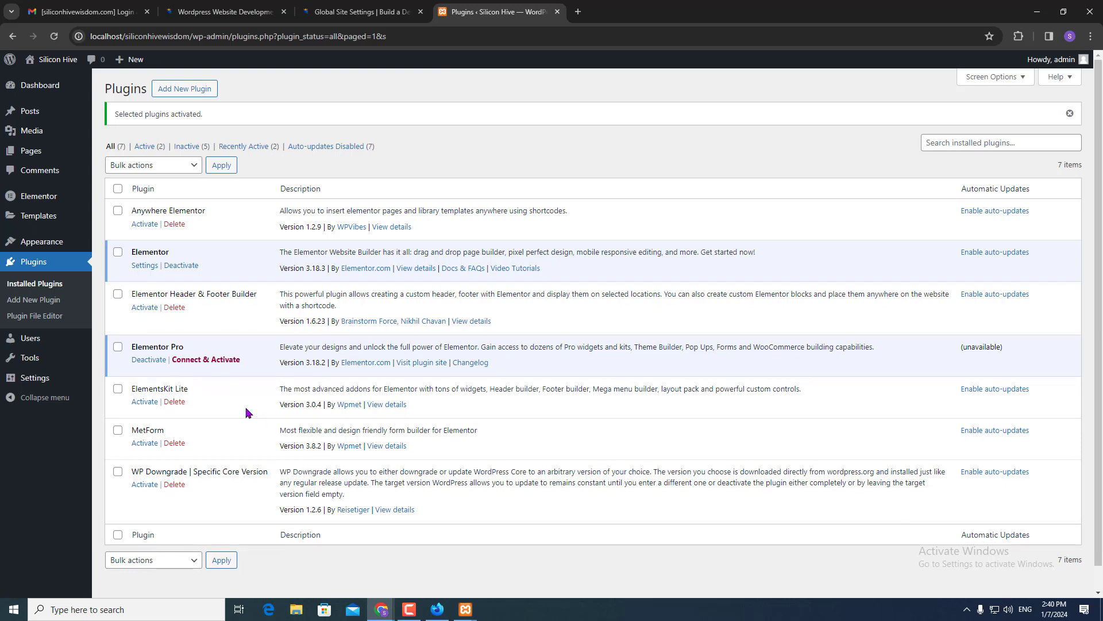
# - Go to All Pages and open the draft Home page for editing
pyautogui.moveTo(36, 160)
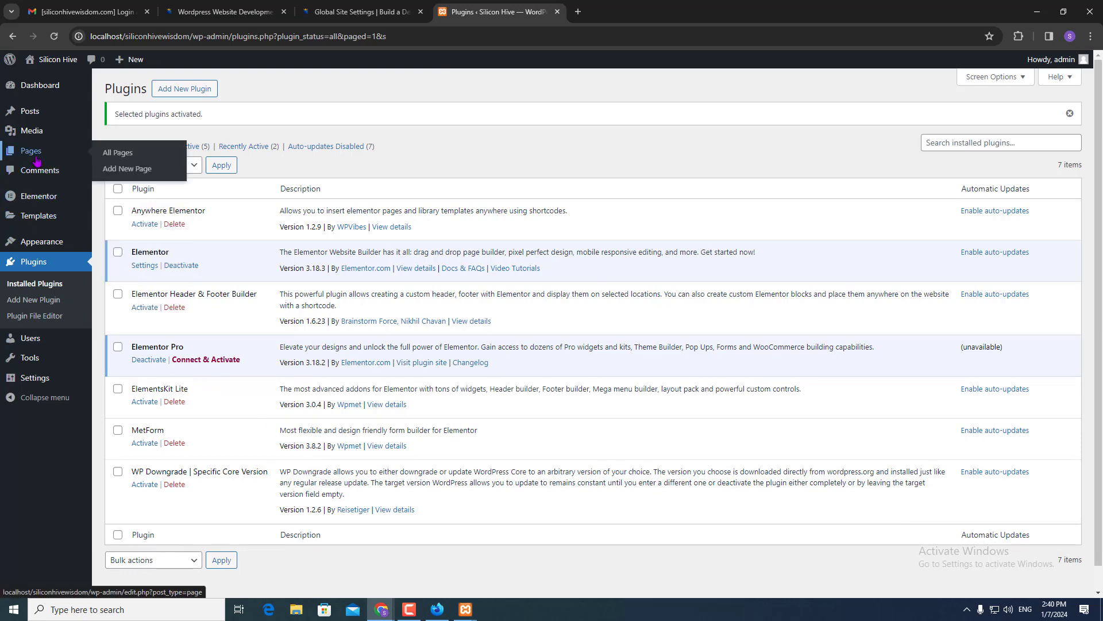
pyautogui.click(56, 287)
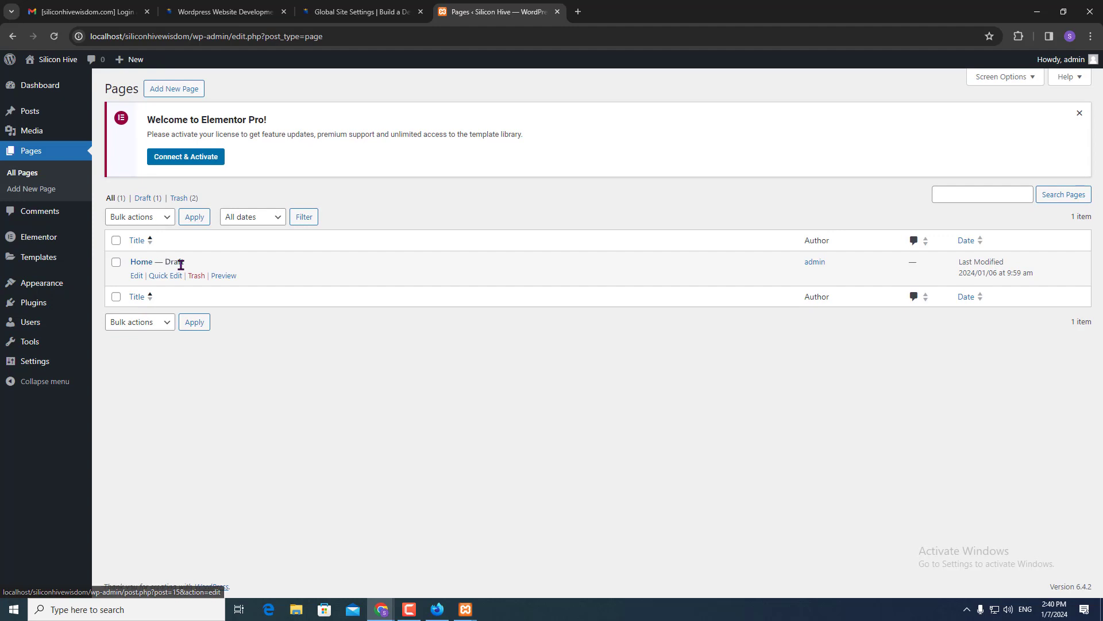
pyautogui.moveTo(197, 267); pyautogui.dragTo(156, 263)
pyautogui.click(316, 383)
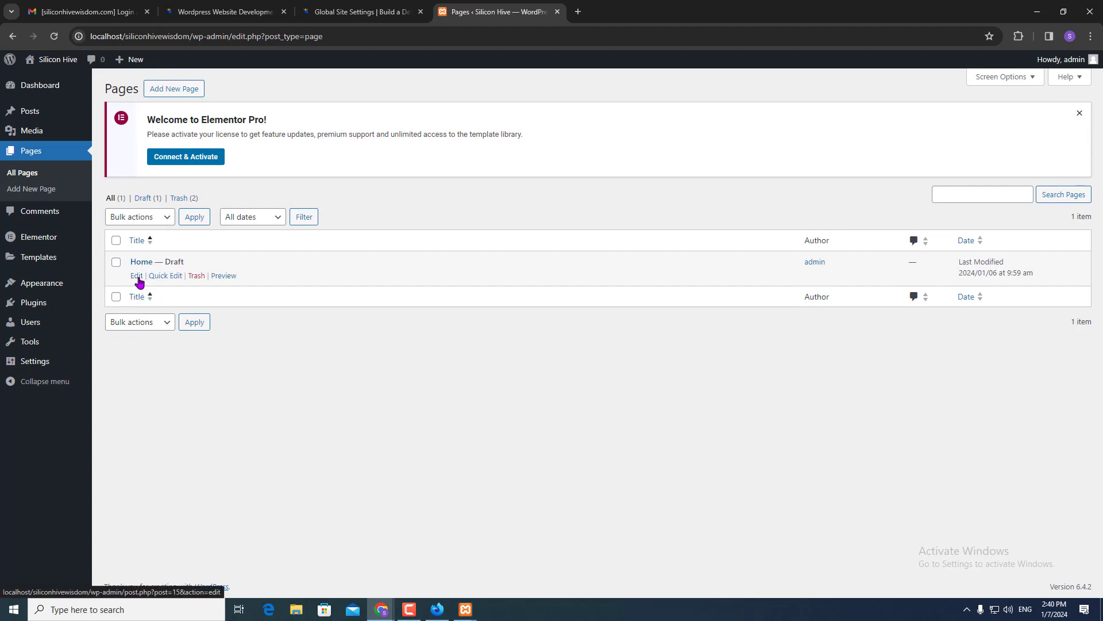
pyautogui.click(136, 275)
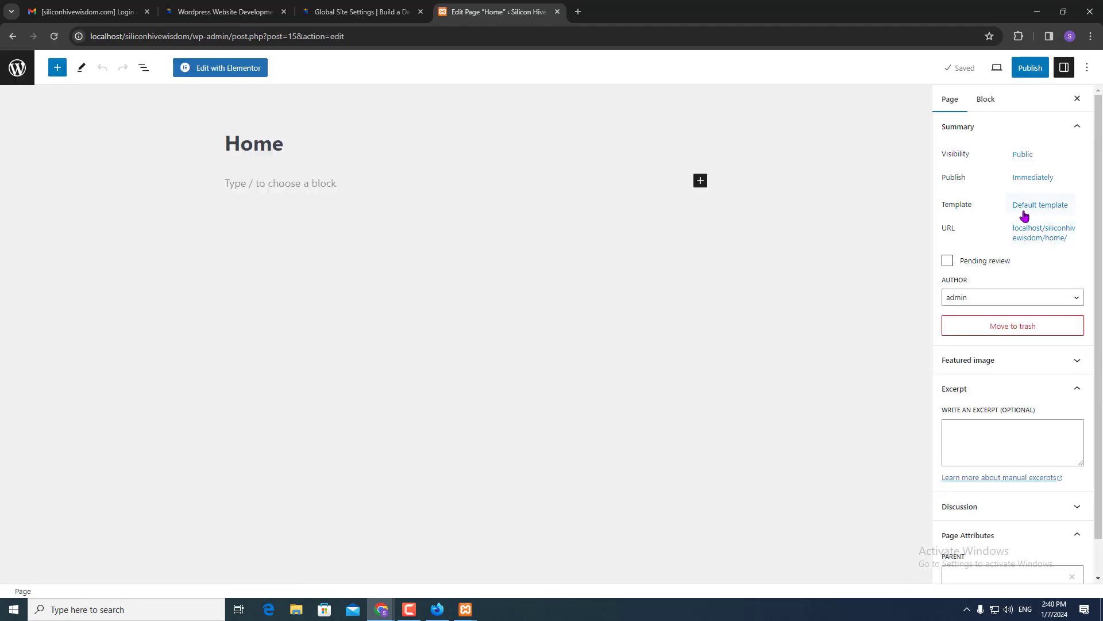
# - Set Home's template to Elementor Full Width, publish it, and open it in Elementor
pyautogui.click(1024, 211)
pyautogui.click(985, 290)
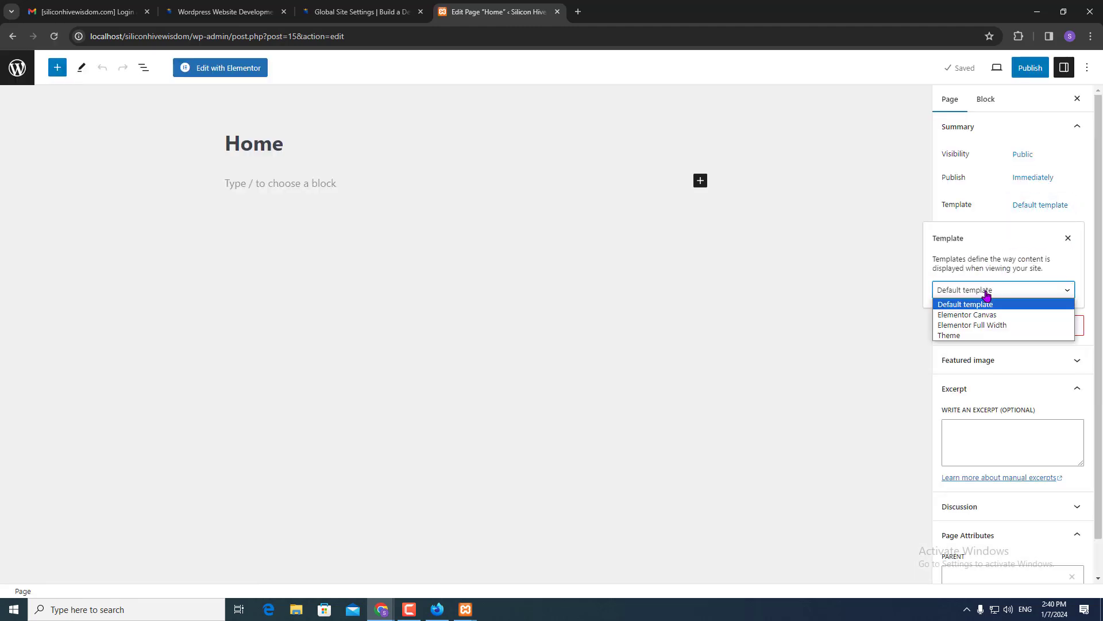
pyautogui.click(975, 325)
pyautogui.click(1031, 69)
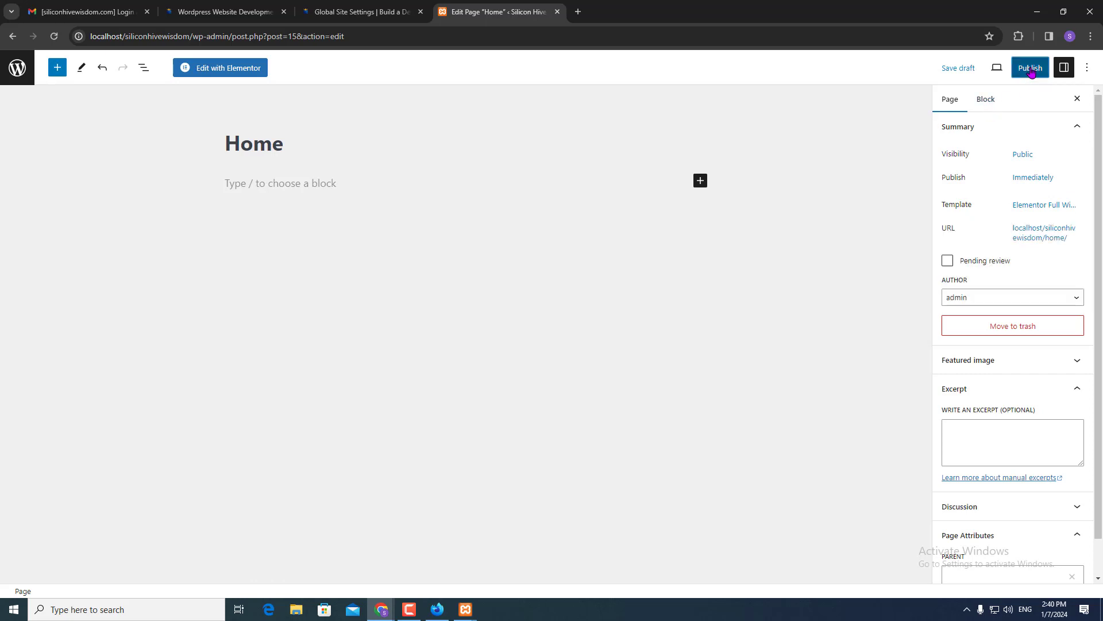
pyautogui.click(986, 69)
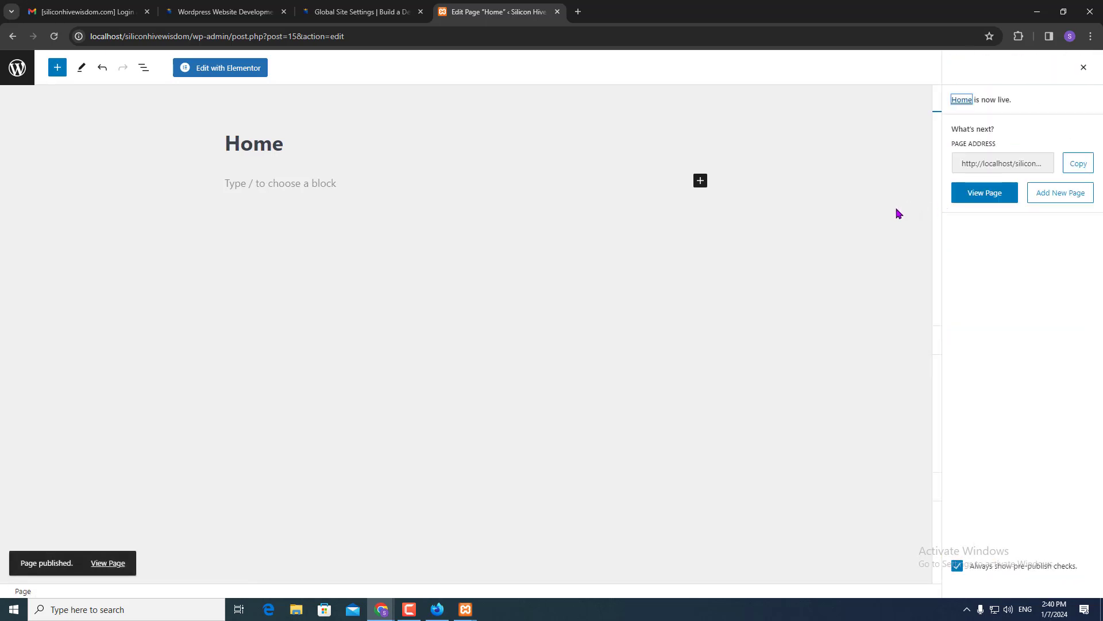
pyautogui.click(241, 74)
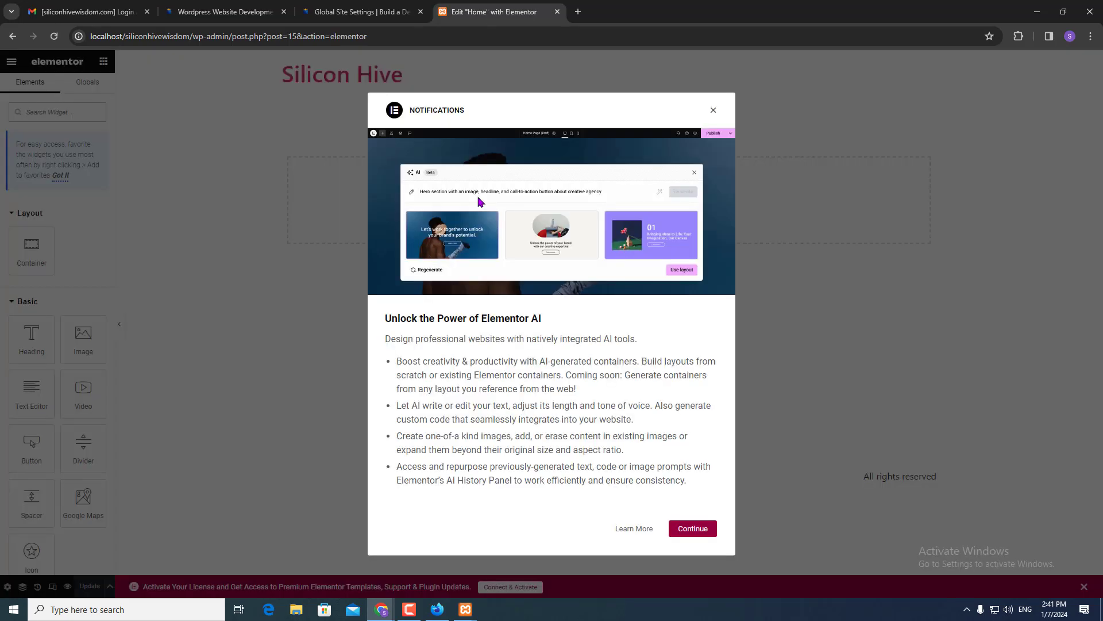
# - Dismiss the AI notice, drop a Heading widget onto the canvas, update, and preview the page
pyautogui.click(713, 111)
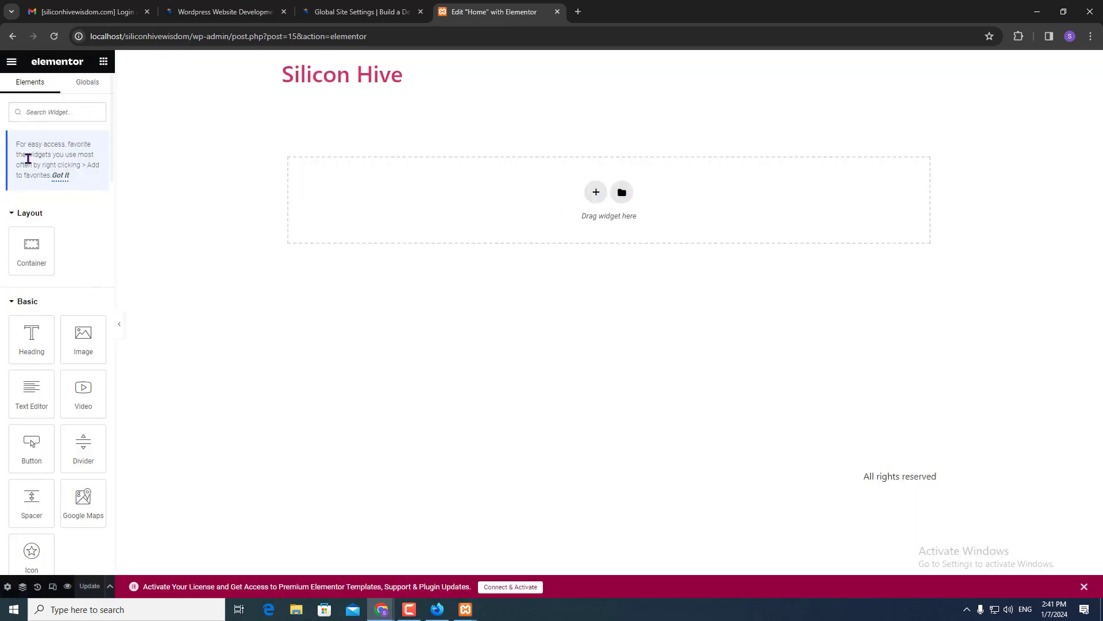
pyautogui.moveTo(19, 350); pyautogui.dragTo(589, 193)
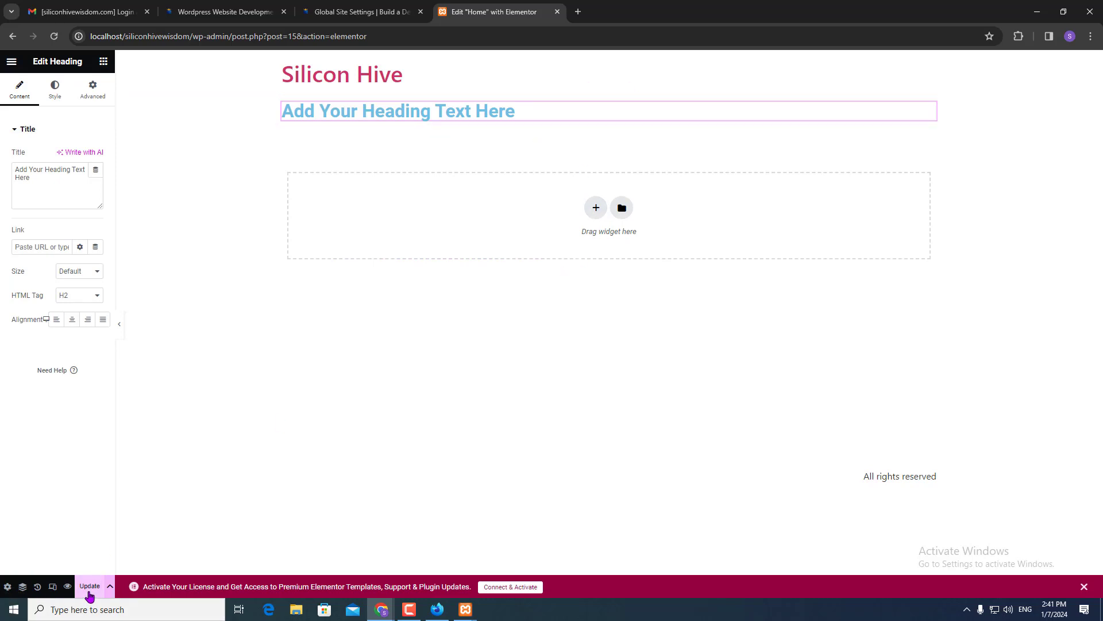
pyautogui.click(90, 589)
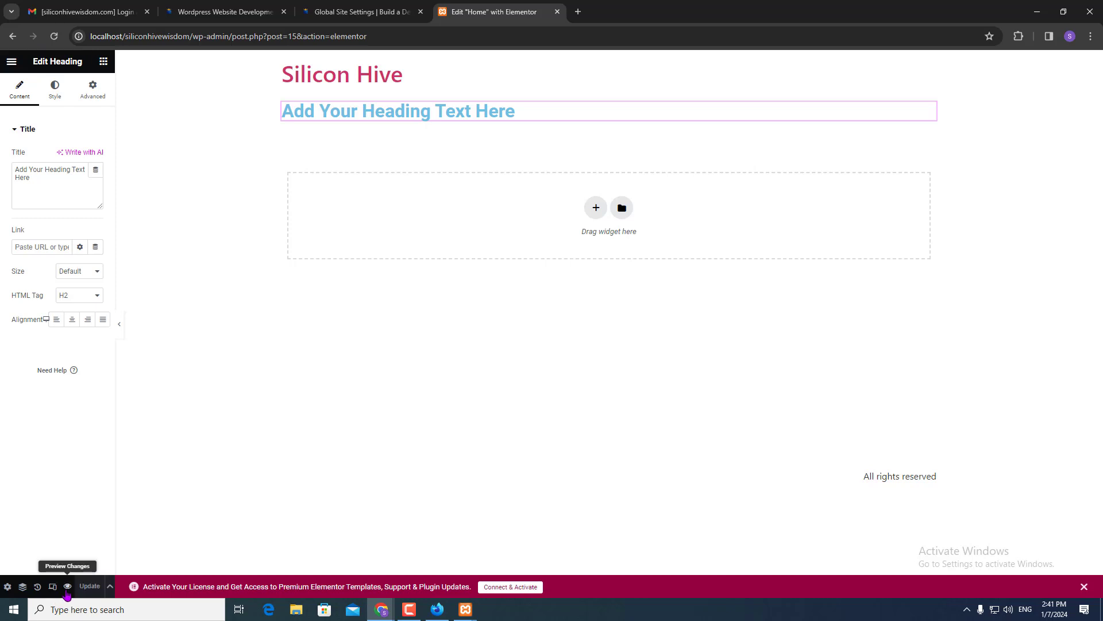
pyautogui.click(67, 587)
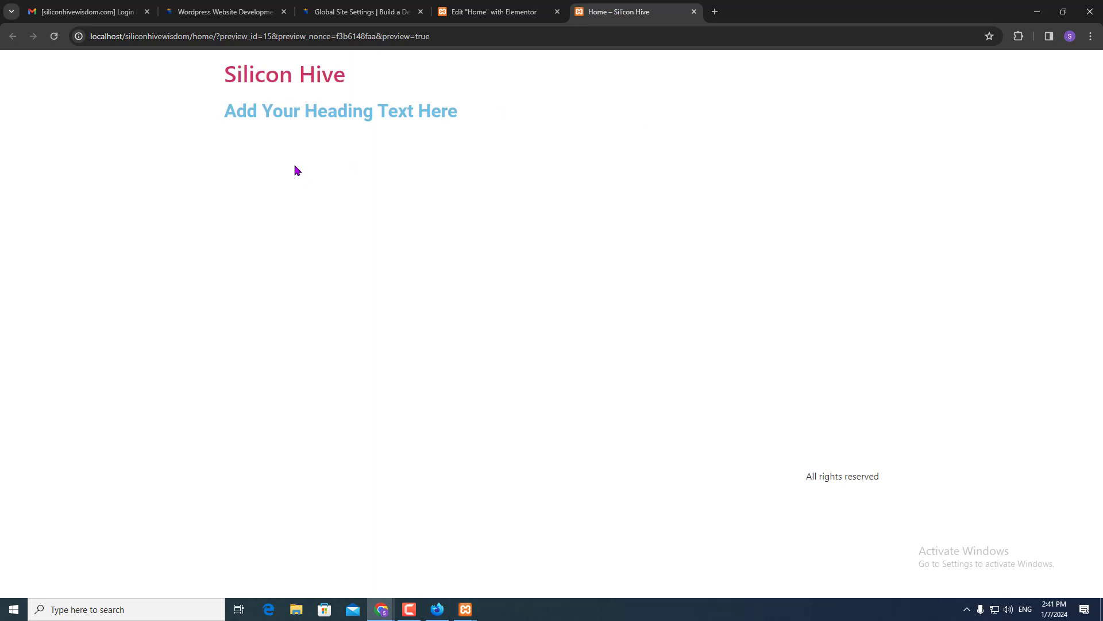
# - Strip the preview parameters from the address and load the plain Home page
pyautogui.click(218, 36)
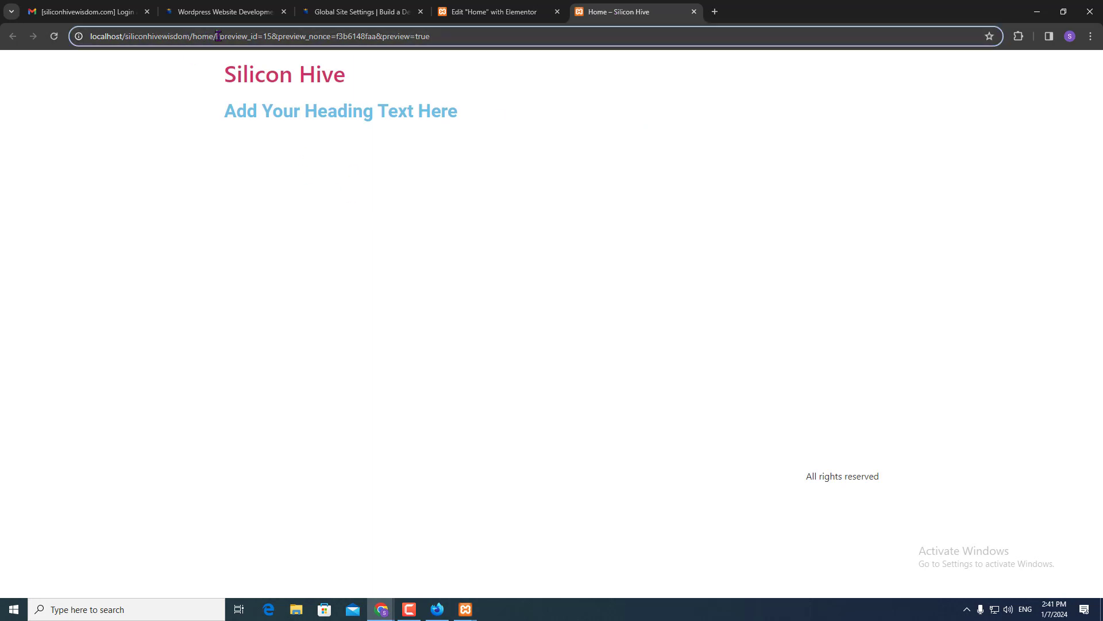
pyautogui.moveTo(219, 36); pyautogui.dragTo(584, 78)
pyautogui.press('BackSpace')
pyautogui.press('Return')
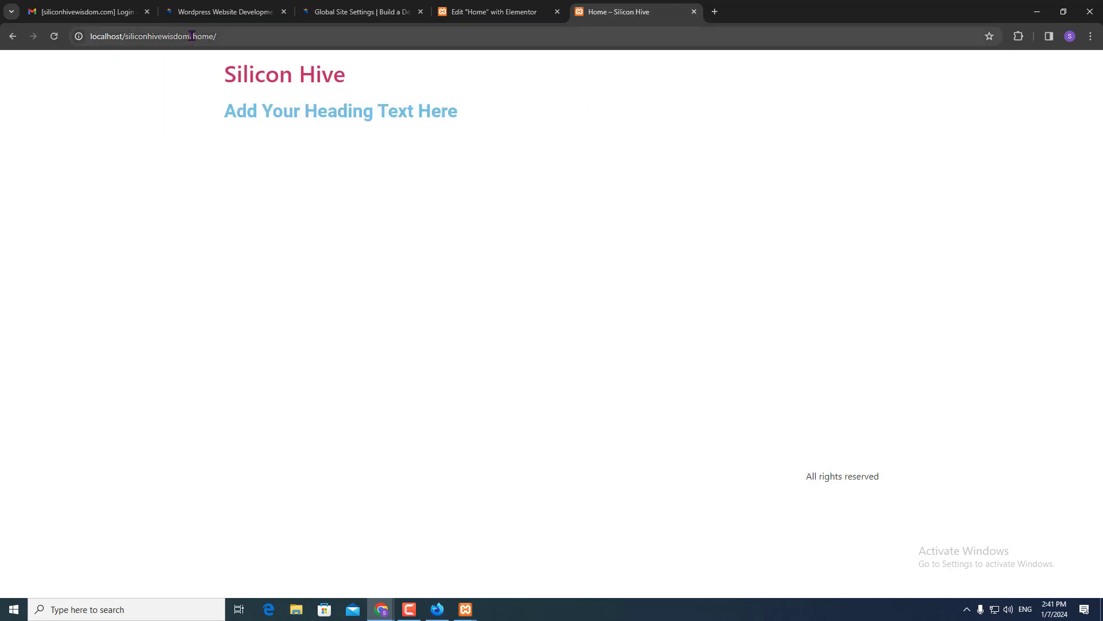
# - Remove home/ from the address to load the site's front page, still an Archives listing
pyautogui.moveTo(193, 36); pyautogui.dragTo(294, 53)
pyautogui.press('BackSpace')
pyautogui.press('Return')
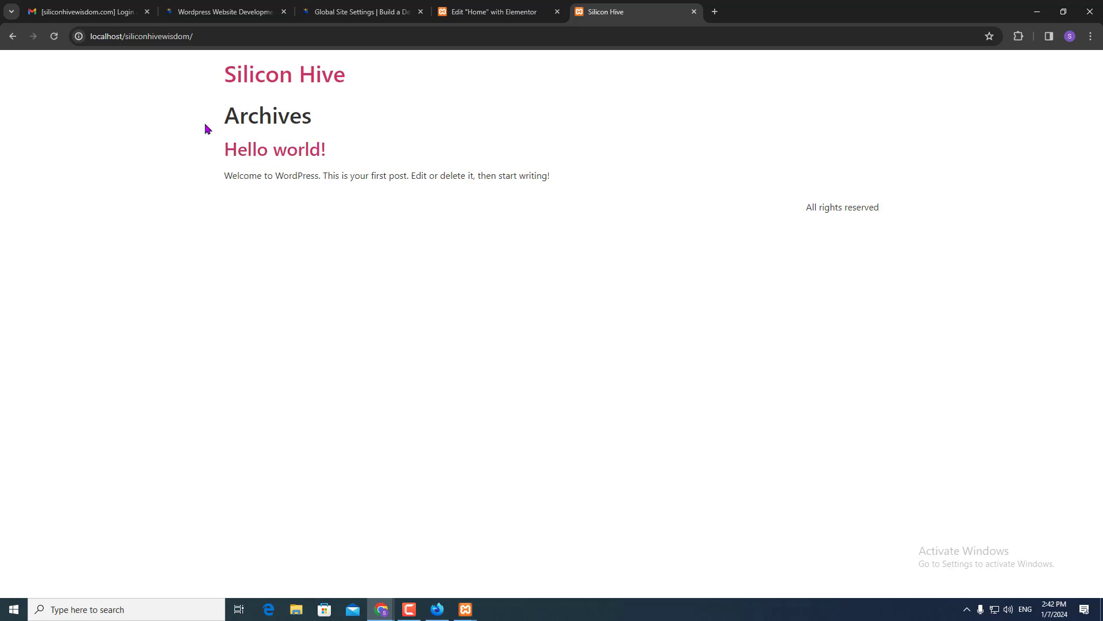
pyautogui.click(534, 7)
pyautogui.click(604, 11)
pyautogui.click(225, 38)
pyautogui.press('Right')
# - Append wp-admin to the site URL to open the Dashboard, moving its tab before the Elementor tab
pyautogui.write('wp-admin')
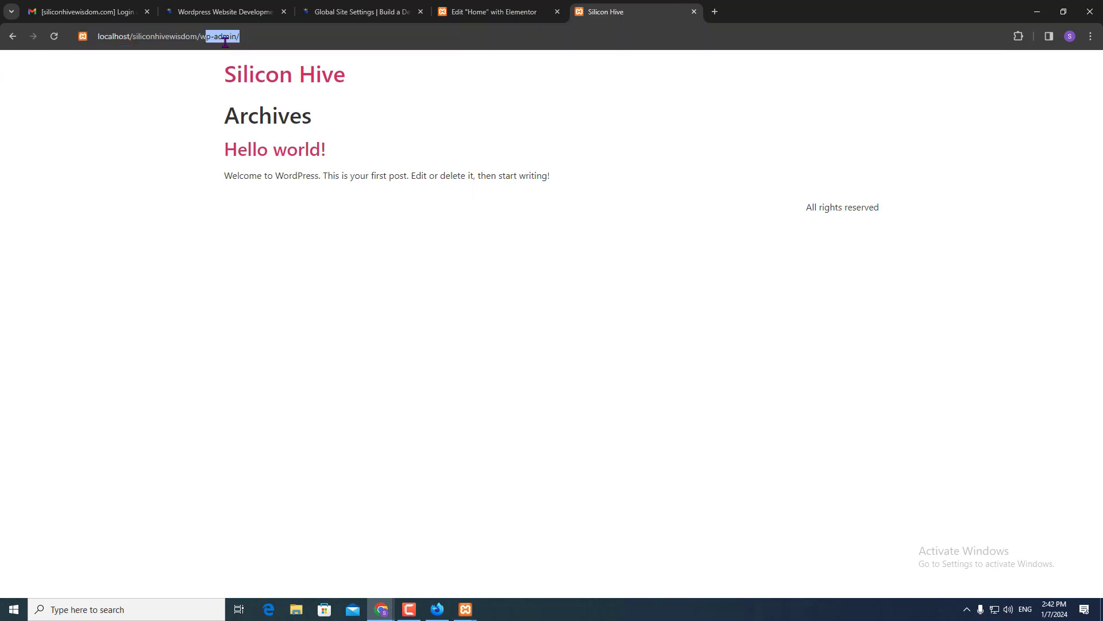
pyautogui.press('Return')
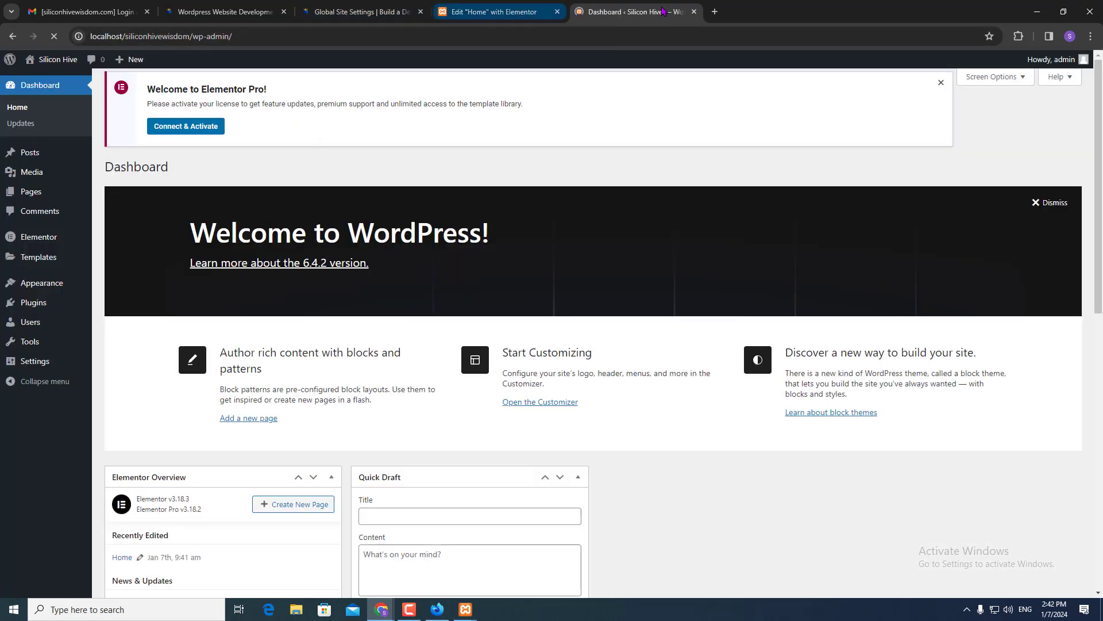
pyautogui.moveTo(665, 11); pyautogui.dragTo(522, 11)
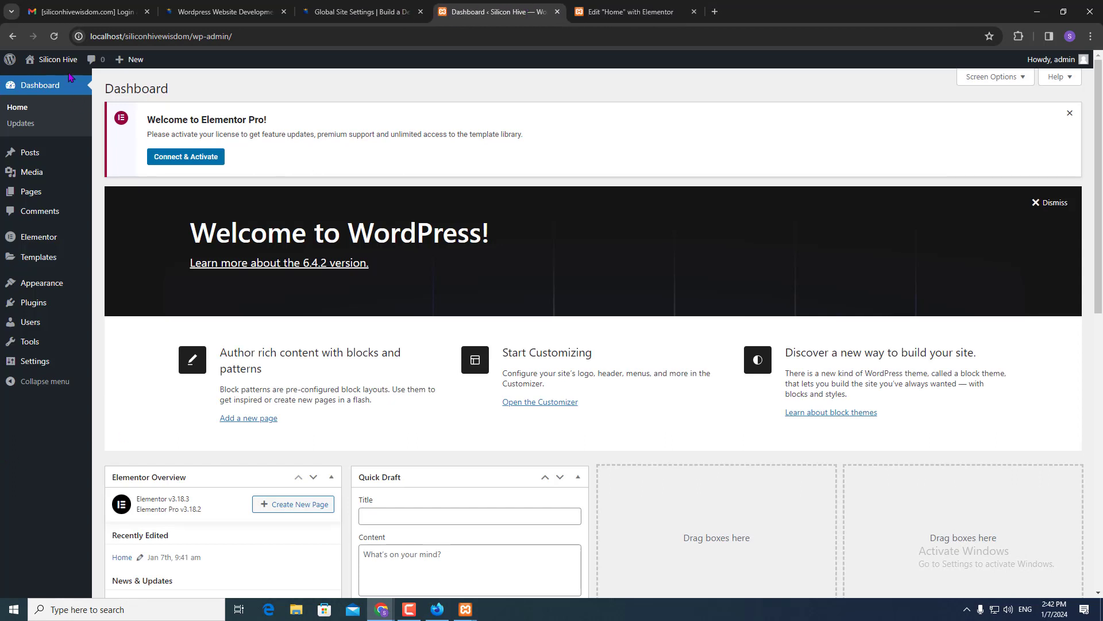
pyautogui.moveTo(29, 363)
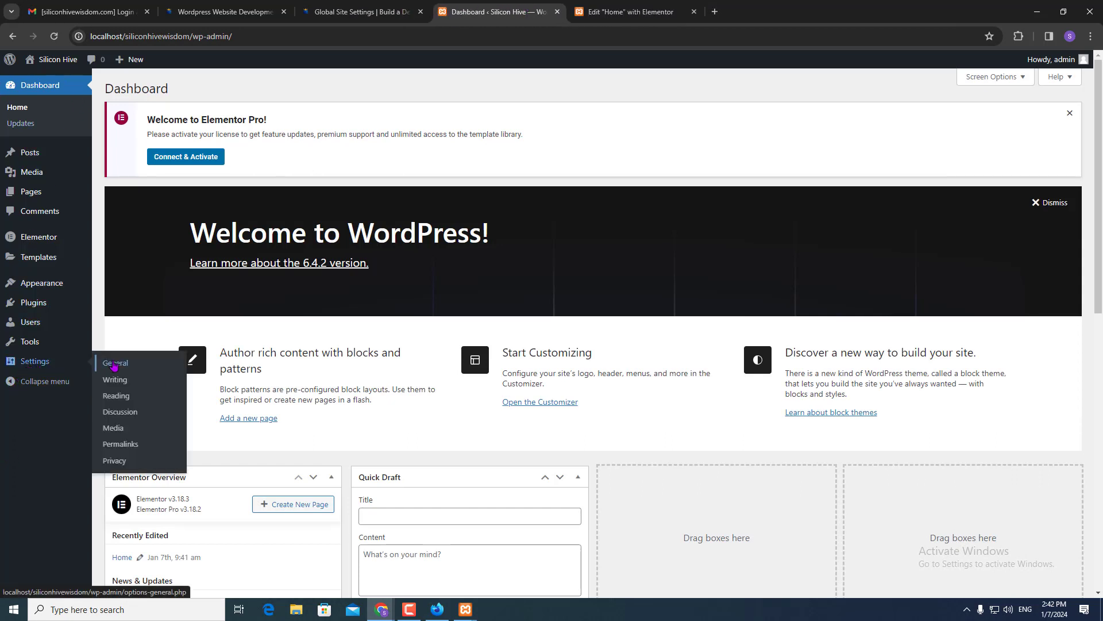
# - In Reading settings, make the static page 'Home' the homepage and save the changes
pyautogui.click(122, 401)
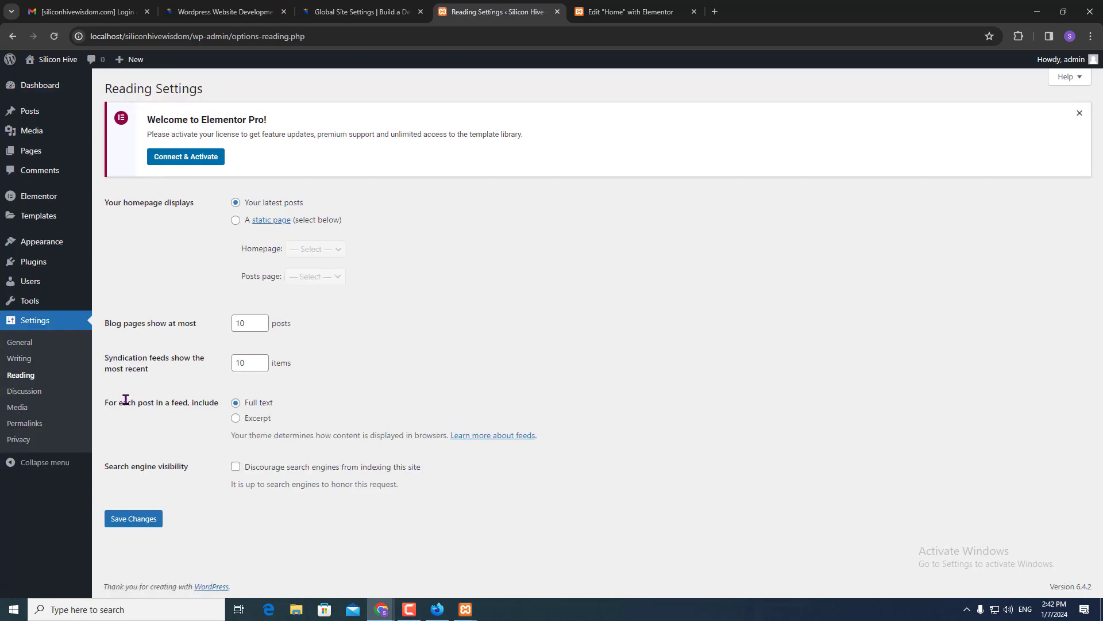
pyautogui.click(236, 222)
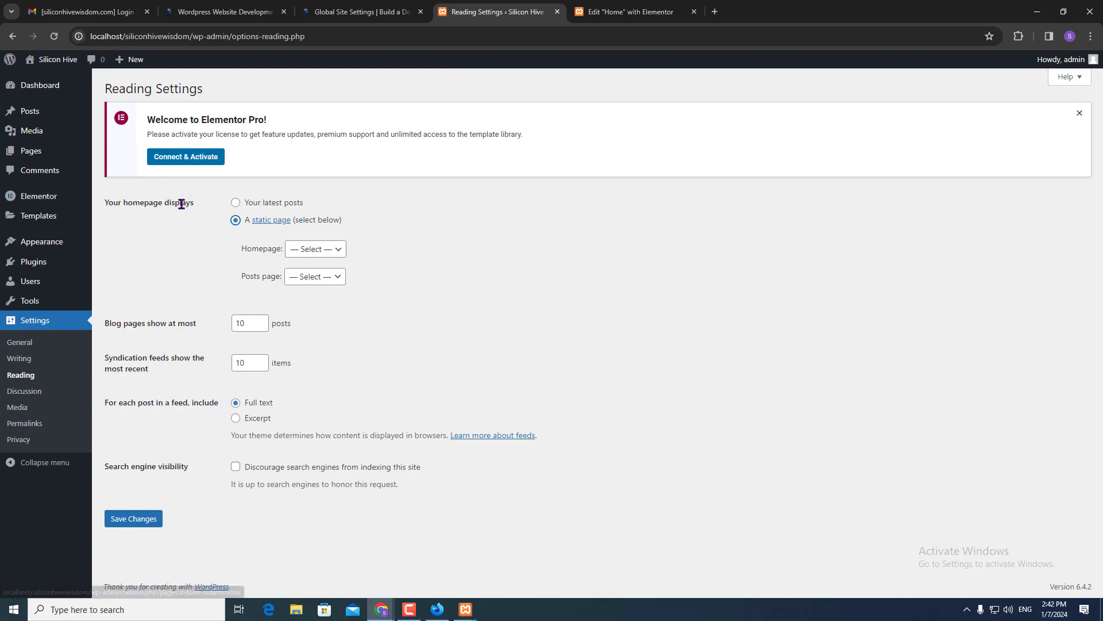
pyautogui.moveTo(159, 204); pyautogui.dragTo(192, 210)
pyautogui.click(216, 251)
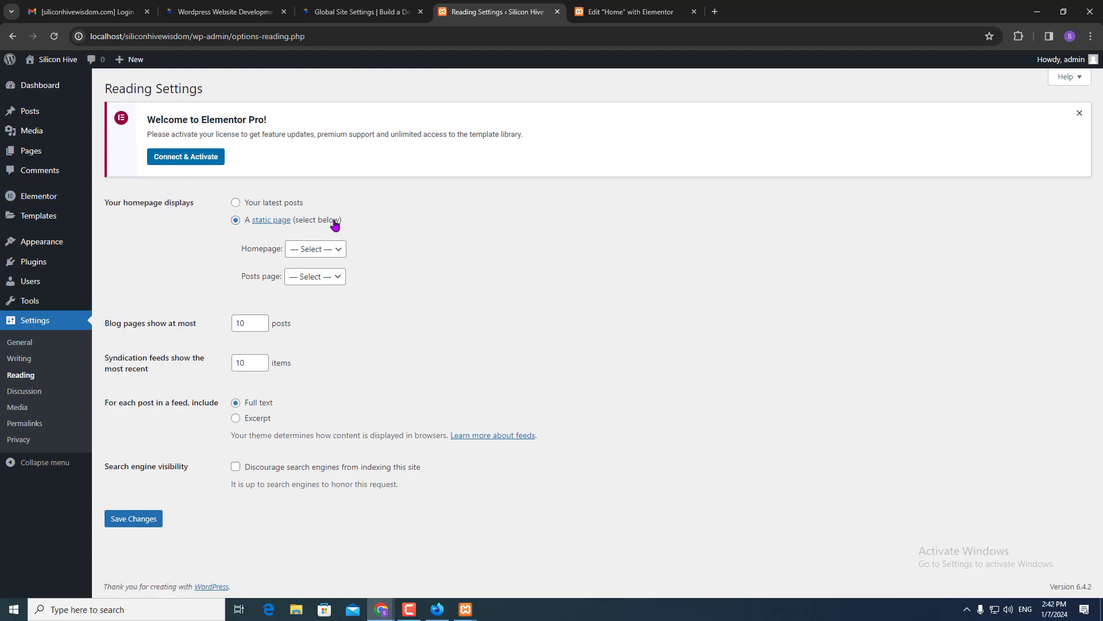
pyautogui.moveTo(335, 224); pyautogui.dragTo(251, 222)
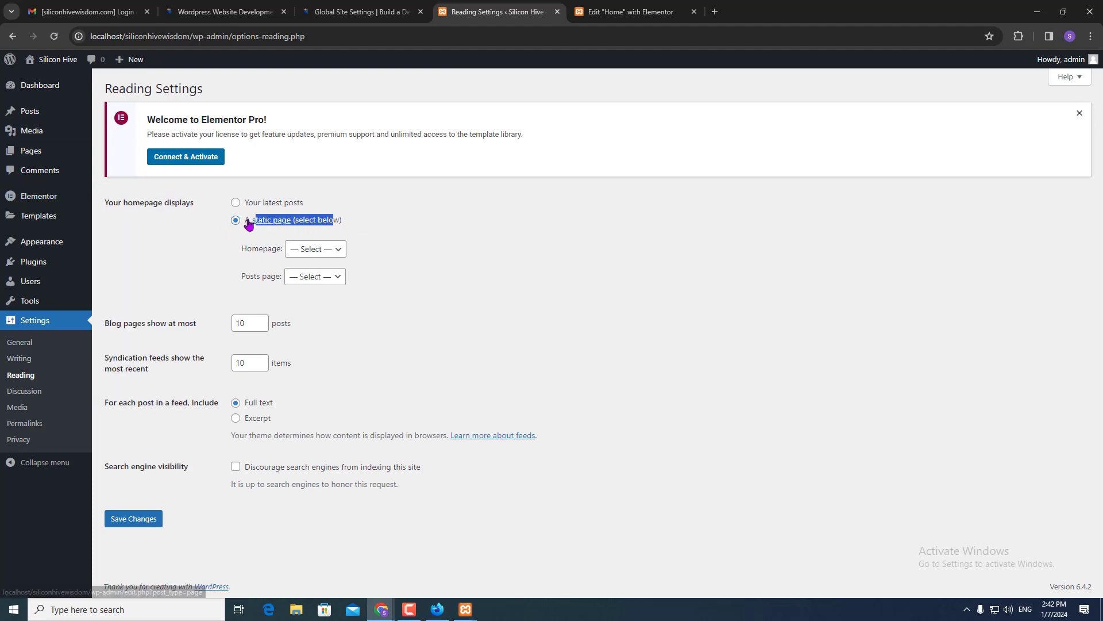
pyautogui.click(324, 252)
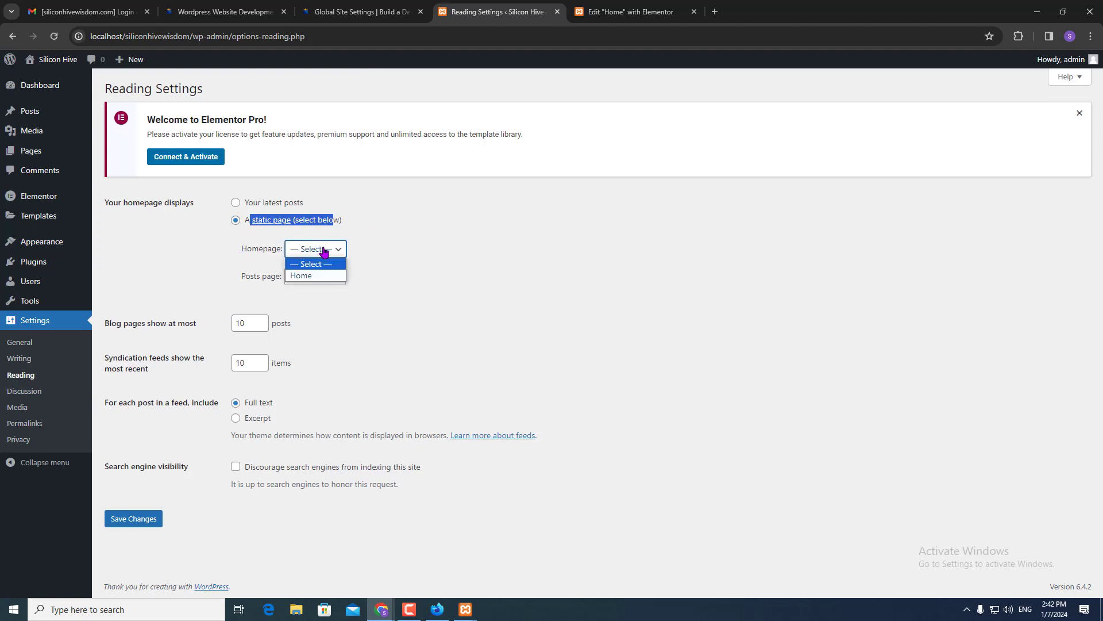
pyautogui.click(322, 275)
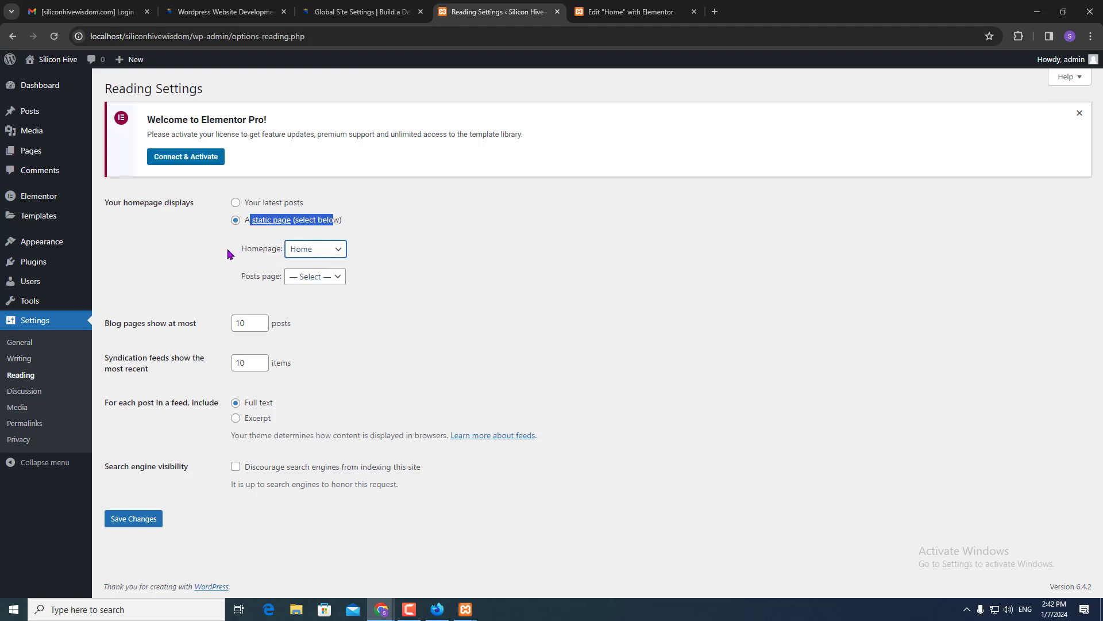
pyautogui.moveTo(233, 255); pyautogui.dragTo(280, 255)
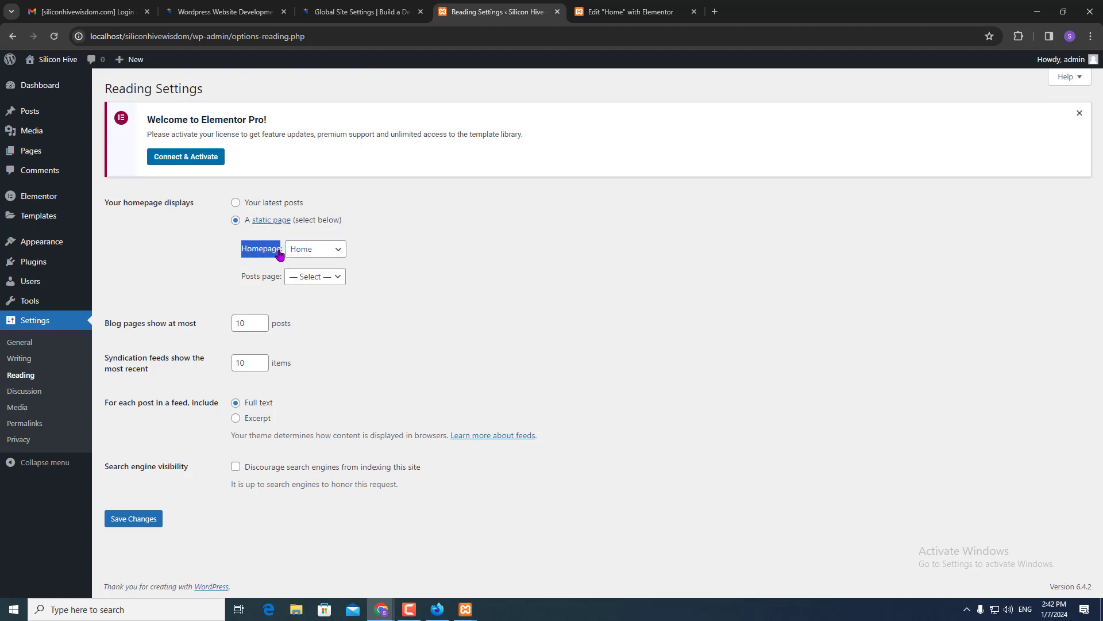
pyautogui.click(151, 520)
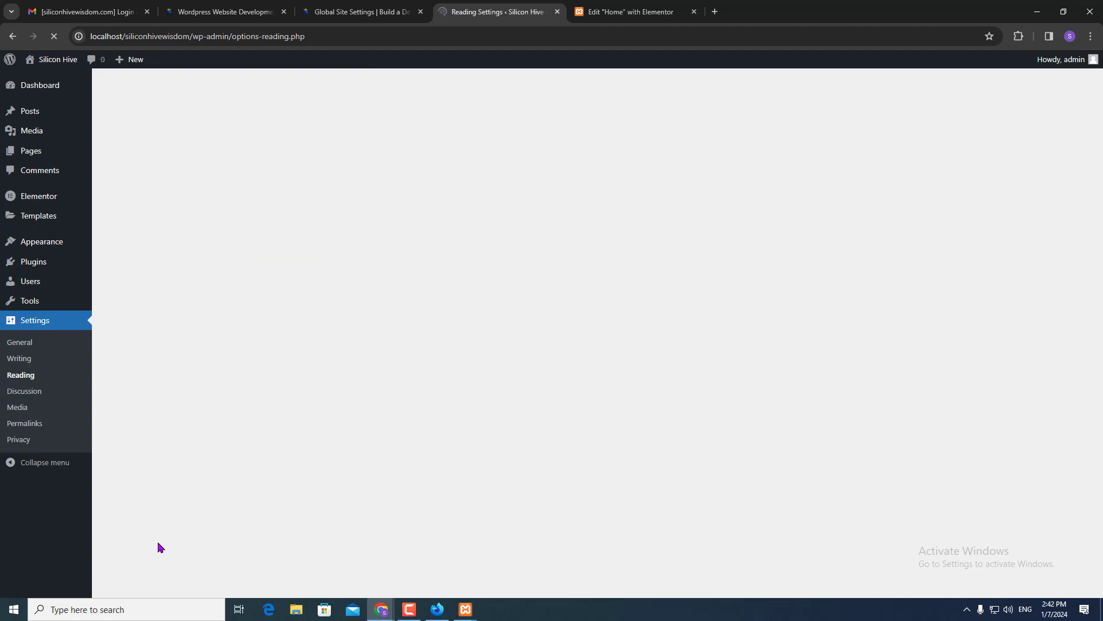
# - Visit the live Silicon Hive site in a new tab, then bring the Perdido Figma design forward
pyautogui.moveTo(62, 66)
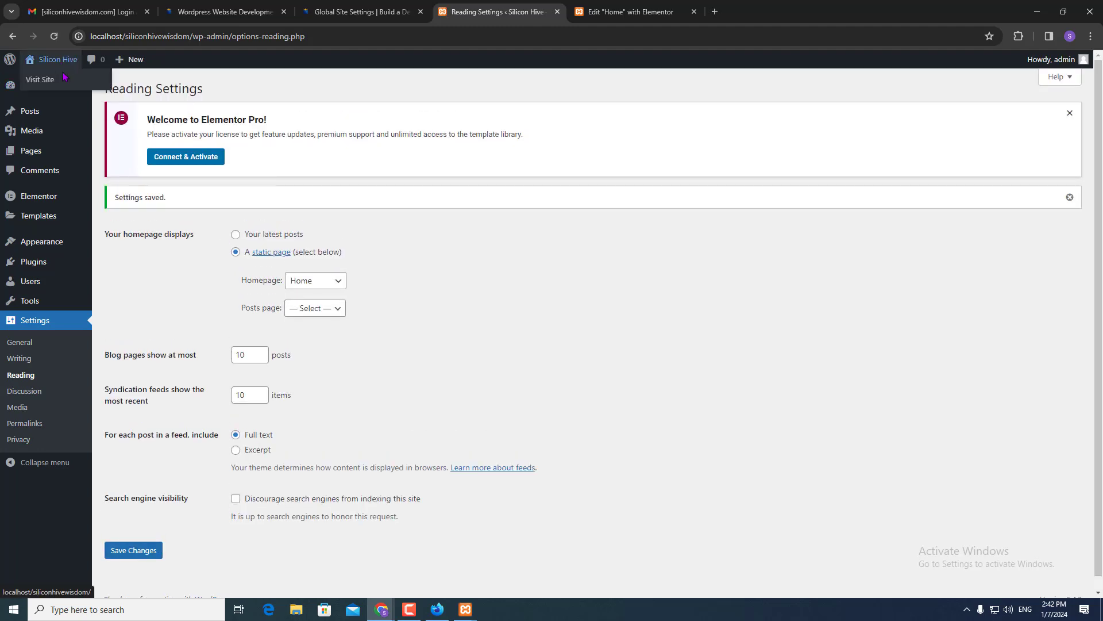
pyautogui.click(62, 85)
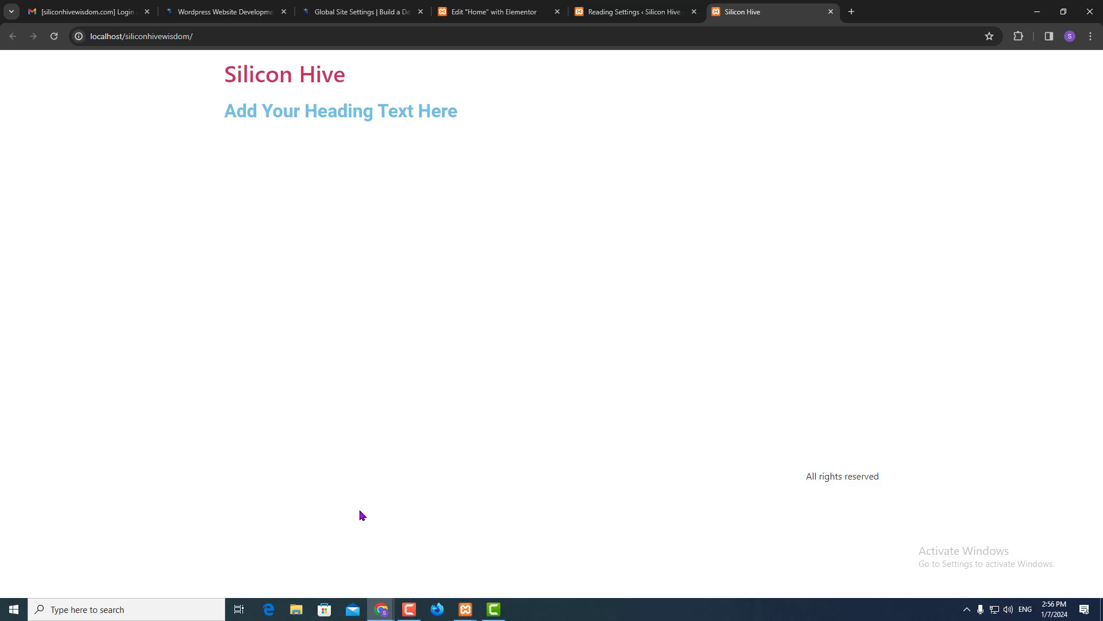
pyautogui.moveTo(394, 612)
pyautogui.click(422, 574)
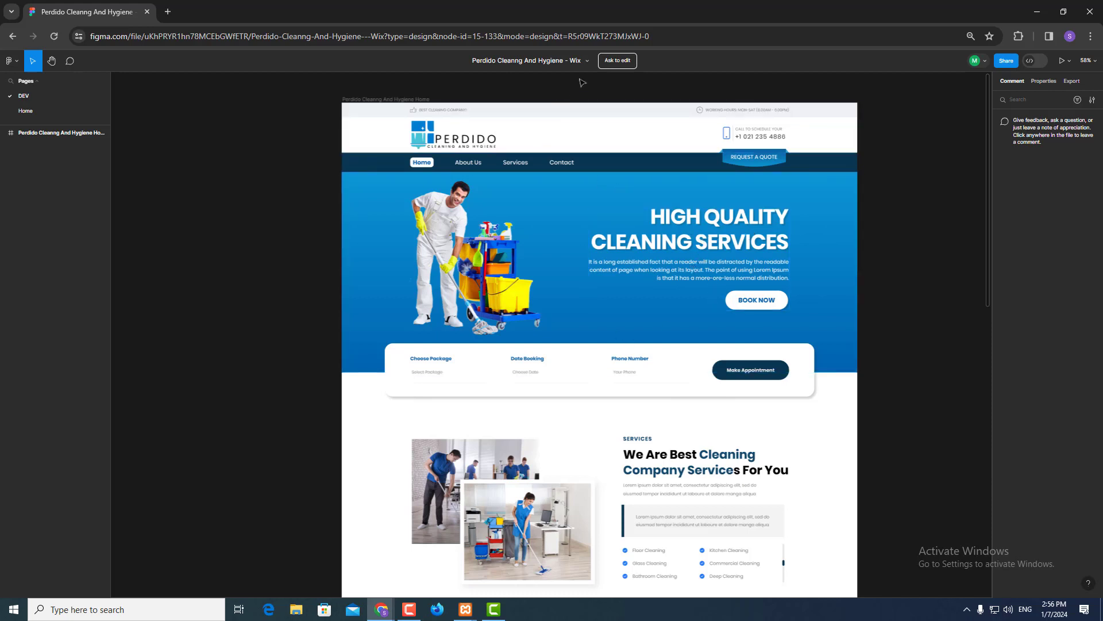
# - Duplicate the Perdido Cleaning design to drafts, zoom in, and switch the copy to Dev Mode
pyautogui.click(588, 62)
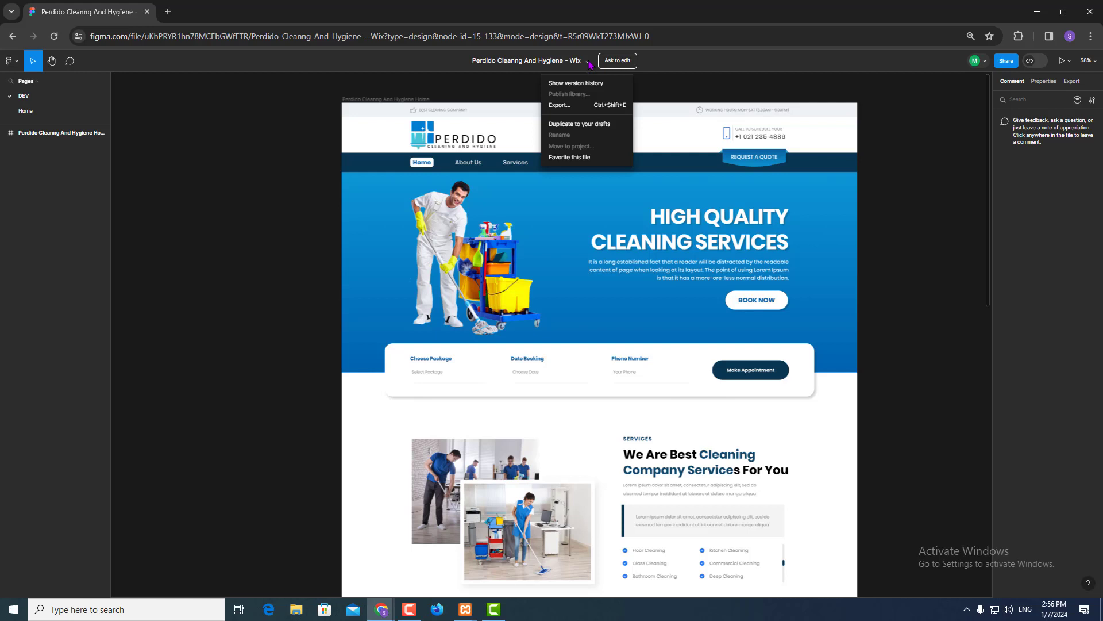
pyautogui.click(567, 125)
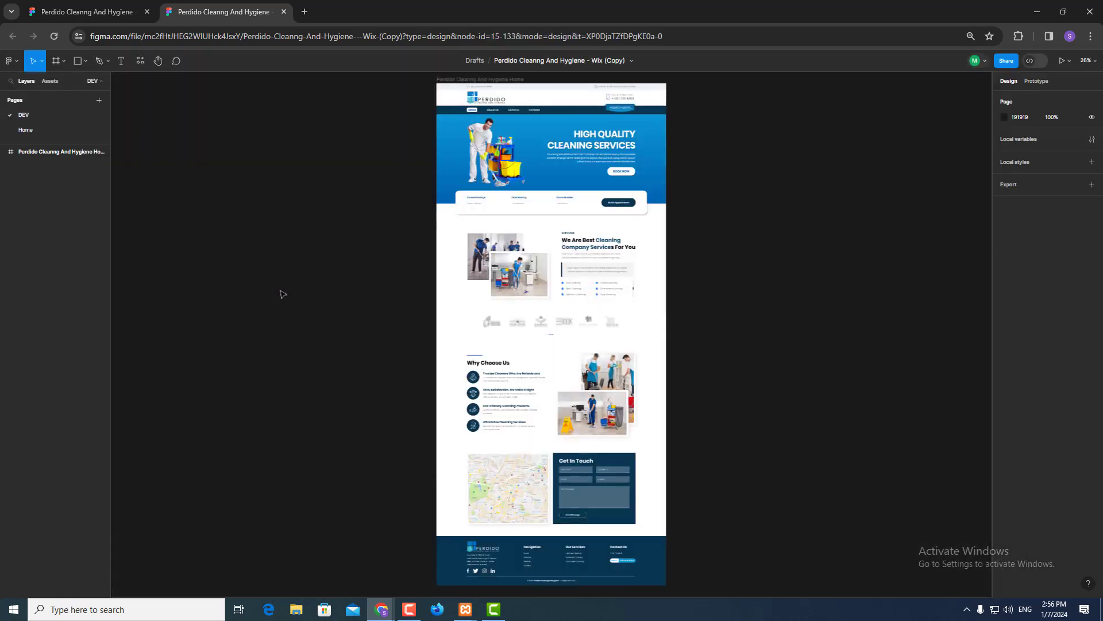
pyautogui.keyDown('ctrl'); pyautogui.scroll(3, 529, 141); pyautogui.keyUp('ctrl')
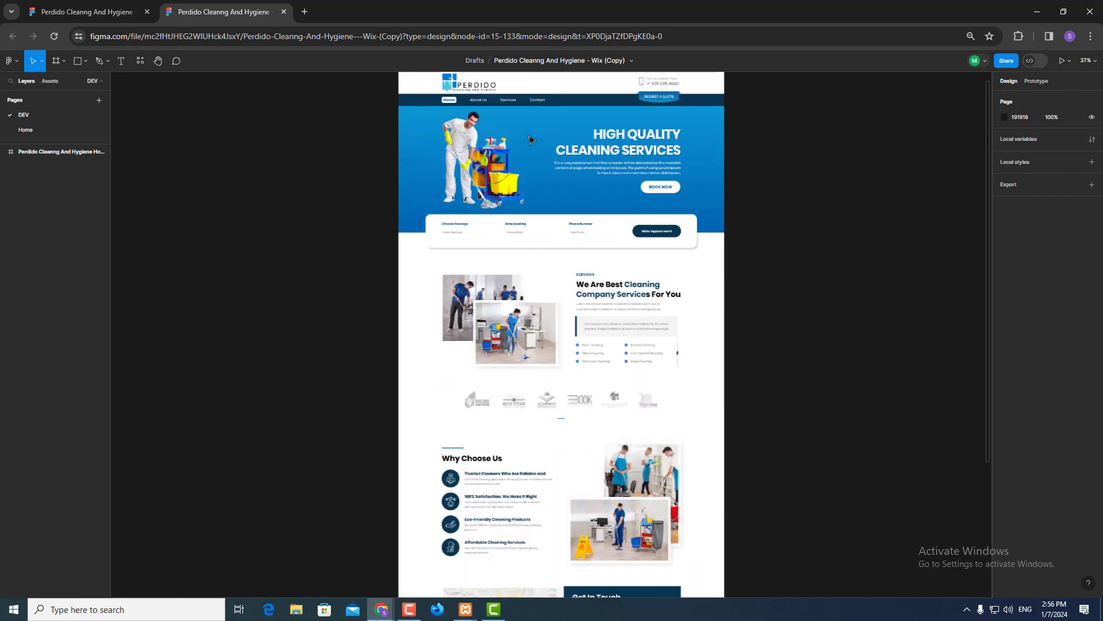
pyautogui.keyDown('ctrl'); pyautogui.scroll(1, 532, 140); pyautogui.keyUp('ctrl')
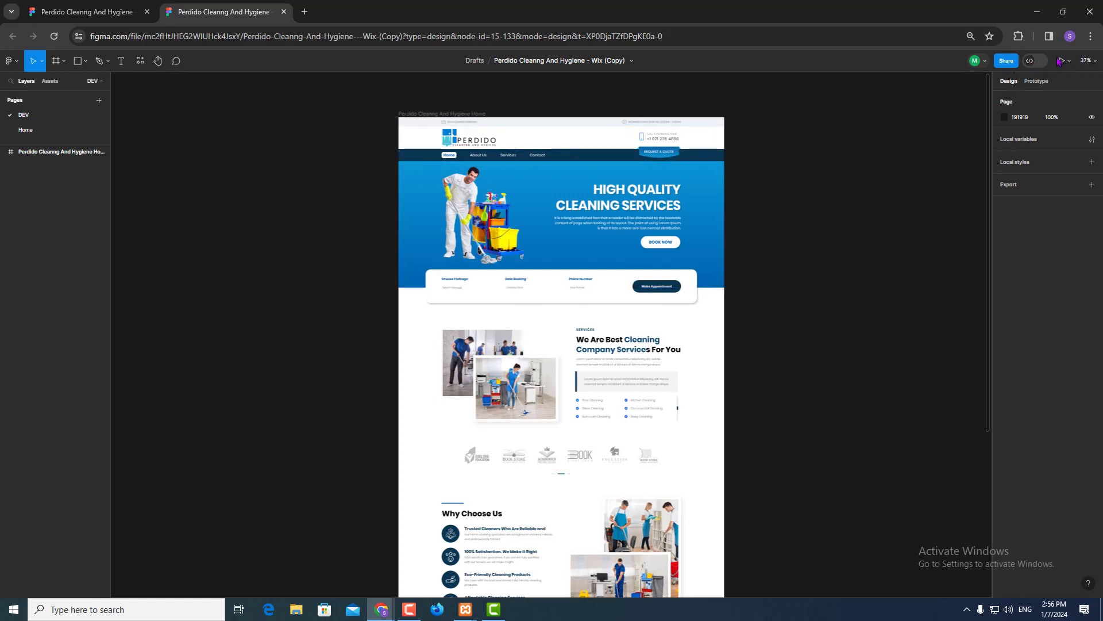
pyautogui.click(1033, 61)
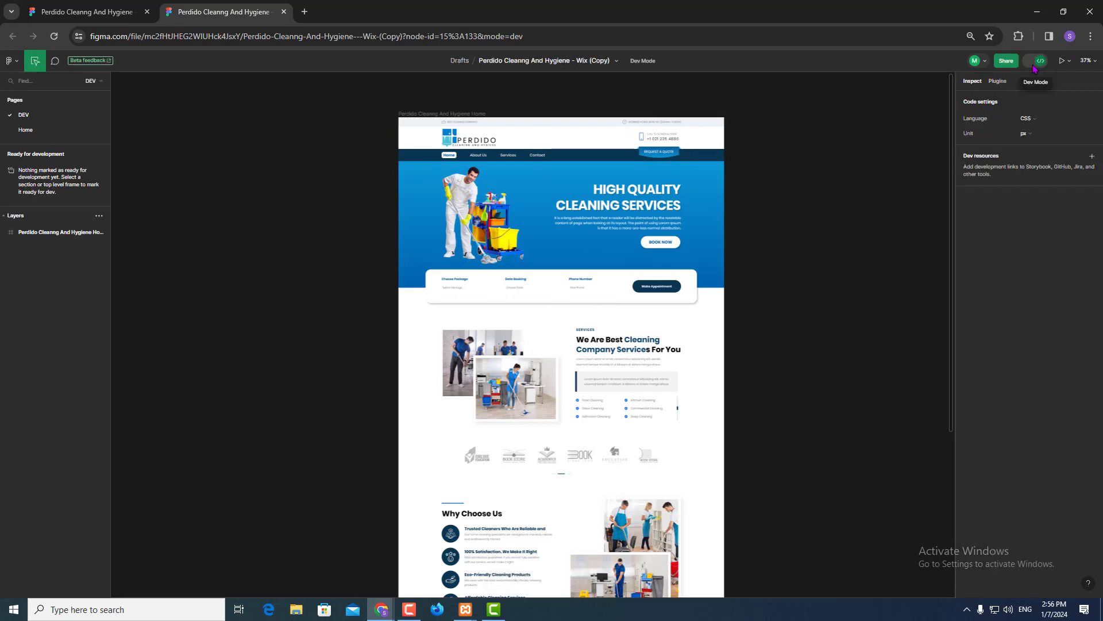
# - Give the pngwing 1 cleaner image a 1x PNG export setting, then return to Dev Mode
pyautogui.click(1034, 63)
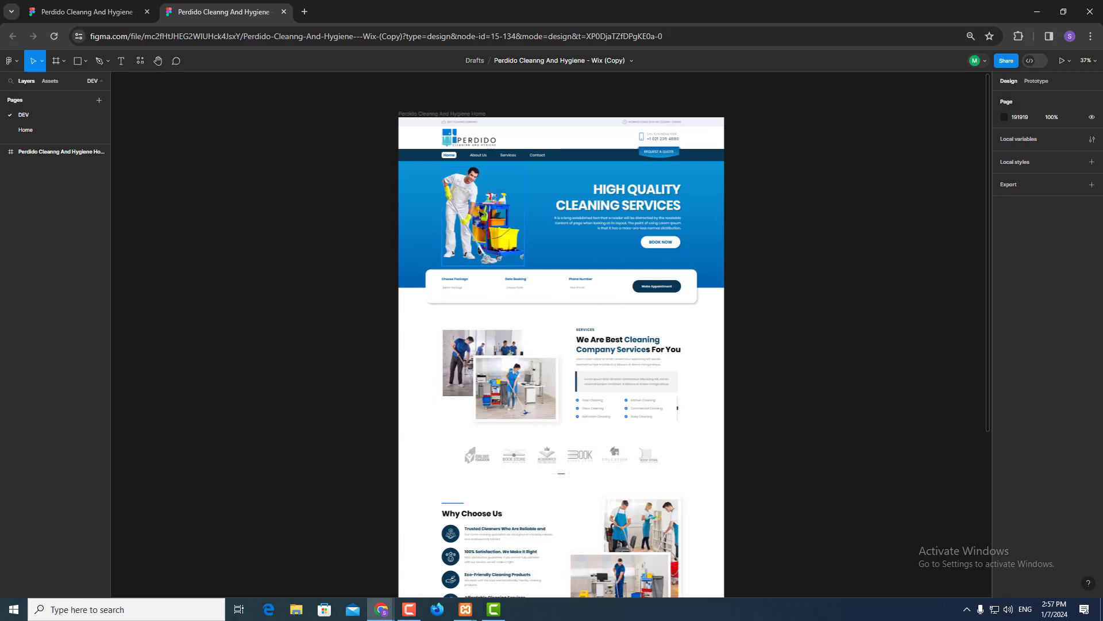
pyautogui.click(478, 211)
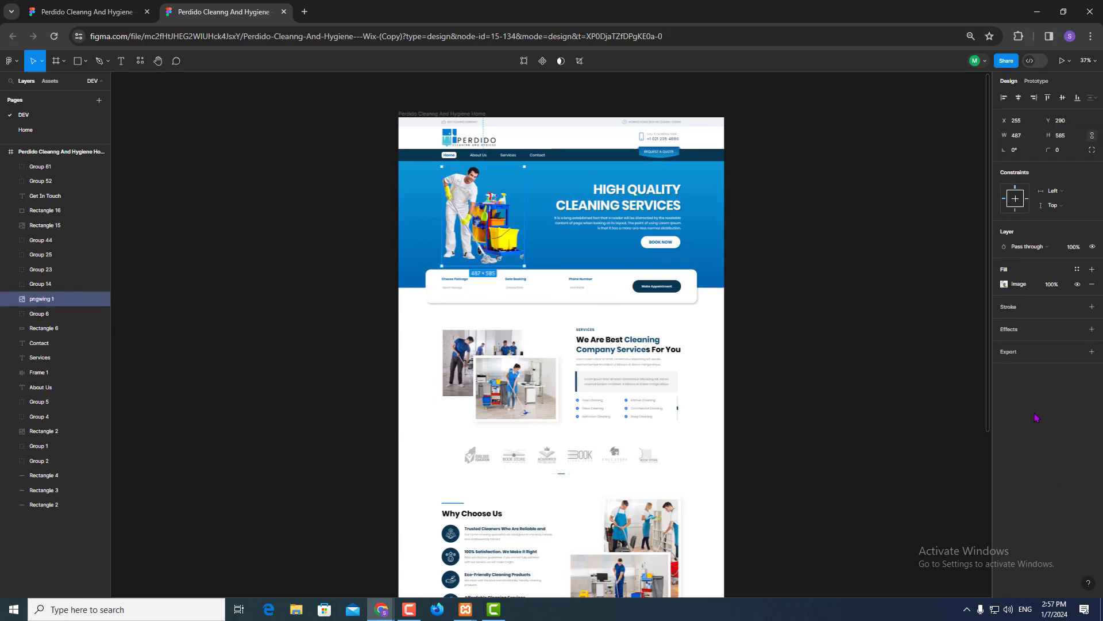
pyautogui.click(1027, 356)
pyautogui.click(1064, 368)
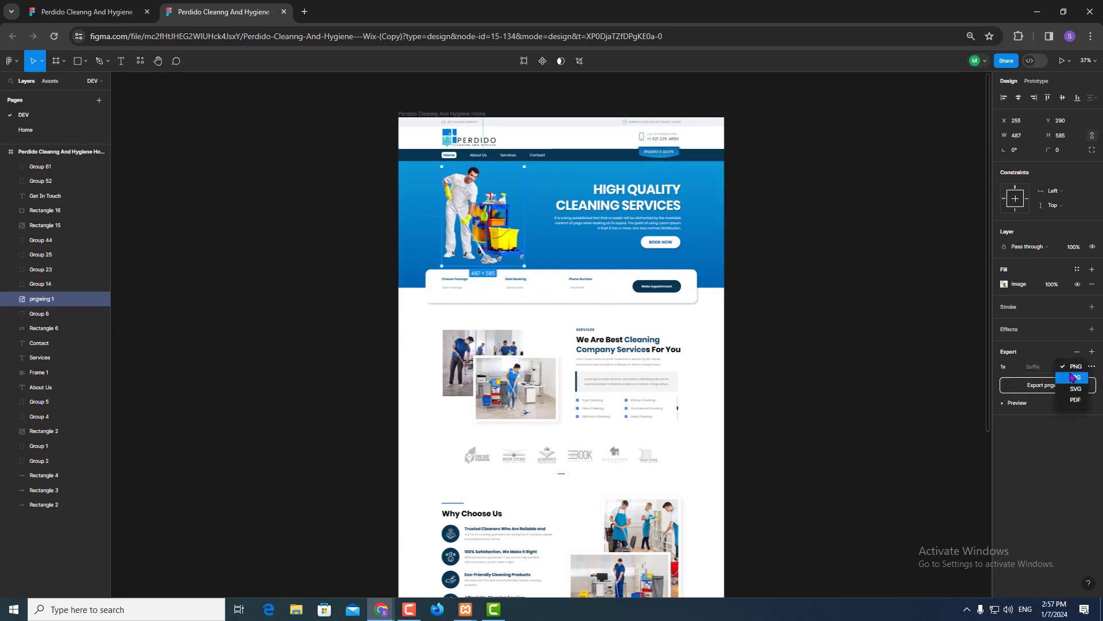
pyautogui.click(1064, 457)
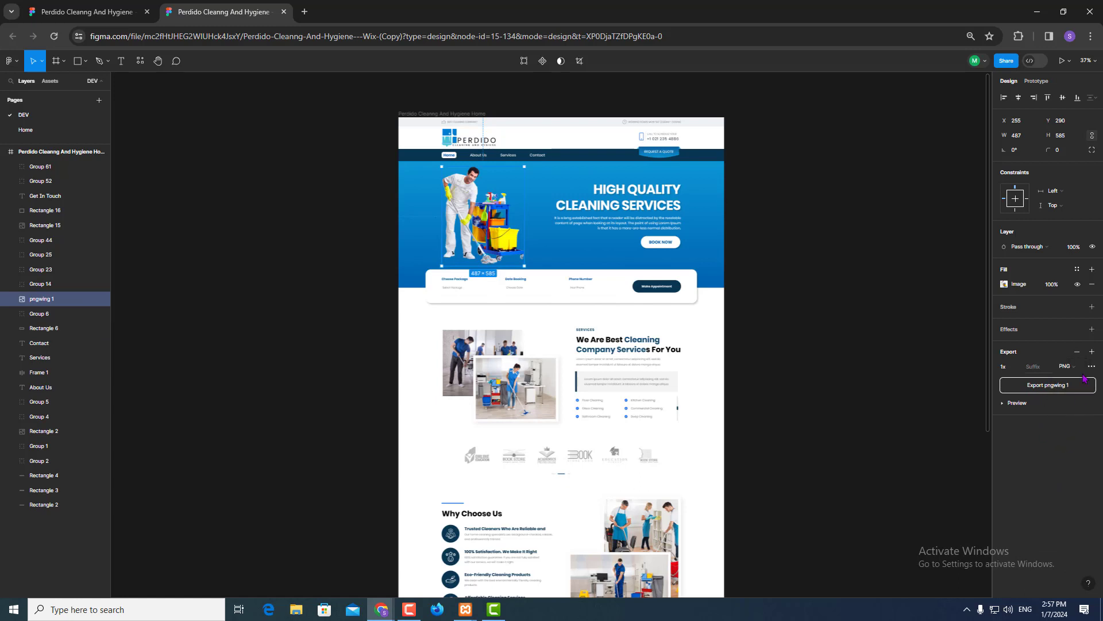
pyautogui.click(1038, 62)
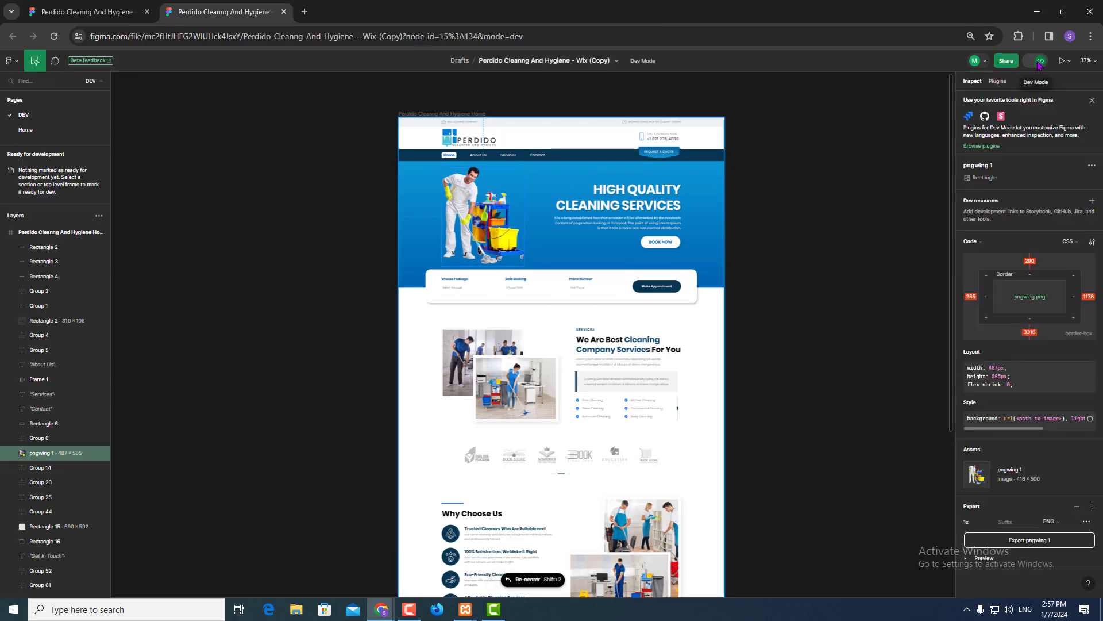
# - Copy the 'High Quality Cleaning Services' heading's Poppins typography CSS
pyautogui.click(640, 203)
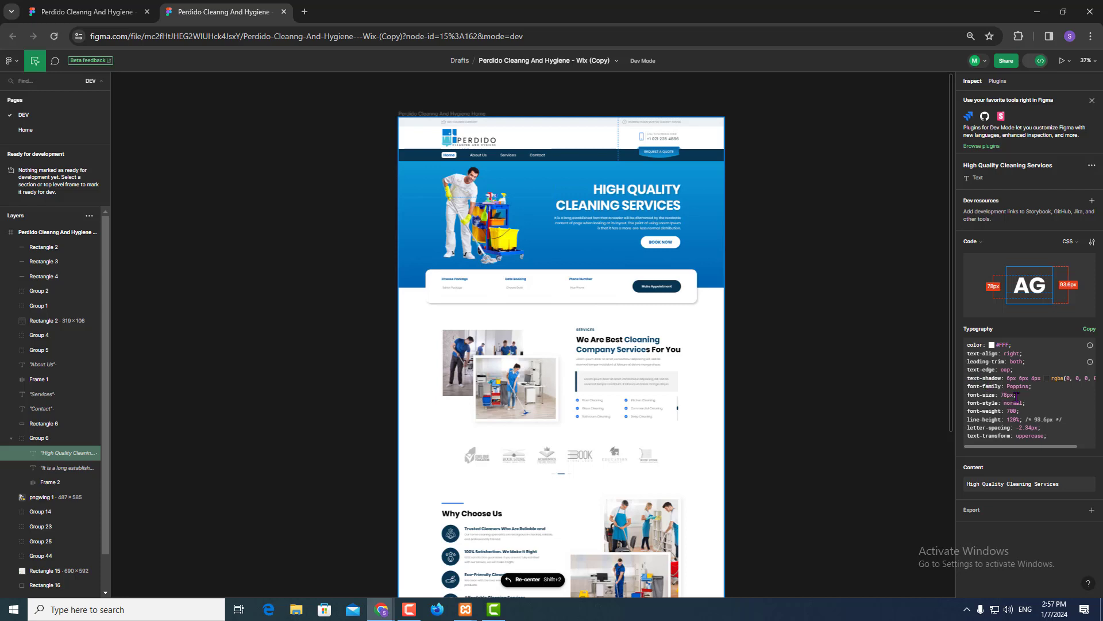
pyautogui.moveTo(1007, 387); pyautogui.dragTo(1028, 388)
pyautogui.click(1089, 329)
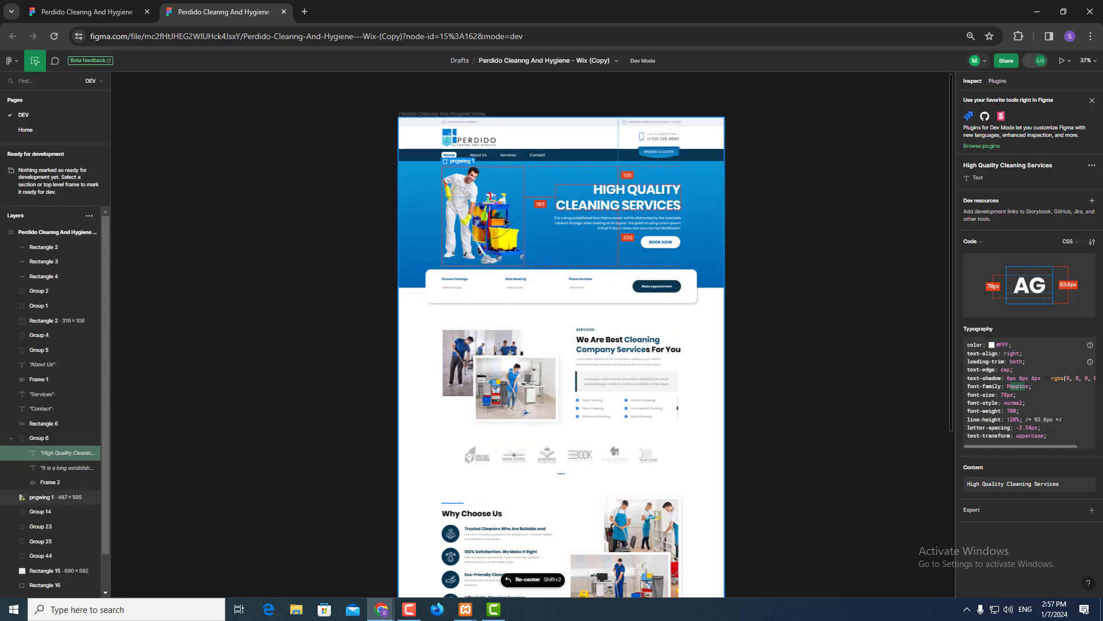
# - Inspect the hero background, About Us menu text, hero heading and paragraph (Poppins 20px, weight 300)
pyautogui.scroll(6, 506, 221)
pyautogui.scroll(-3, 503, 219)
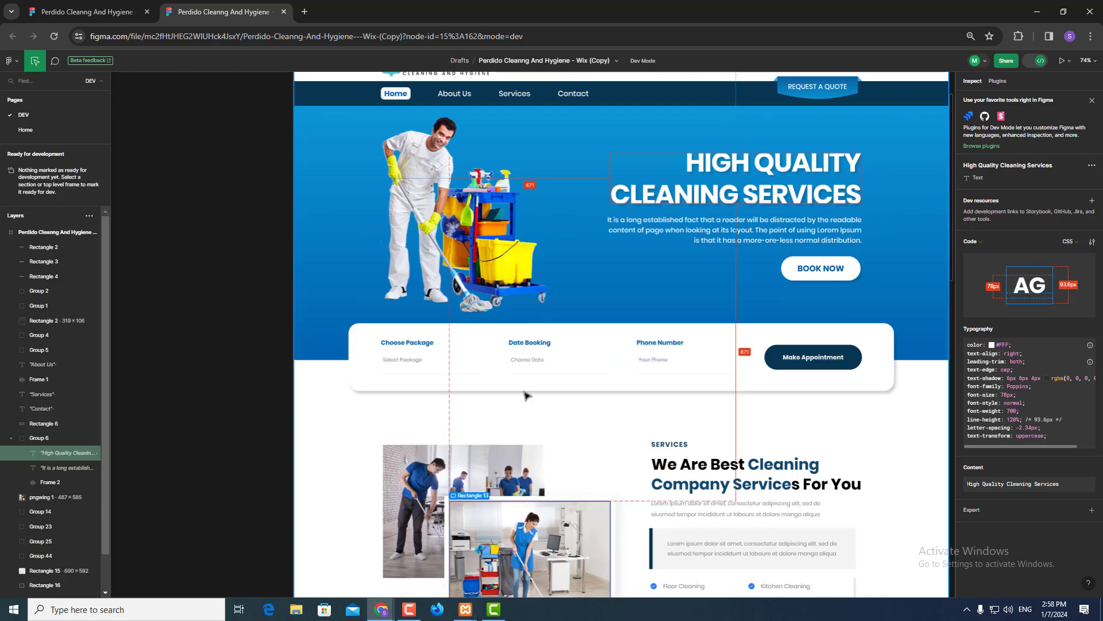
pyautogui.scroll(2, 205, 326)
pyautogui.click(287, 354)
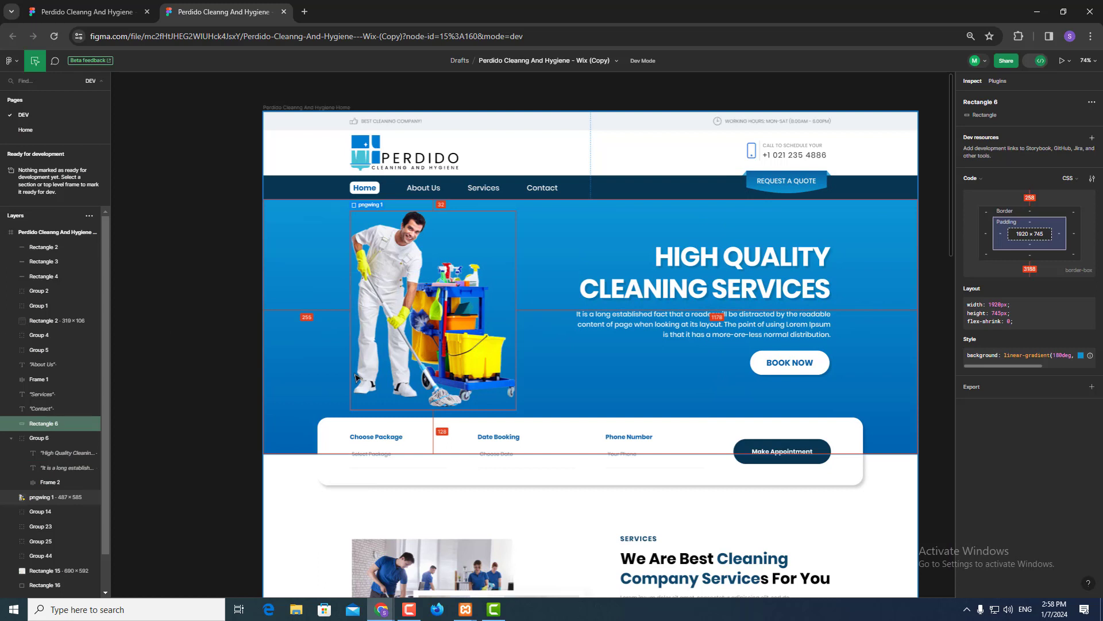
pyautogui.click(419, 191)
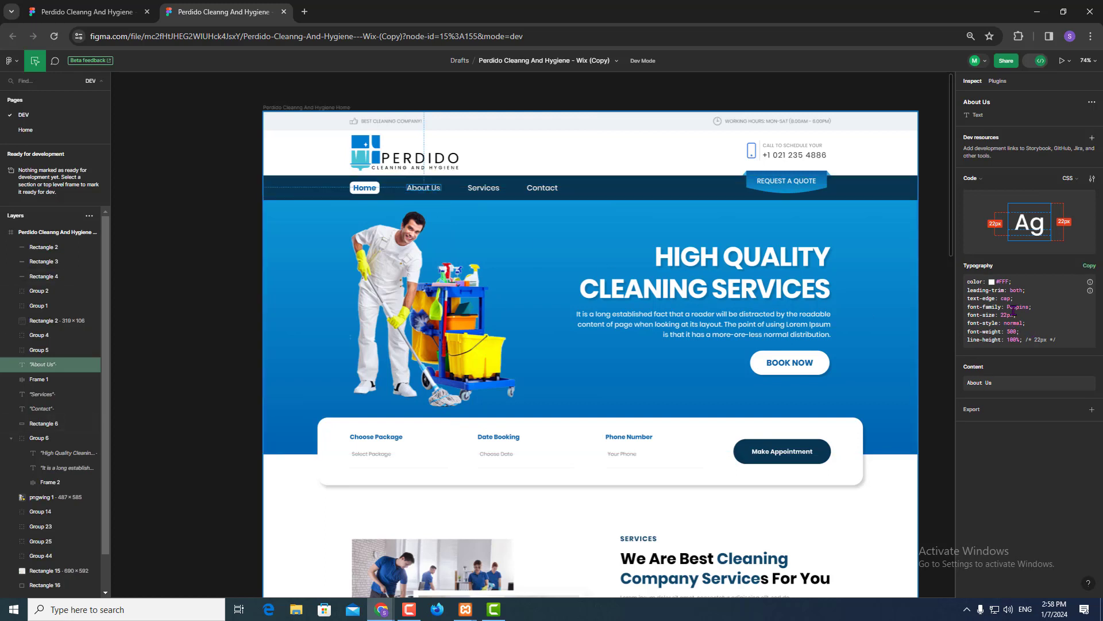
pyautogui.click(735, 292)
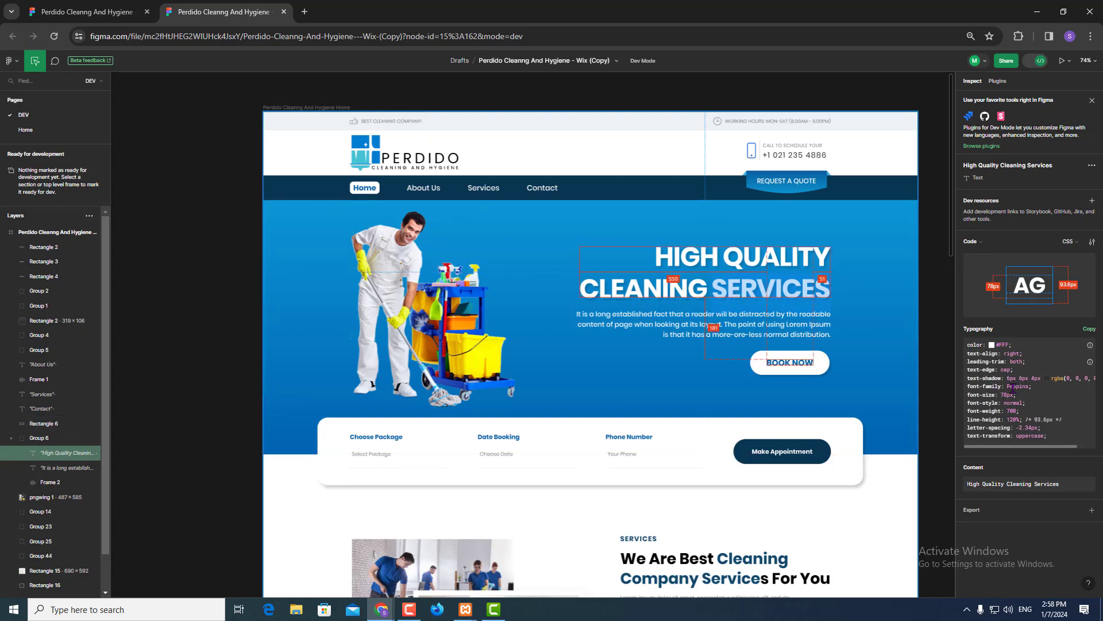
pyautogui.click(619, 332)
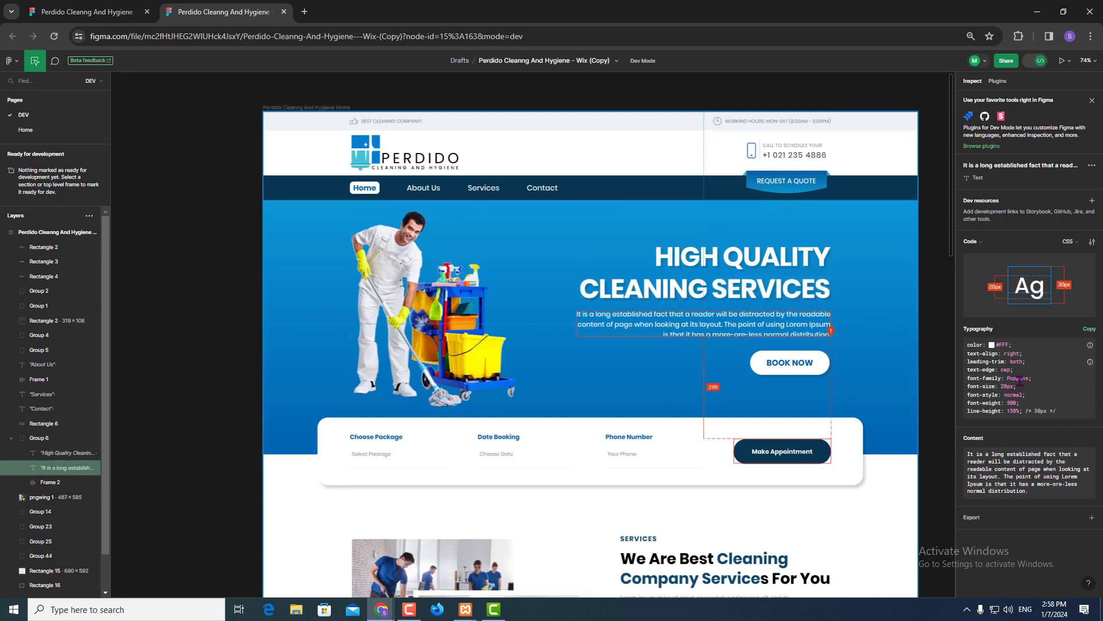
# - Inspect the footer Home link's text style: Poppins, 14px
pyautogui.scroll(-7, 623, 423)
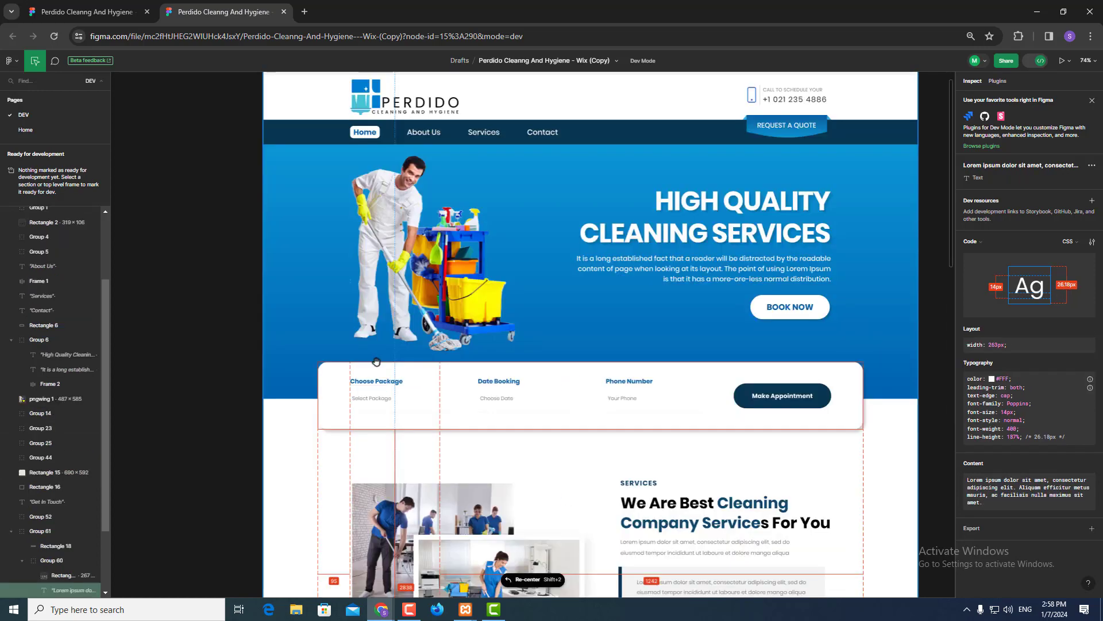
pyautogui.scroll(-4, 376, 361)
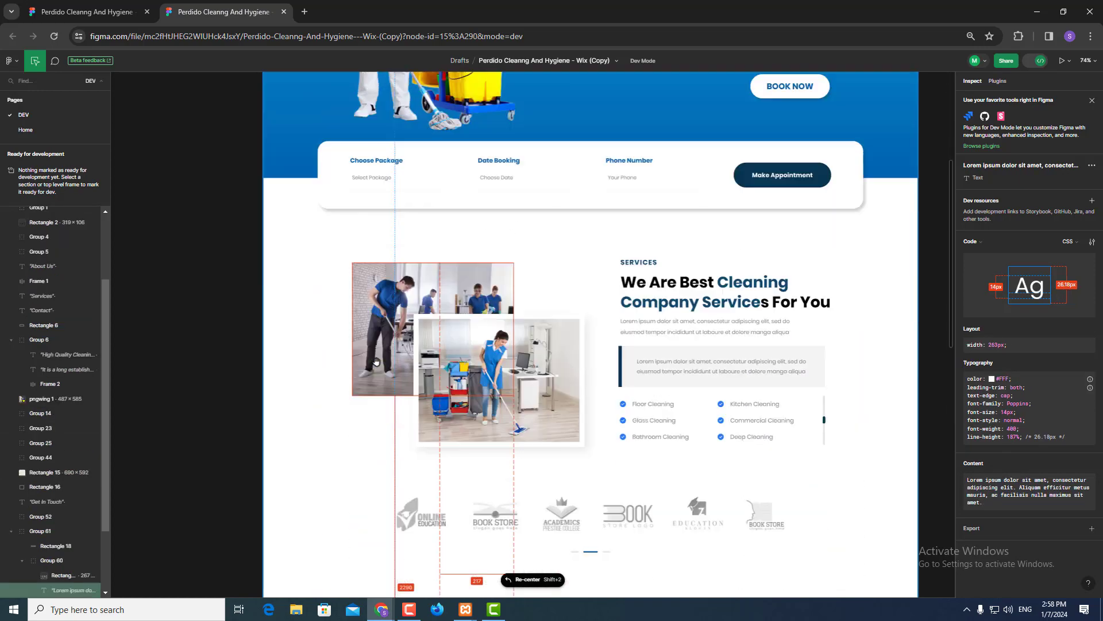
pyautogui.scroll(-10, 375, 361)
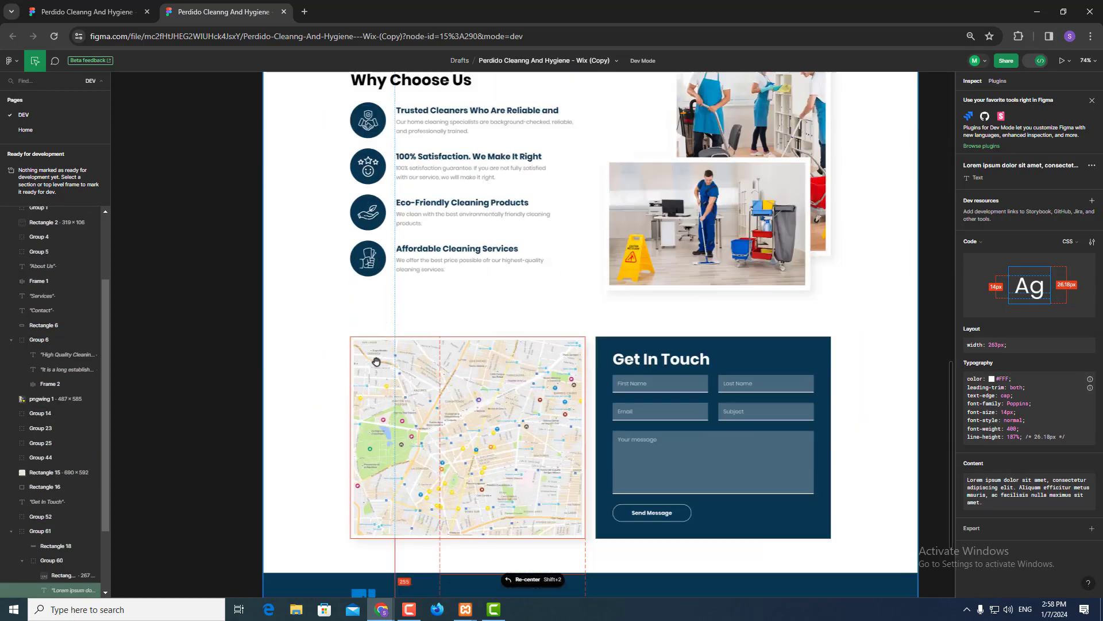
pyautogui.scroll(-3, 376, 362)
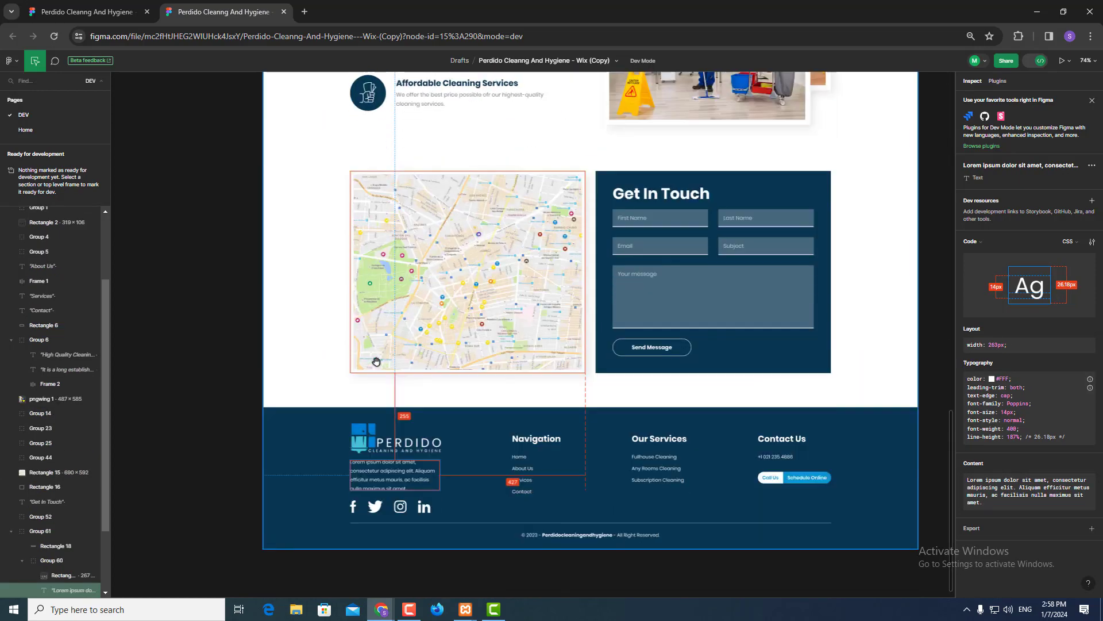
pyautogui.click(521, 460)
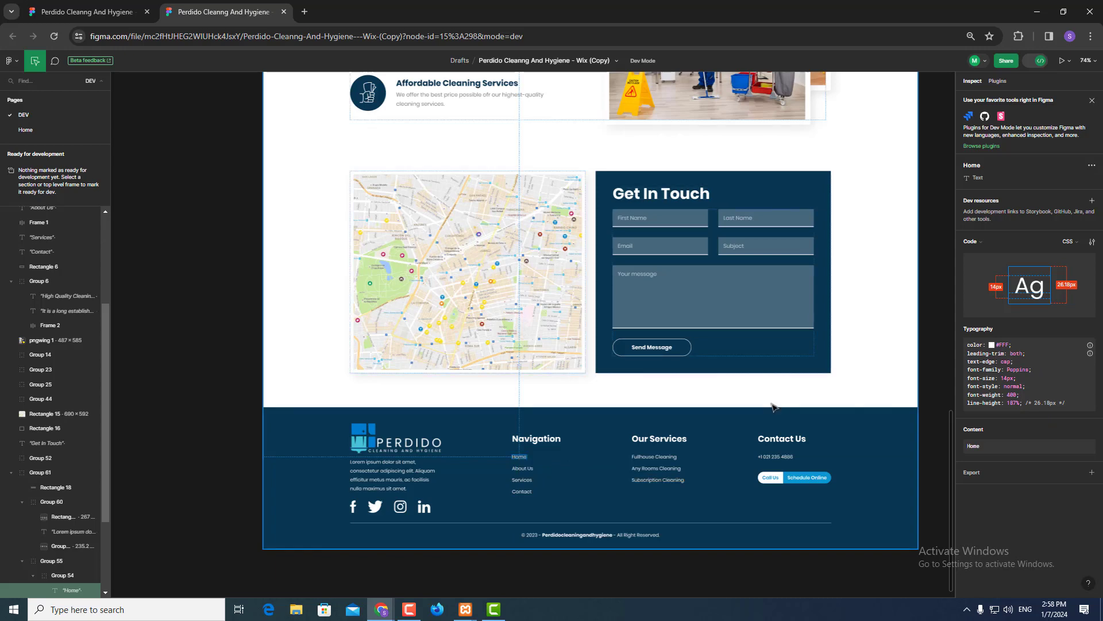
# - Go back to the local Silicon Hive homepage in Chrome
pyautogui.scroll(15, 772, 406)
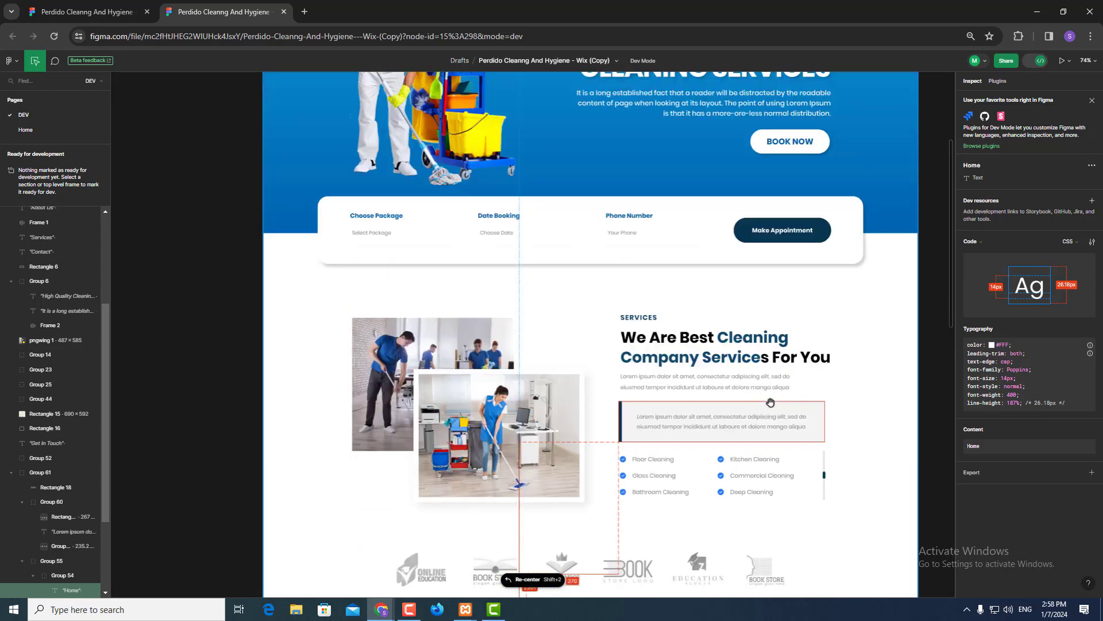
pyautogui.scroll(5, 771, 402)
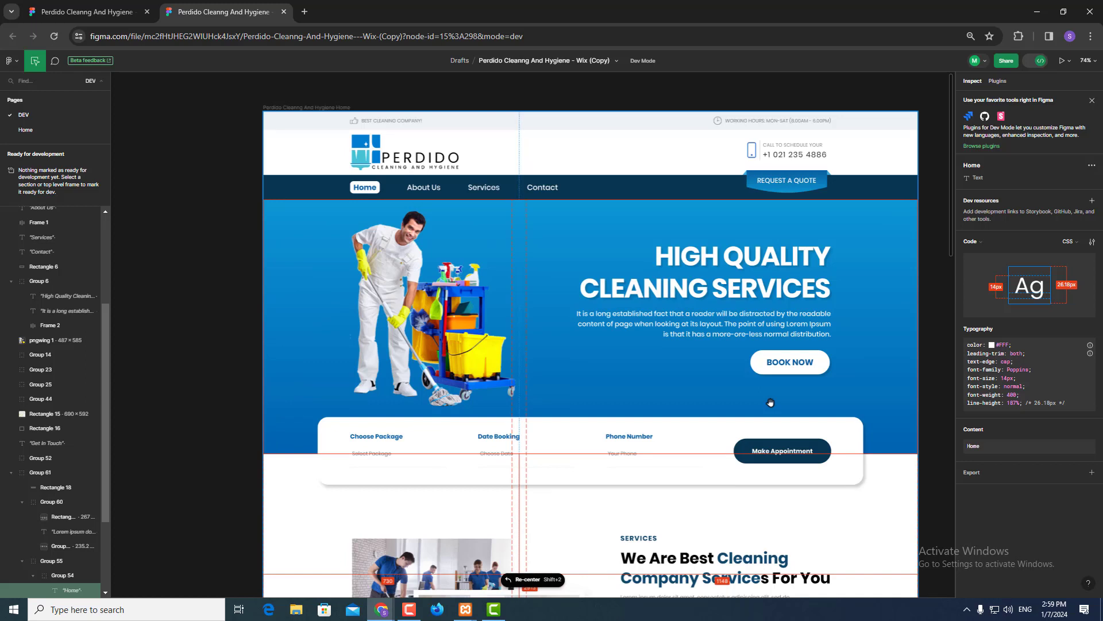
pyautogui.hotkey('alt', 'Tab')
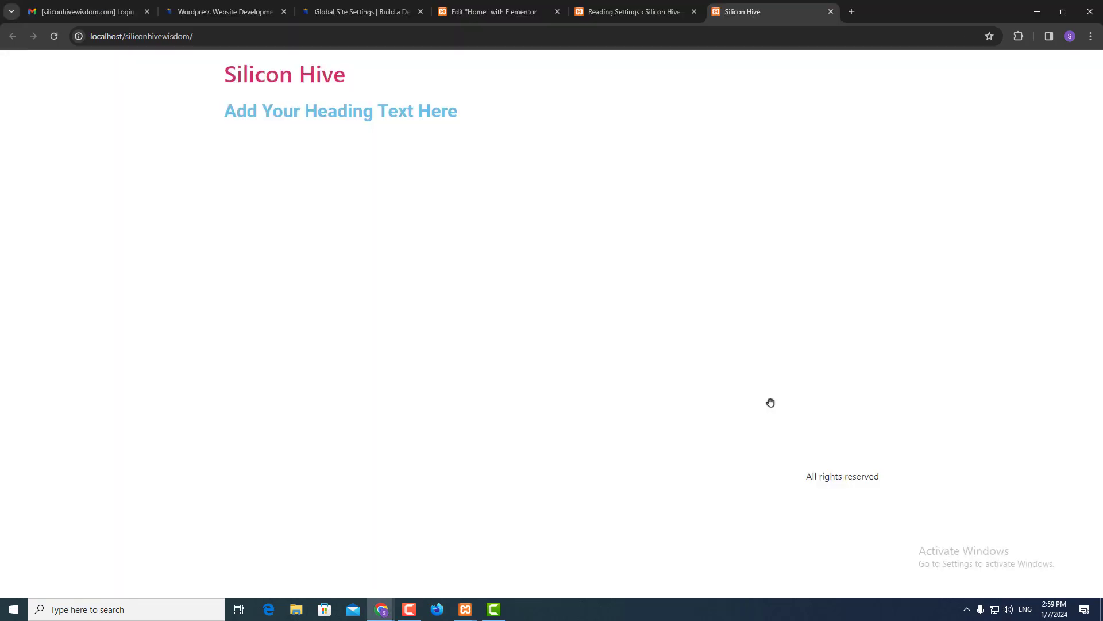
# - Edit Home with Elementor and bring up Site Settings with Ctrl+K
pyautogui.click(534, 6)
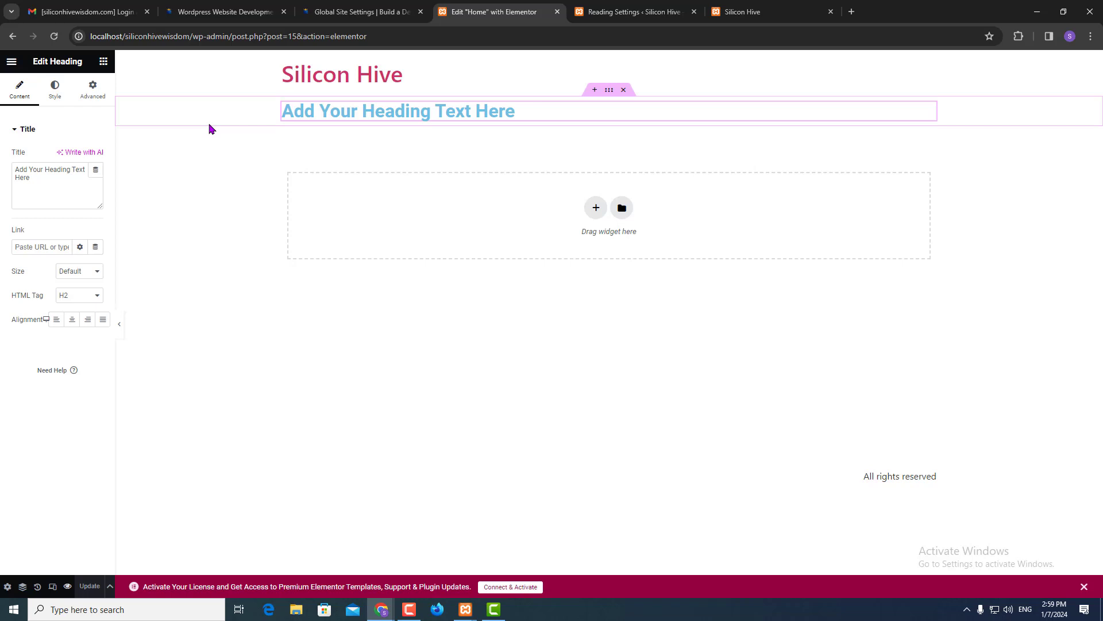
pyautogui.hotkey('ctrl', 'k')
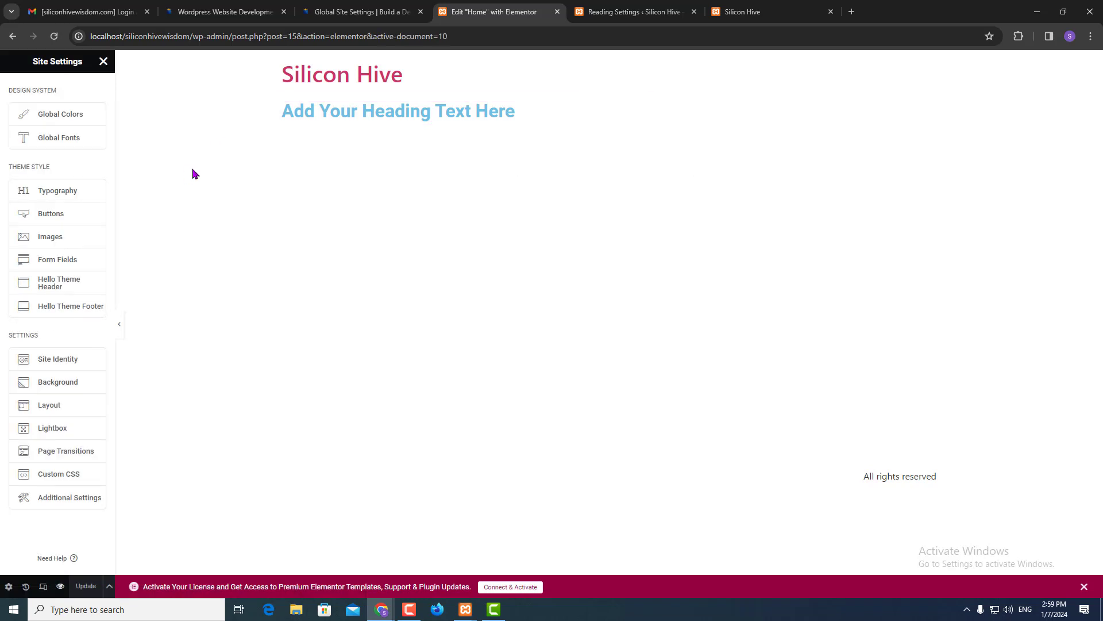
# - In Global Fonts, set the Primary and Secondary font families to Poppins
pyautogui.click(62, 140)
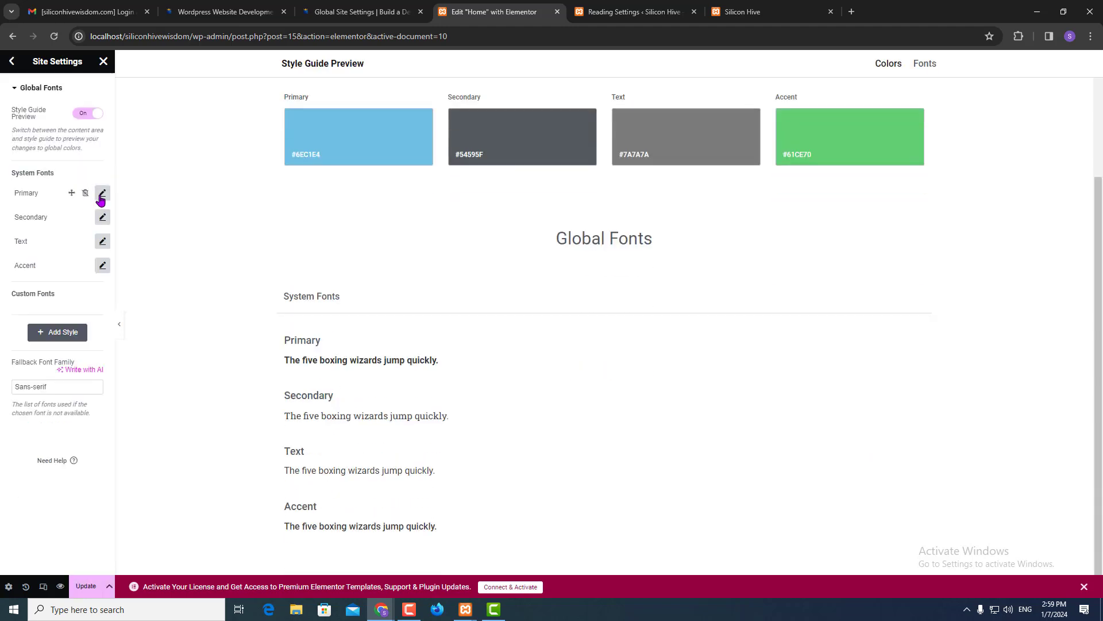
pyautogui.click(102, 192)
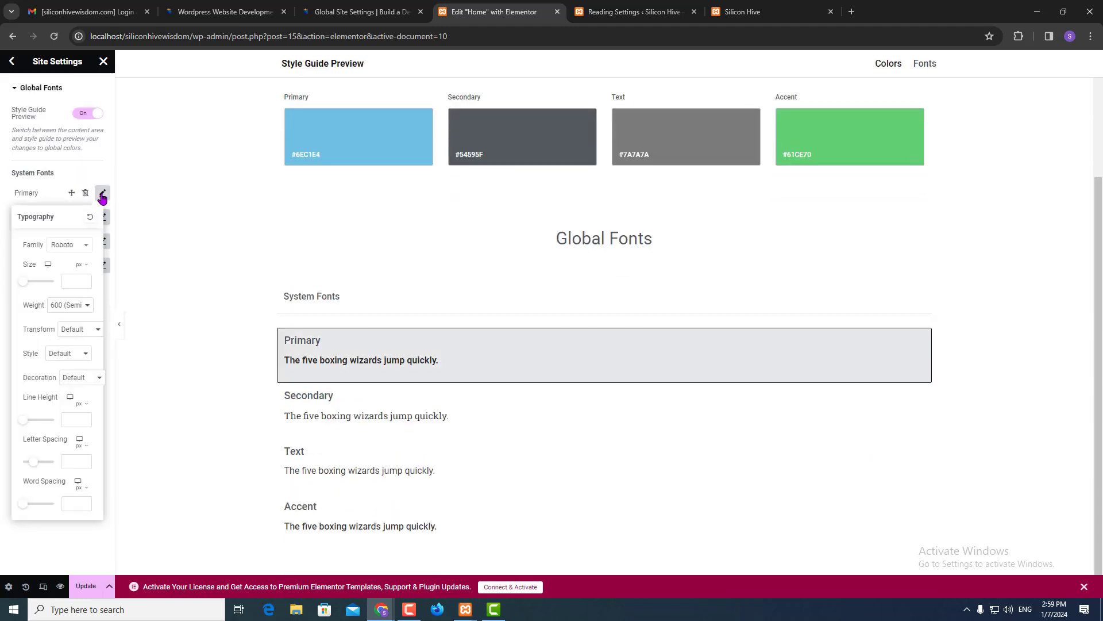
pyautogui.click(72, 246)
pyautogui.write('pop')
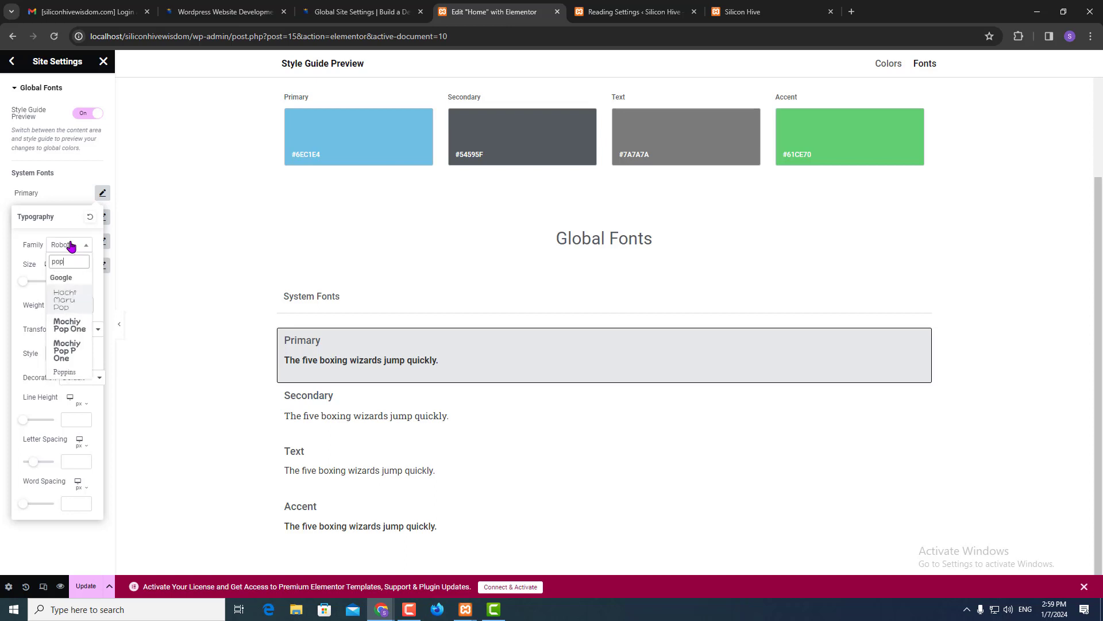
pyautogui.press('BackSpace')
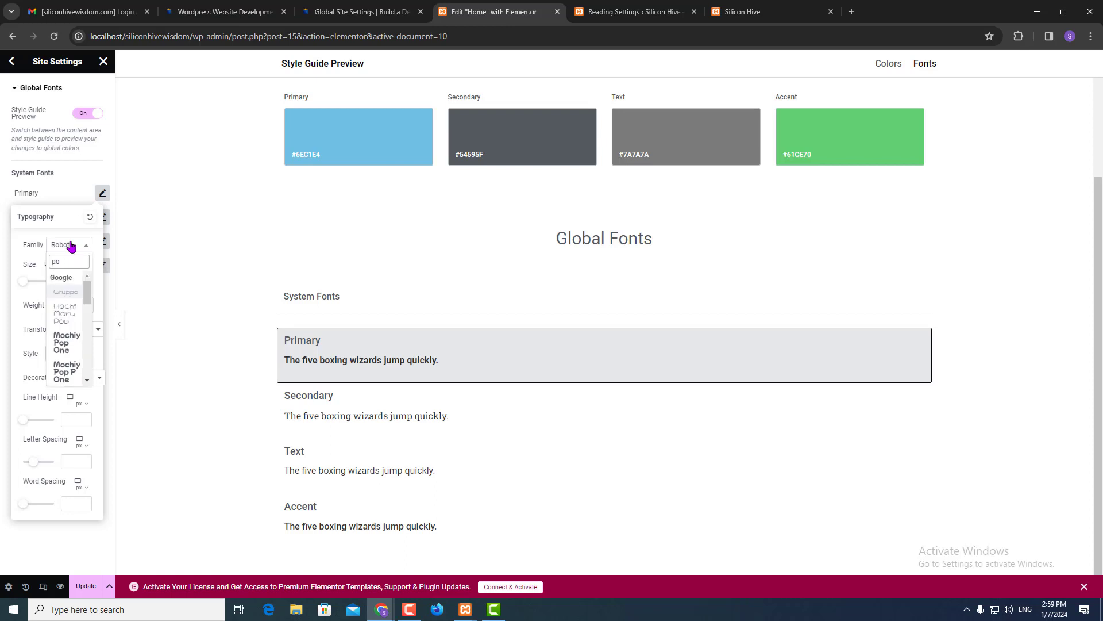
pyautogui.write('pp')
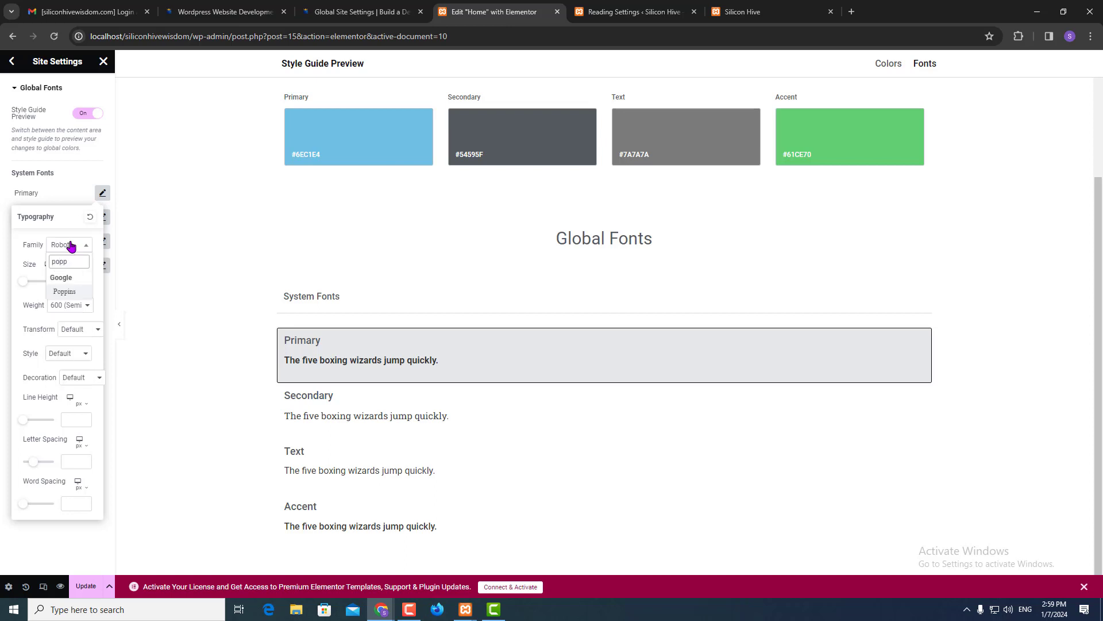
pyautogui.press('Return')
pyautogui.click(4, 240)
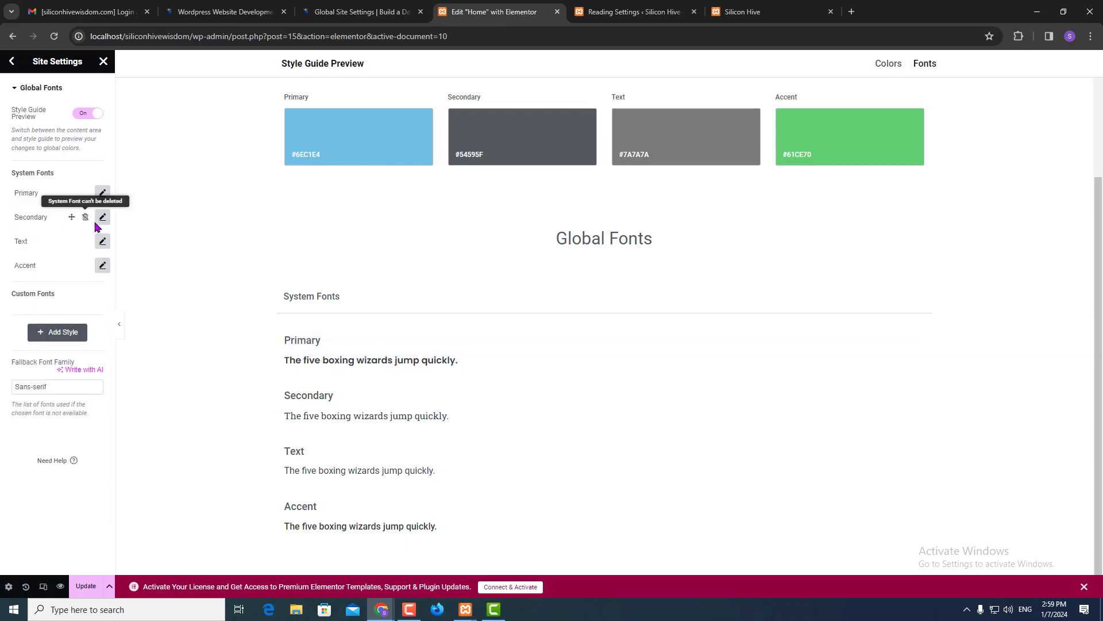
pyautogui.click(102, 217)
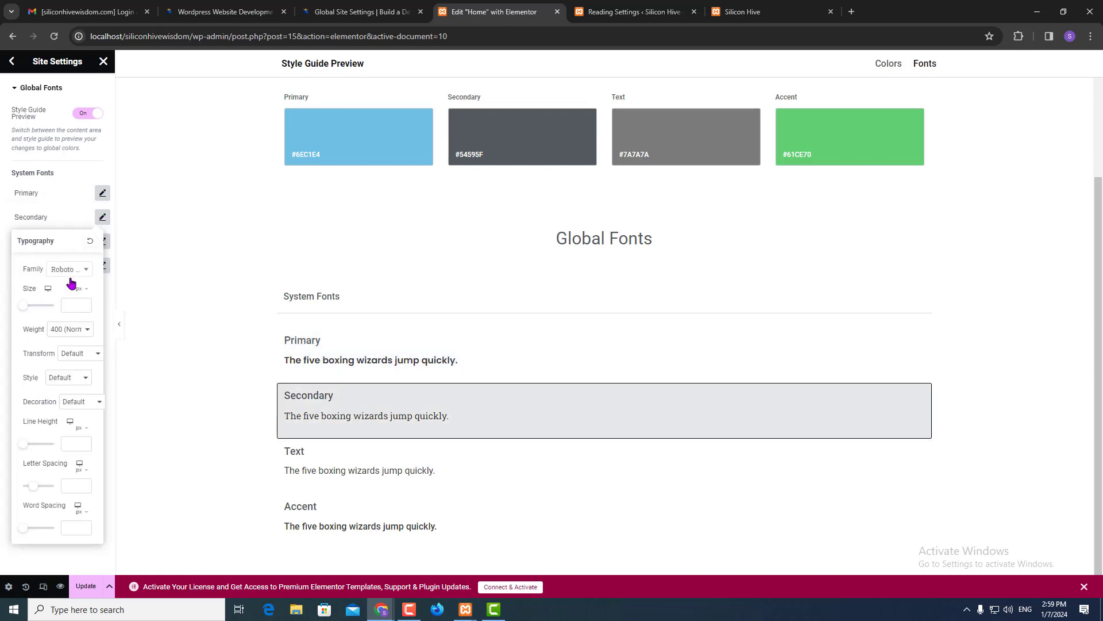
pyautogui.click(69, 270)
pyautogui.write('popp')
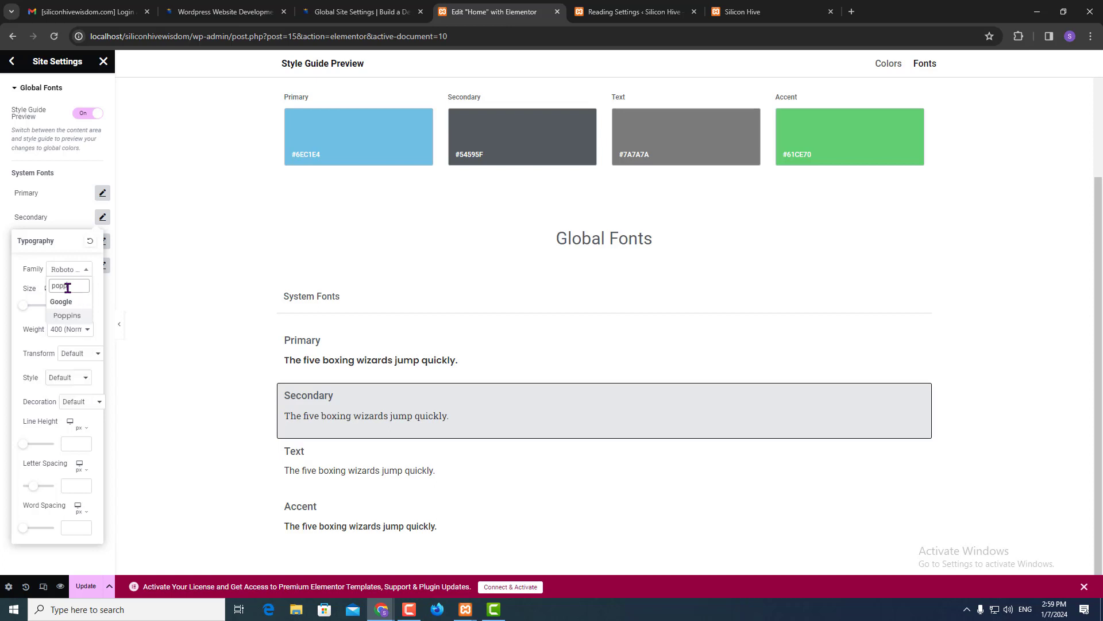
pyautogui.press('Return')
pyautogui.click(3, 226)
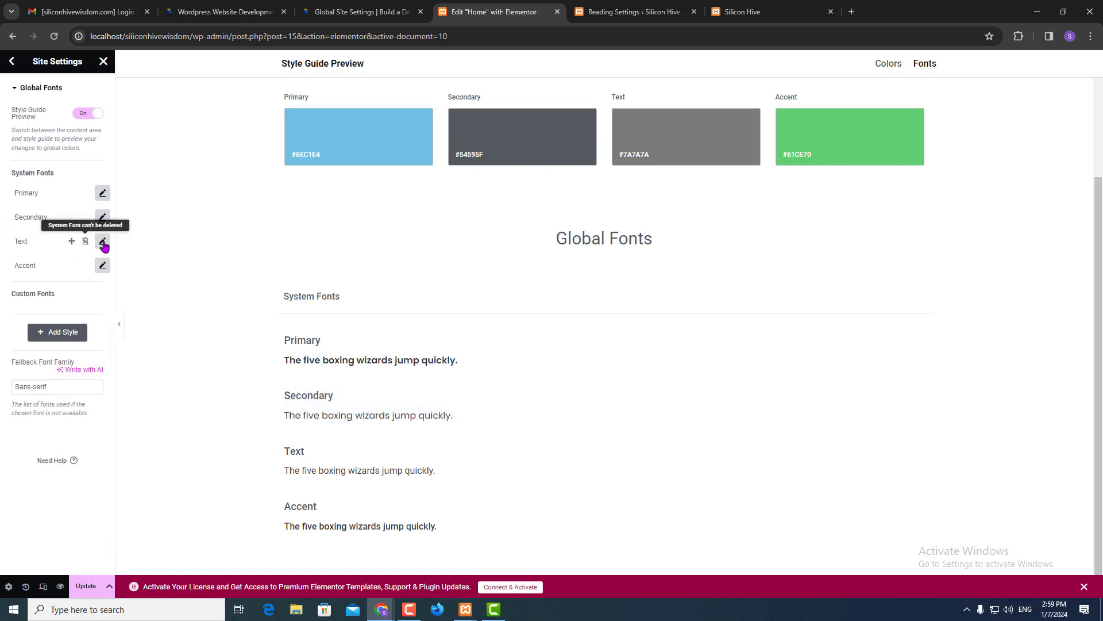
# - Set the Text and Accent font families to Poppins and save with Update
pyautogui.click(103, 241)
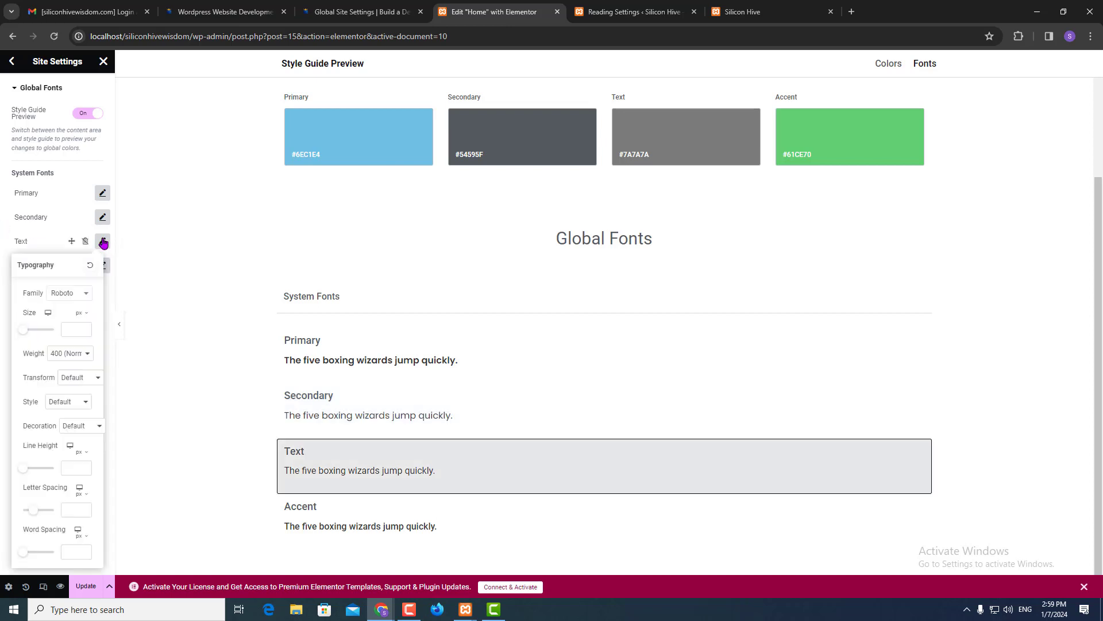
pyautogui.click(69, 294)
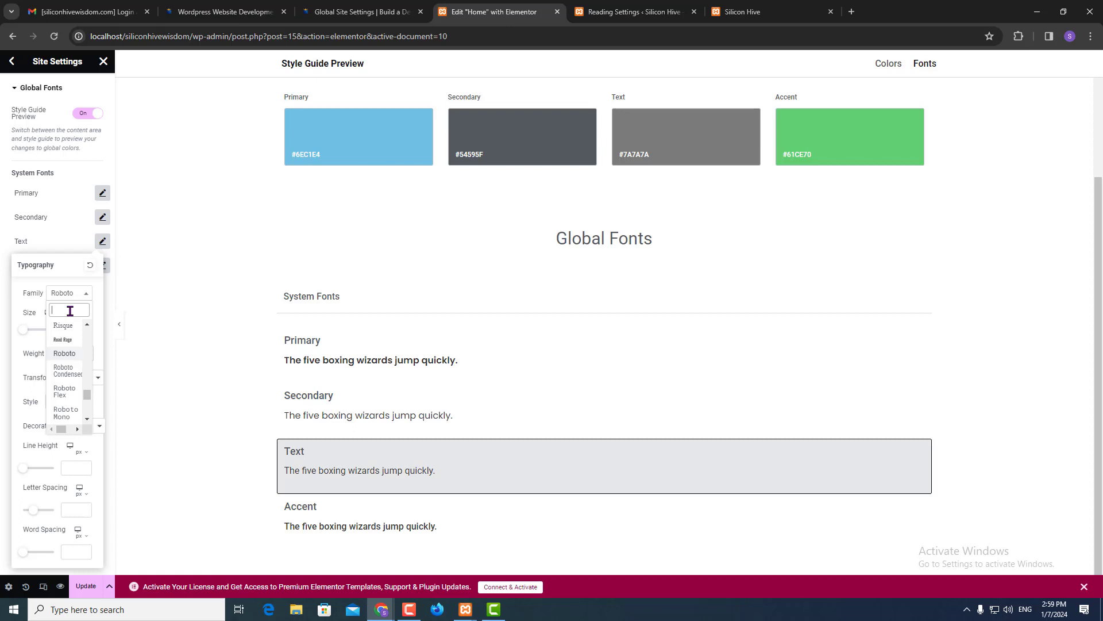
pyautogui.write('popp')
pyautogui.press('Return')
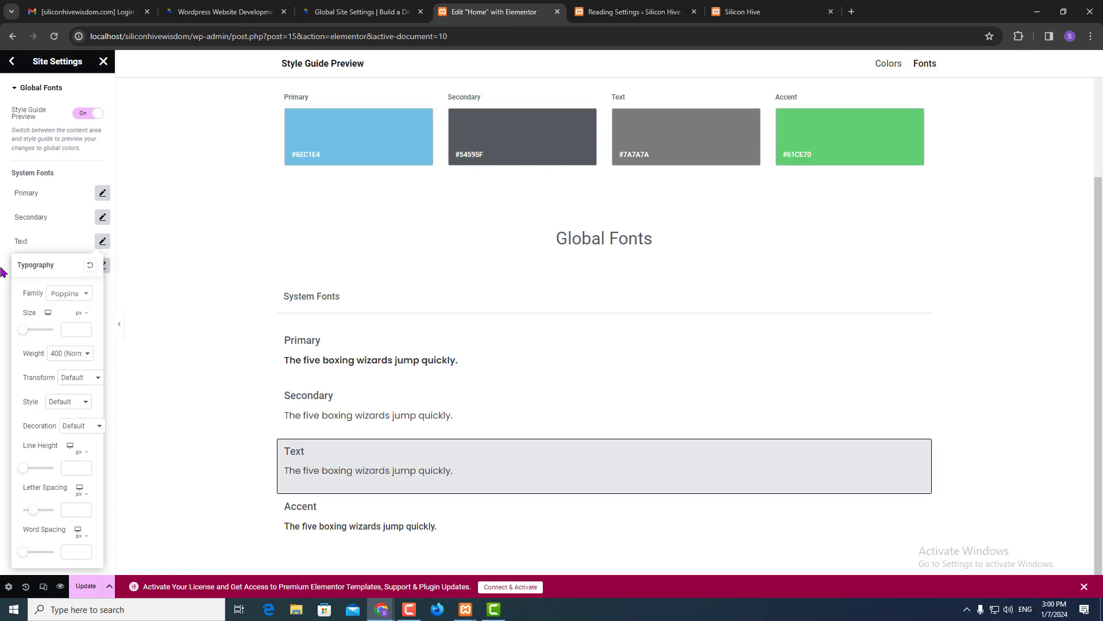
pyautogui.click(2, 271)
pyautogui.click(101, 265)
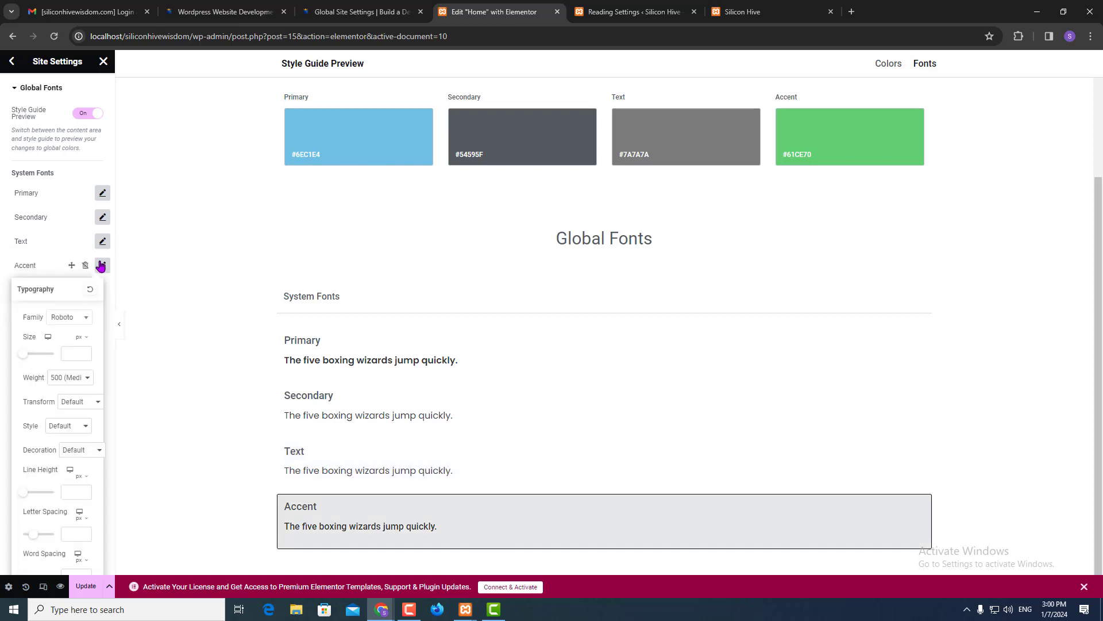
pyautogui.click(74, 318)
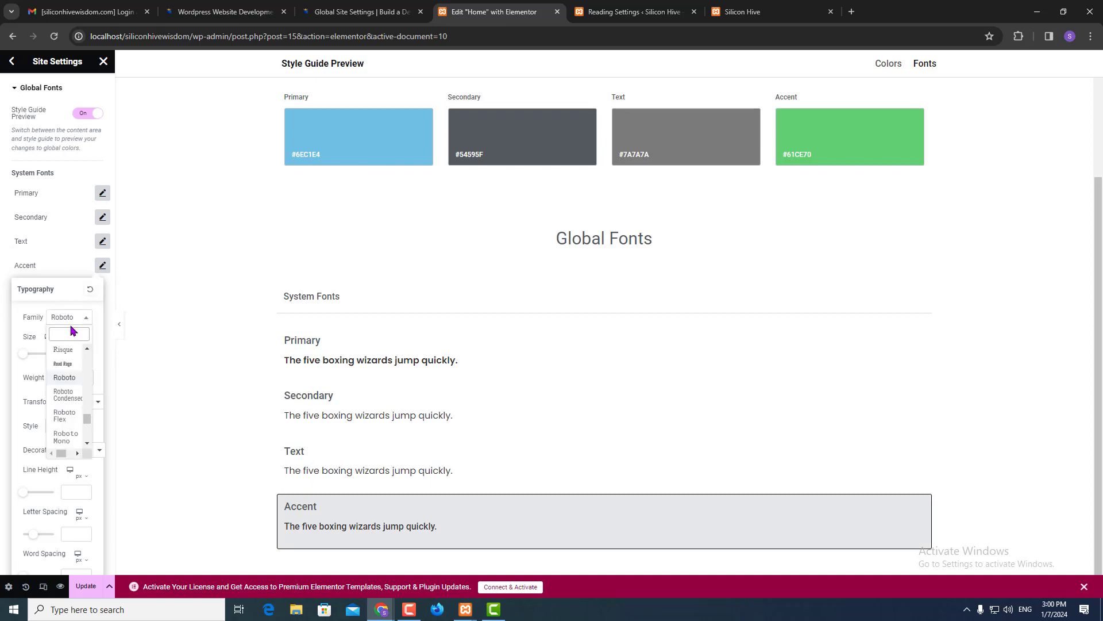
pyautogui.write('popp')
pyautogui.press('Return')
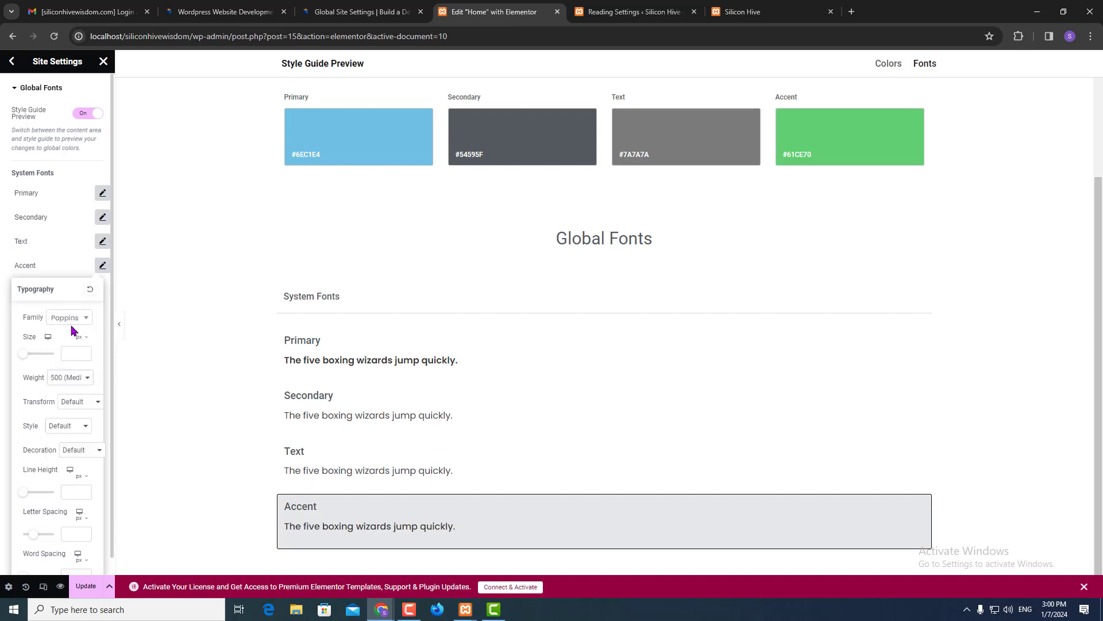
pyautogui.click(3, 310)
pyautogui.click(86, 586)
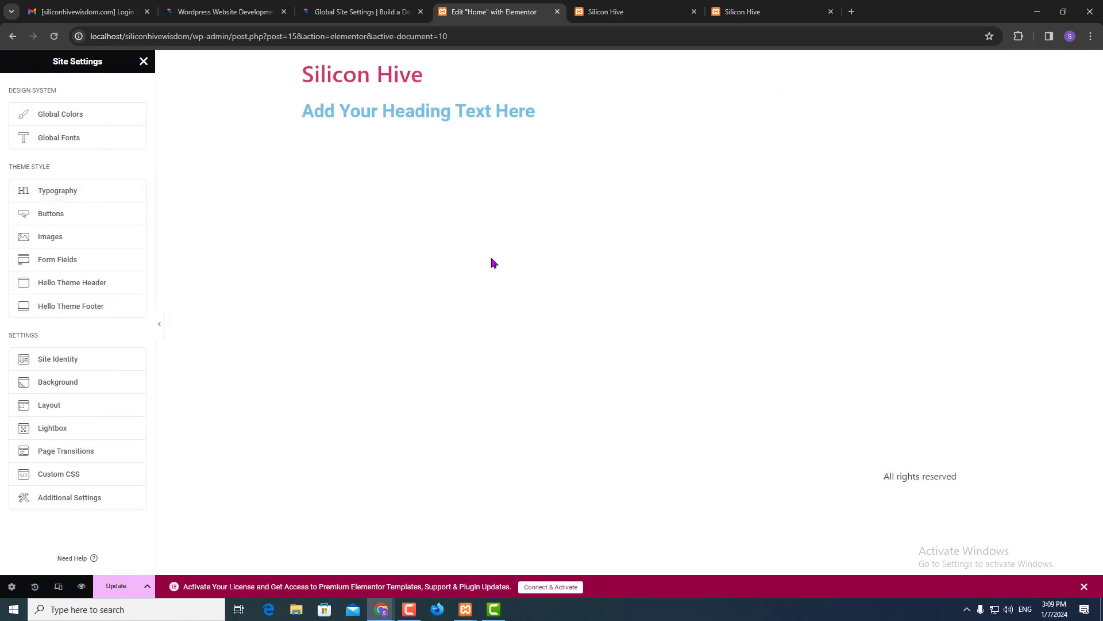
# - Open Global Colors in Site Settings, then switch to the Figma design window
pyautogui.click(69, 123)
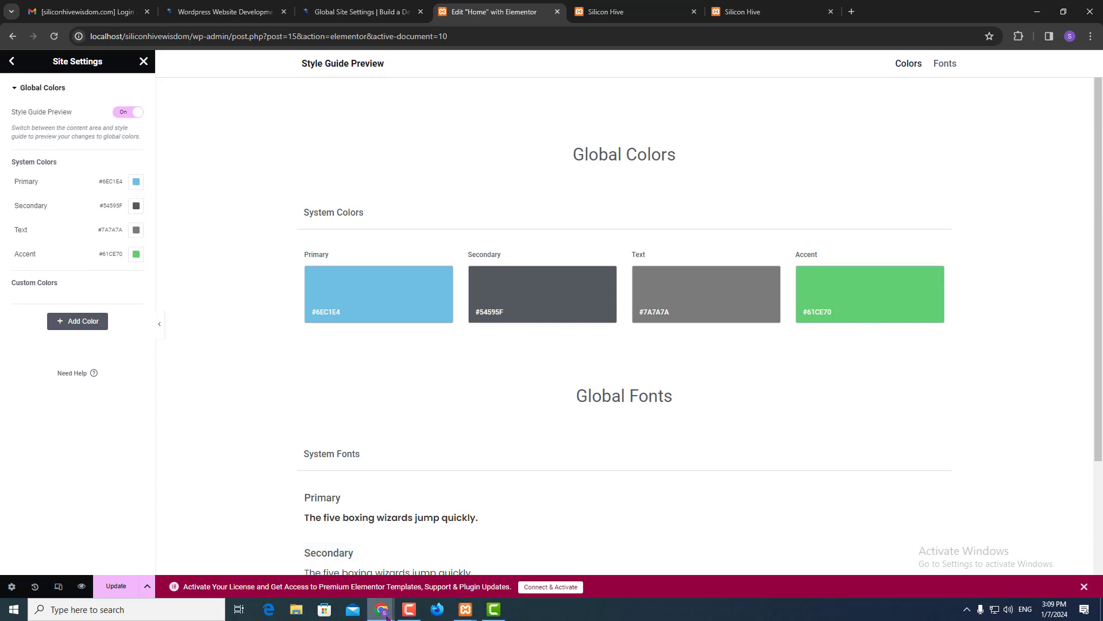
pyautogui.moveTo(393, 612)
pyautogui.click(429, 566)
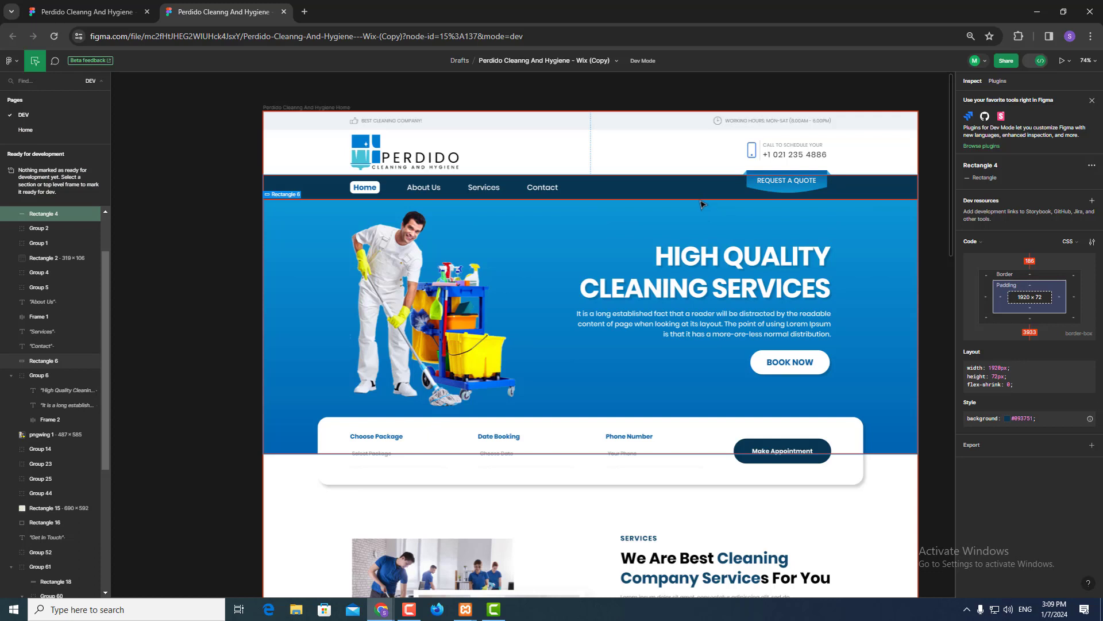
# - Copy the nav bar Rectangle 4 background colour #093751 and return to Elementor's Global Colors
pyautogui.click(701, 204)
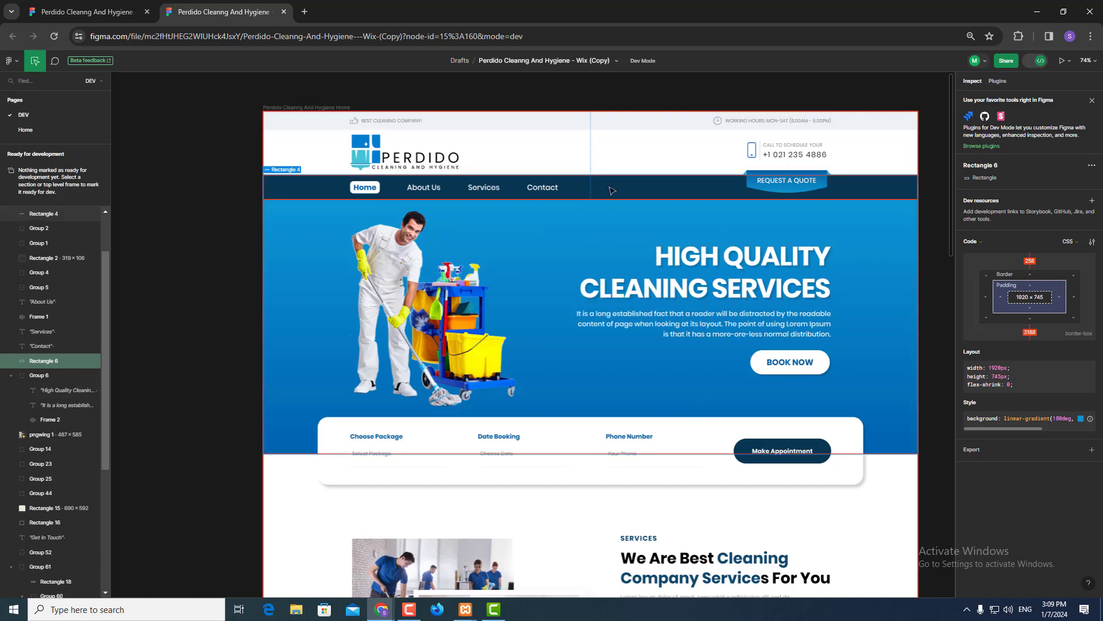
pyautogui.click(609, 190)
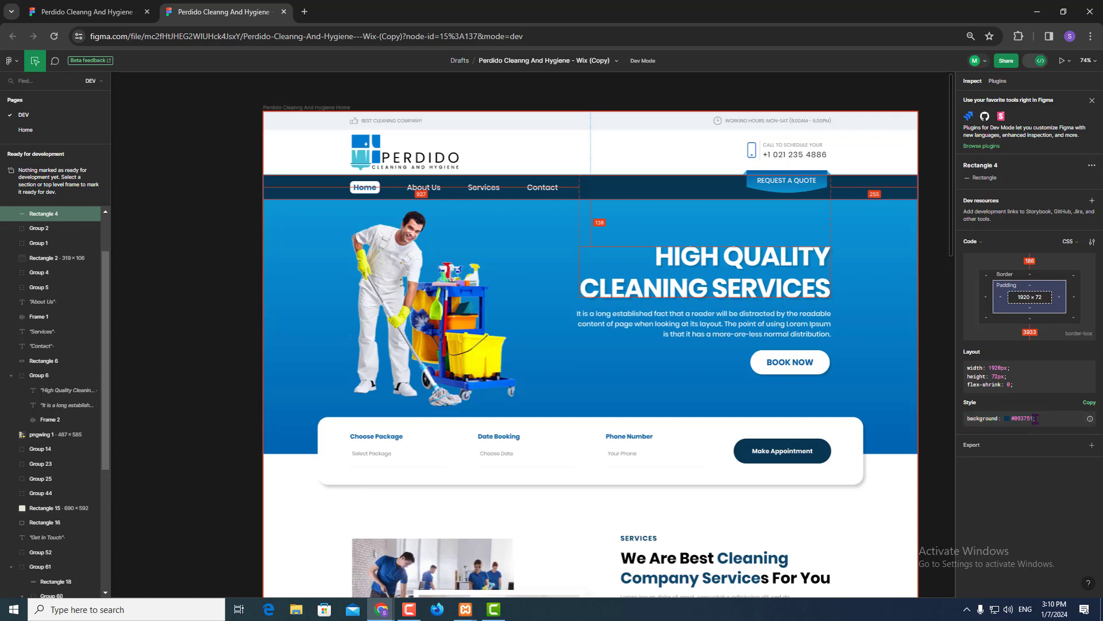
pyautogui.click(1033, 418)
pyautogui.hotkey('ctrl', 'c')
pyautogui.press('alt')
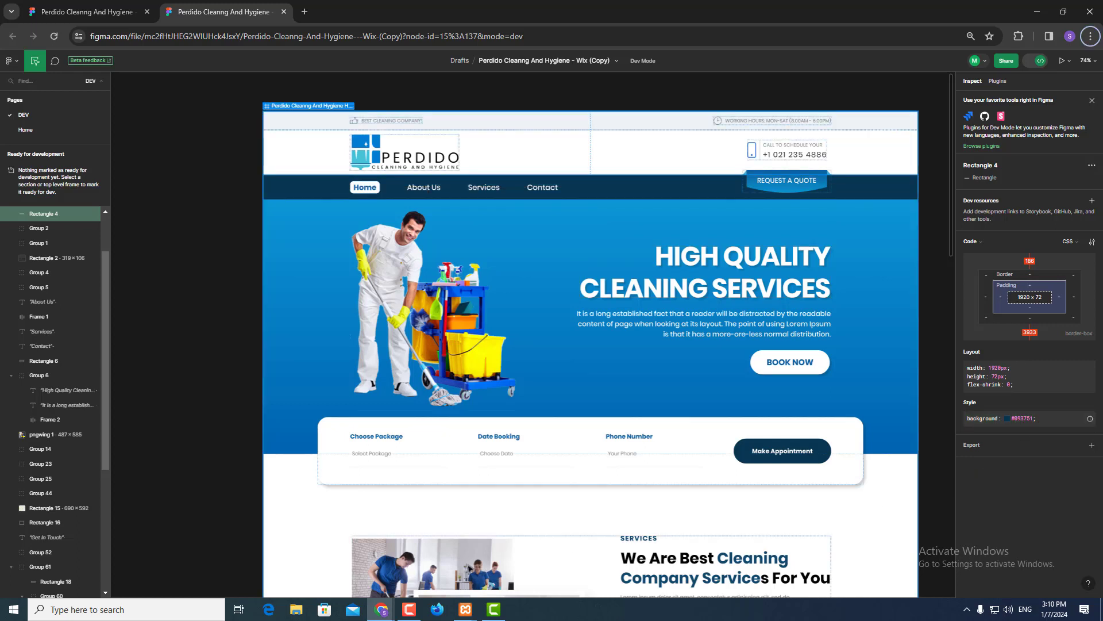
pyautogui.moveTo(381, 609)
pyautogui.click(331, 572)
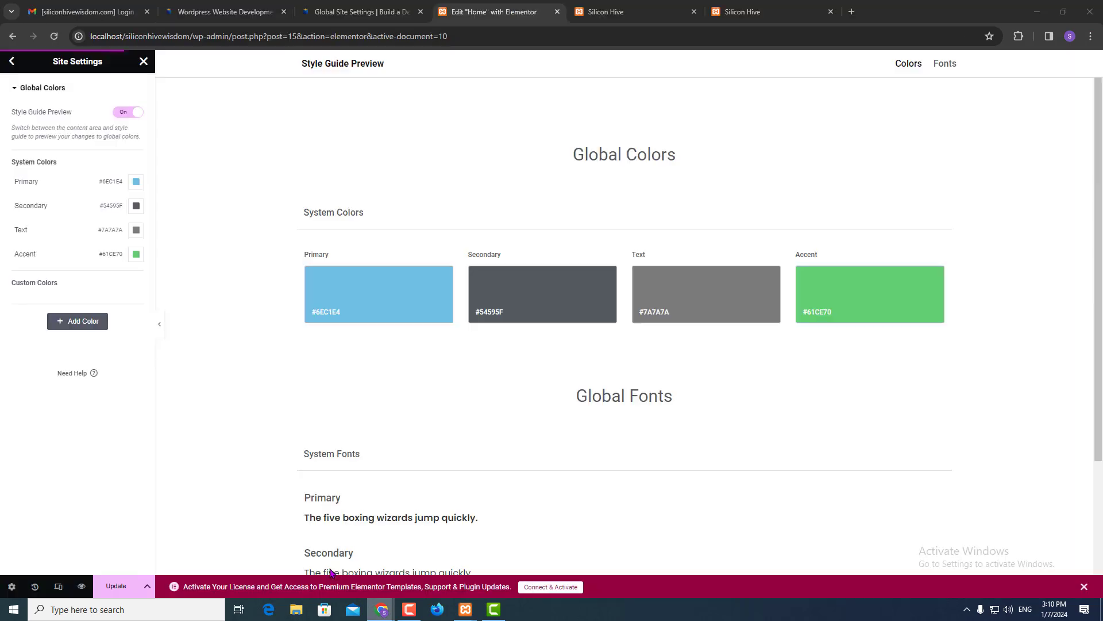
# - Paste #093751 into Elementor's Primary global colour, then go back to the Figma design
pyautogui.click(136, 183)
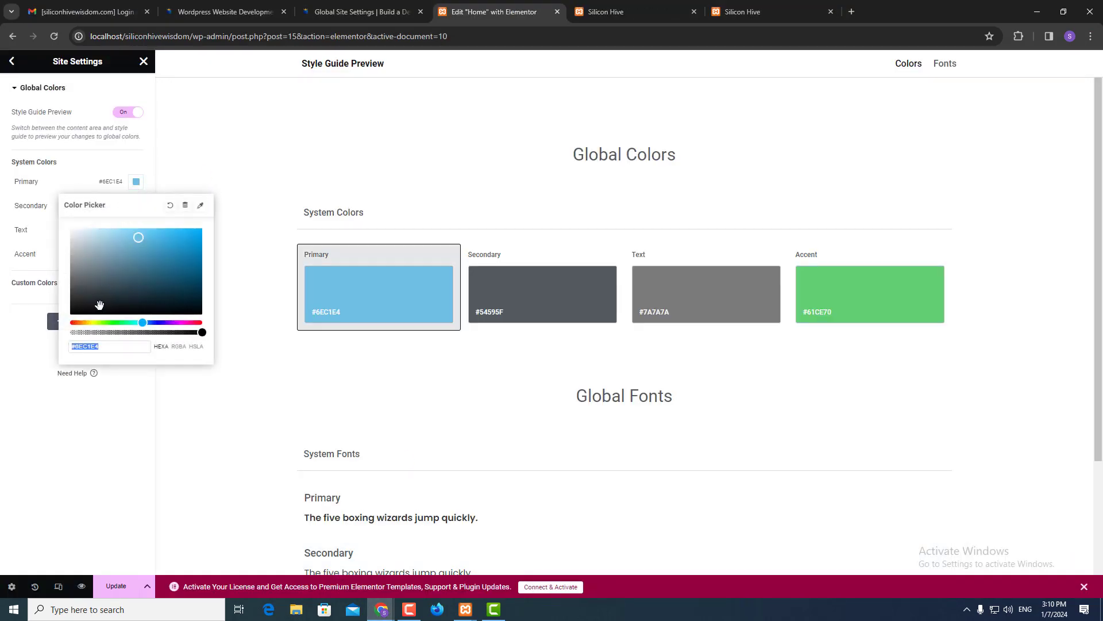
pyautogui.hotkey('ctrl', 'v')
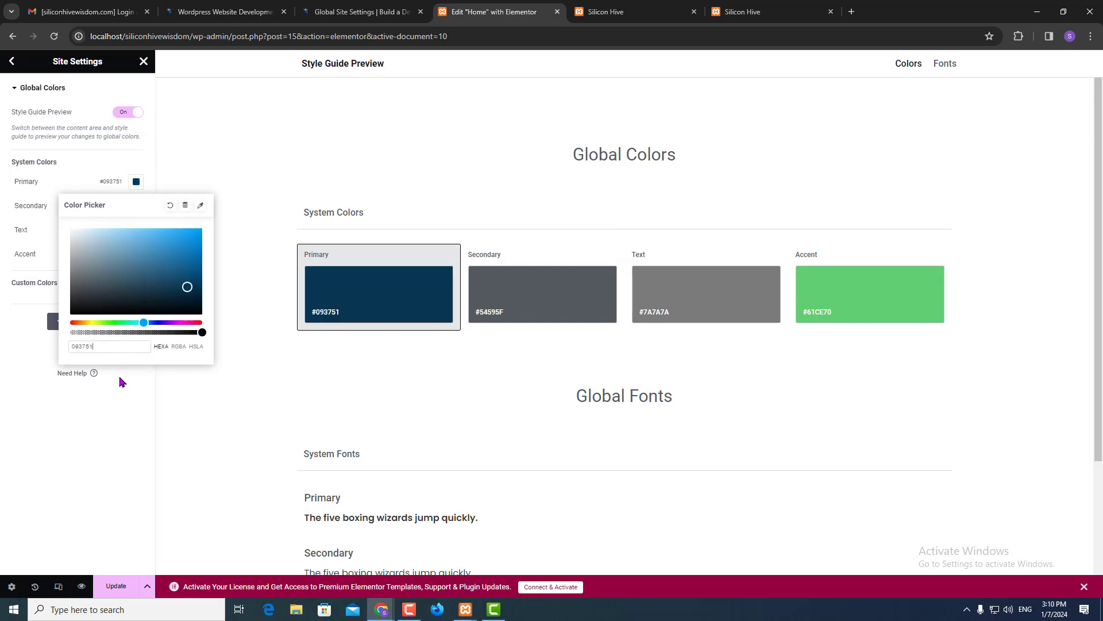
pyautogui.click(114, 388)
pyautogui.hotkey('alt', 'Tab')
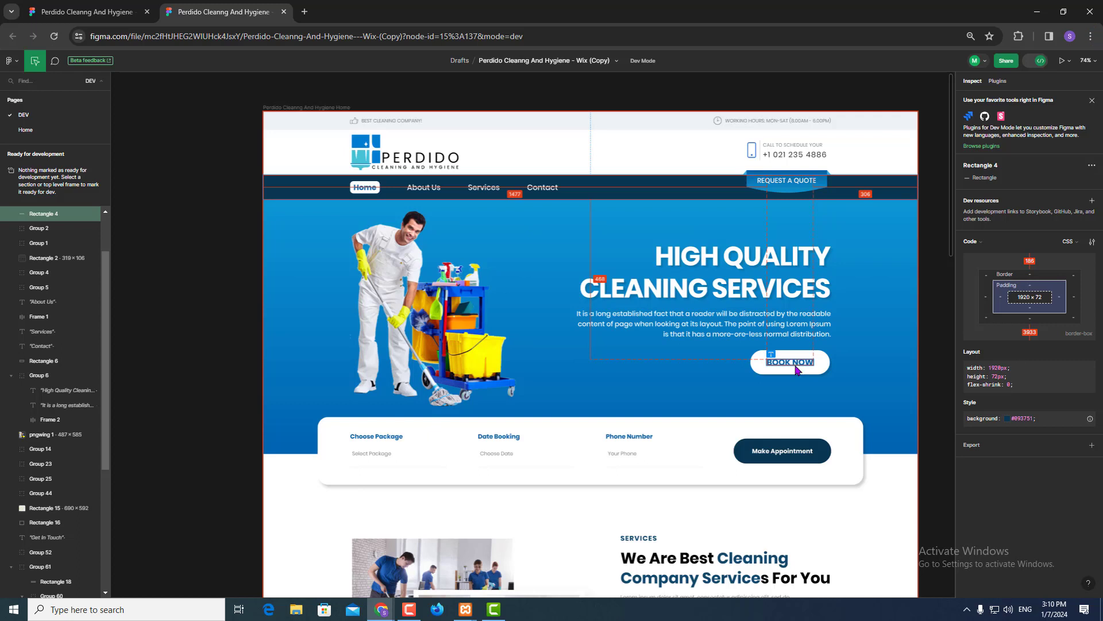
# - Copy the Book Now text colour #0862A5 from Figma's Inspect panel
pyautogui.click(795, 366)
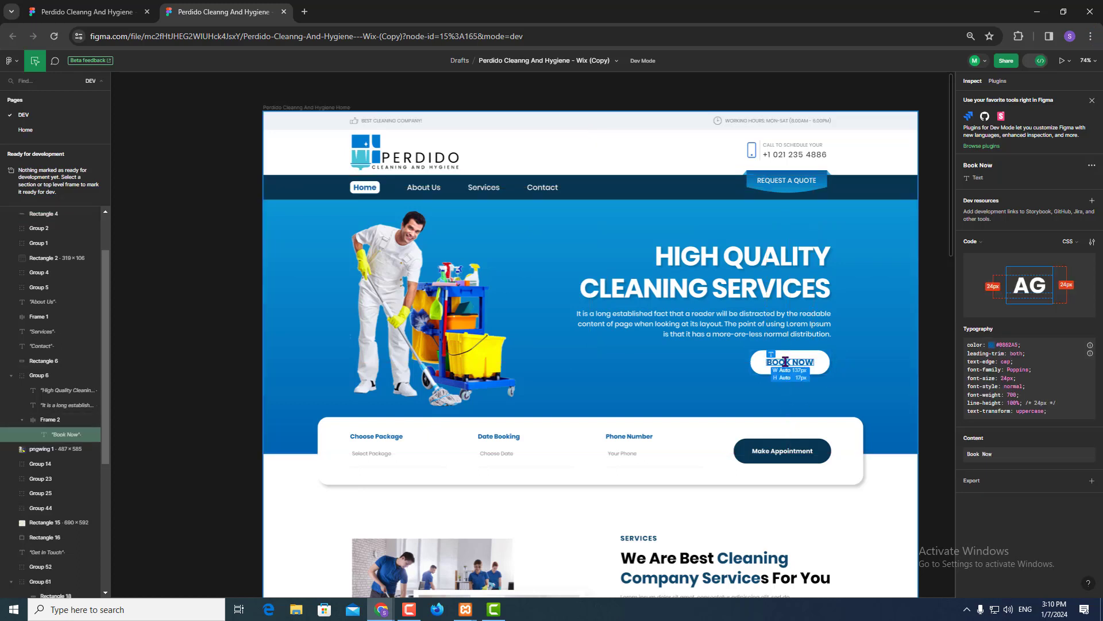
pyautogui.doubleClick(1011, 345)
pyautogui.hotkey('ctrl', 'c')
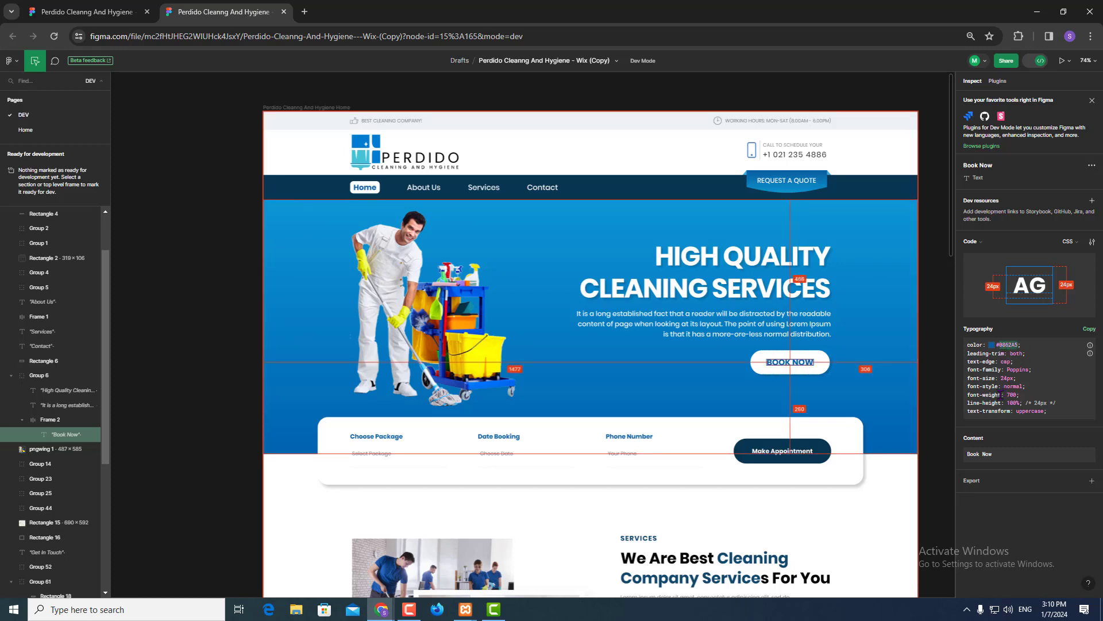
pyautogui.hotkey('alt', 'Tab')
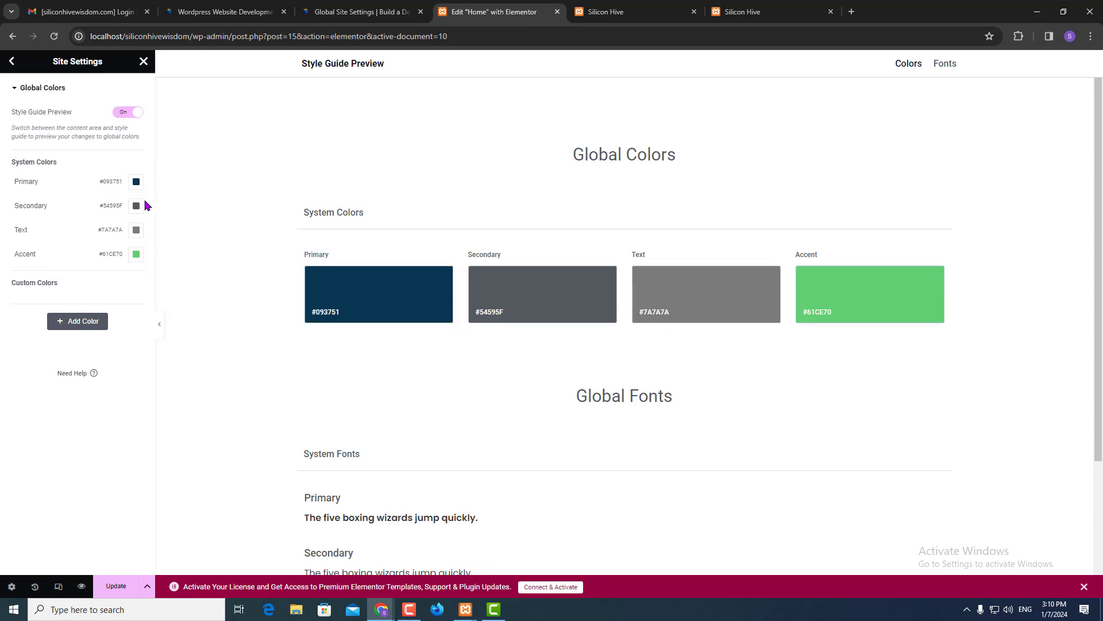
# - Set Elementor's Secondary global colour to #0862A5, then return to Figma
pyautogui.click(136, 206)
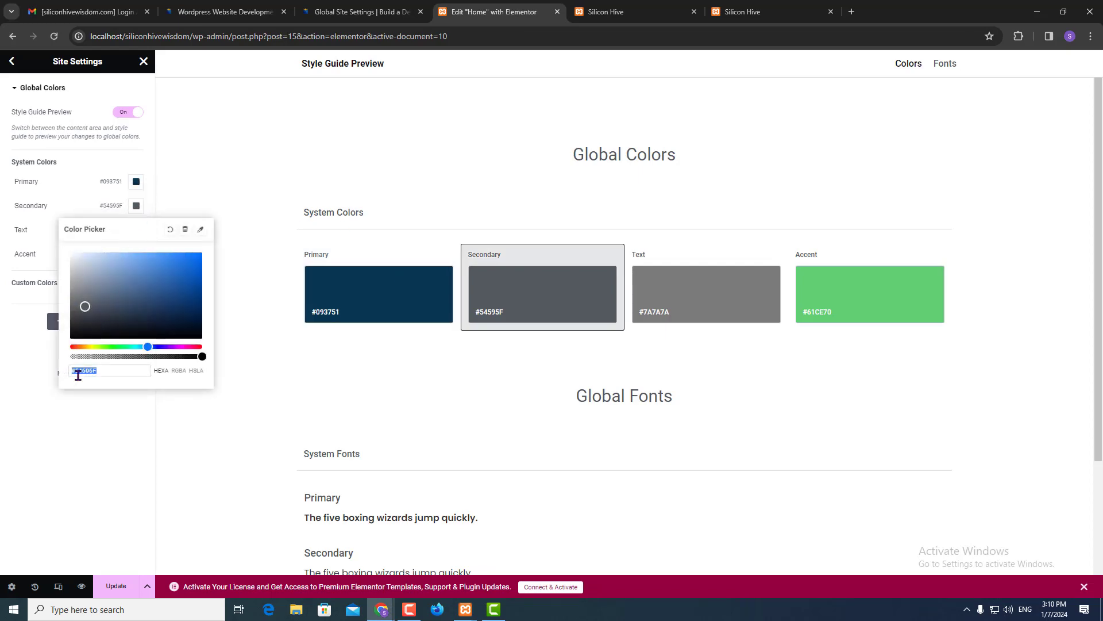
pyautogui.hotkey('ctrl', 'v')
pyautogui.click(69, 462)
pyautogui.hotkey('alt', 'Tab')
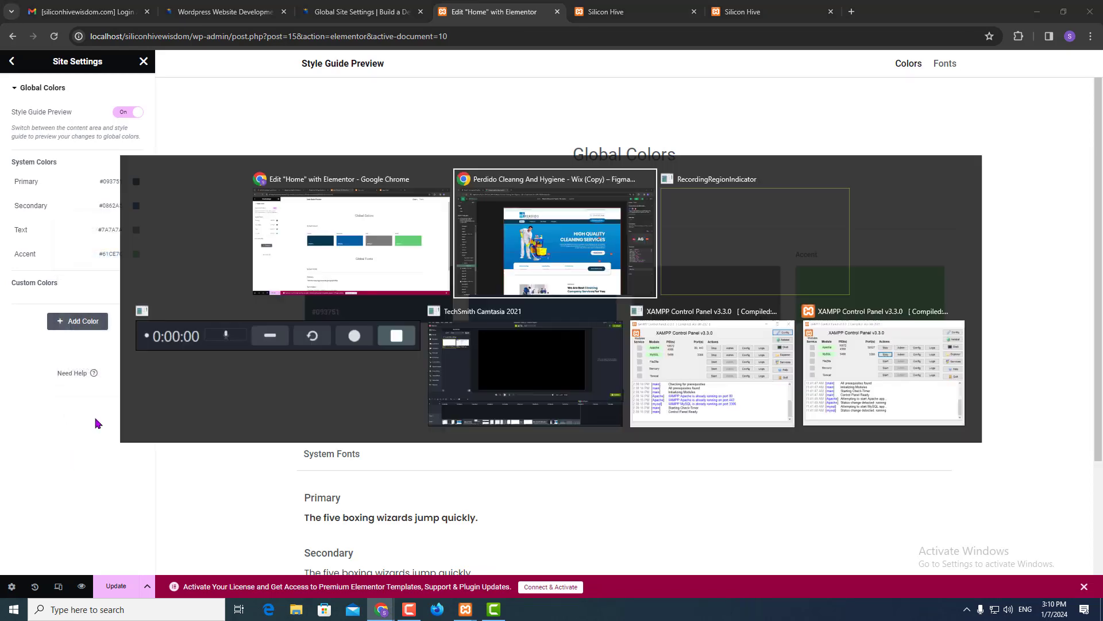
pyautogui.scroll(-5, 734, 398)
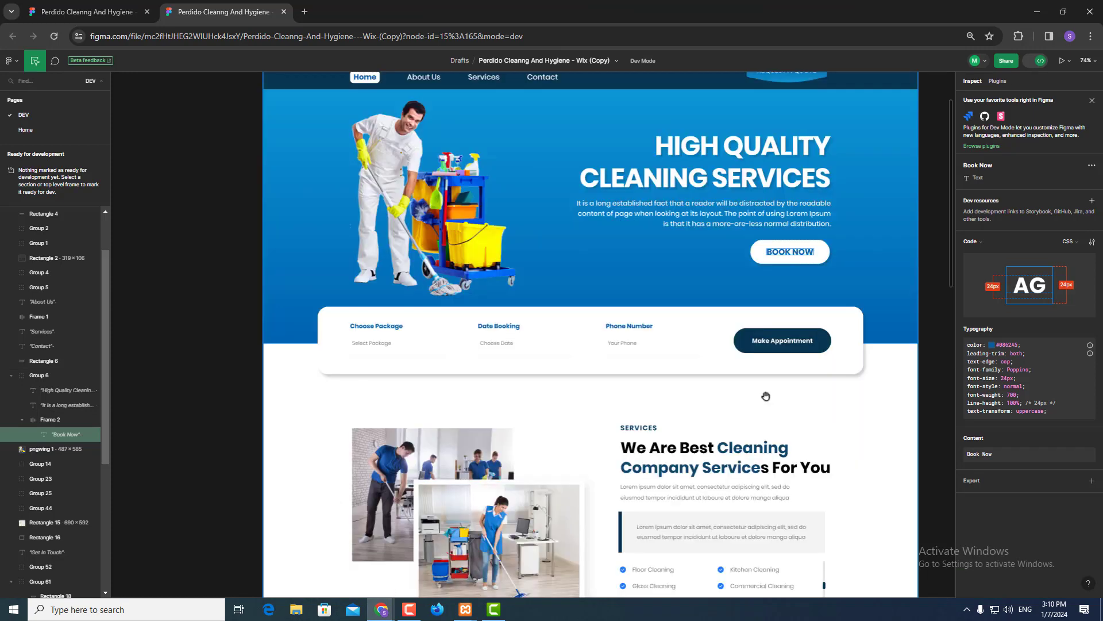
# - Copy the services paragraph colour #7E7E7E from Figma into Elementor's global Text colour
pyautogui.click(671, 329)
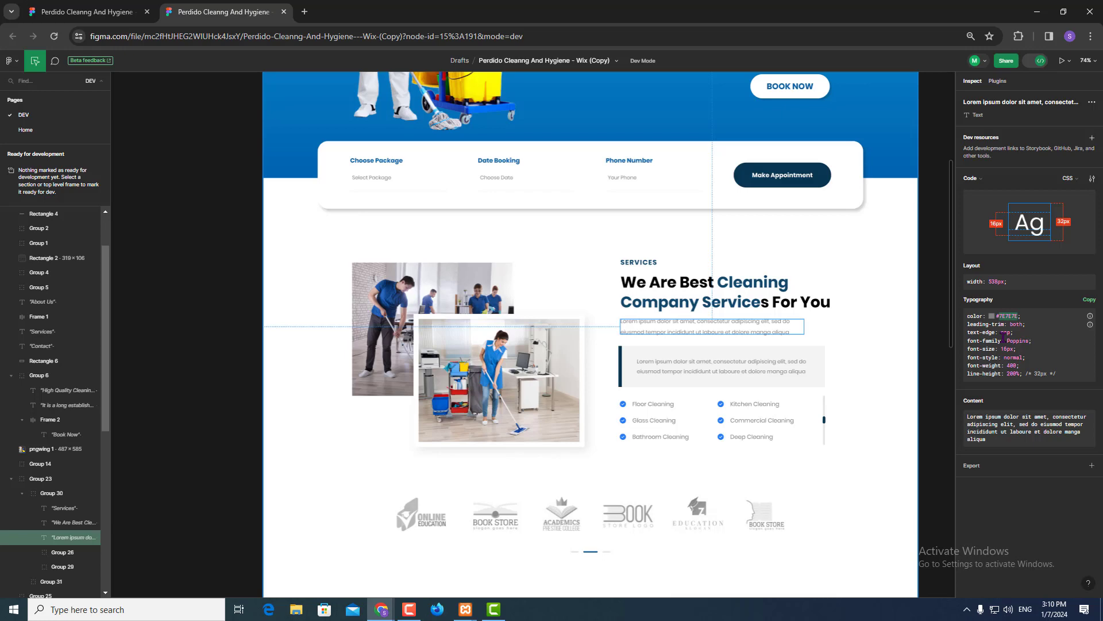
pyautogui.hotkey('alt', 'Tab')
pyautogui.hotkey('alt', 'Tab')
pyautogui.hotkey('alt', 'Tab')
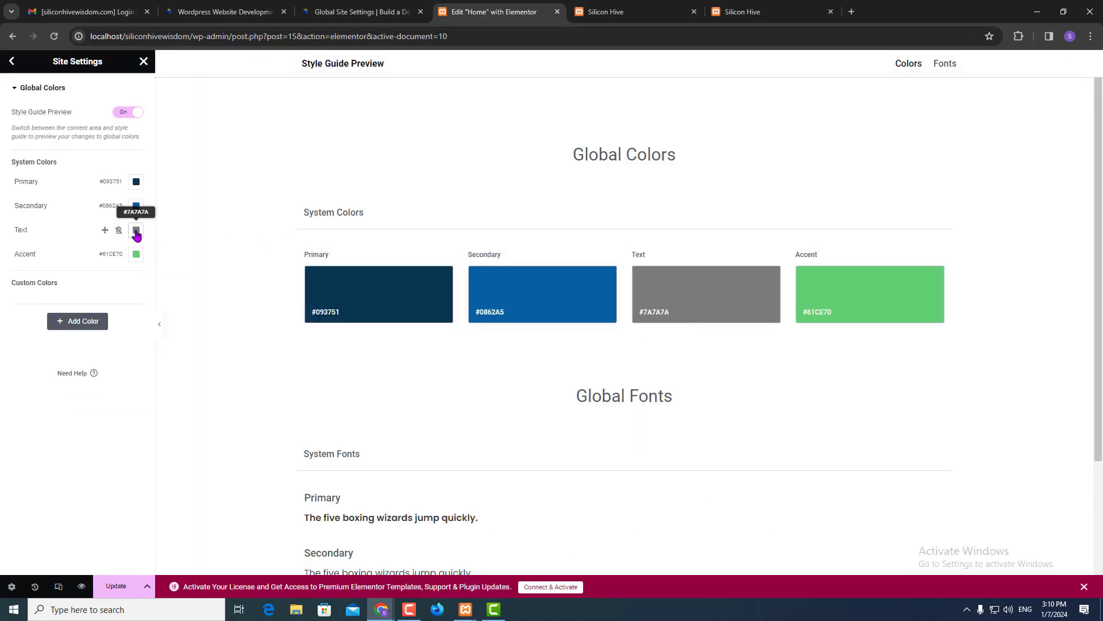
pyautogui.click(136, 229)
pyautogui.write('#7E7E7E')
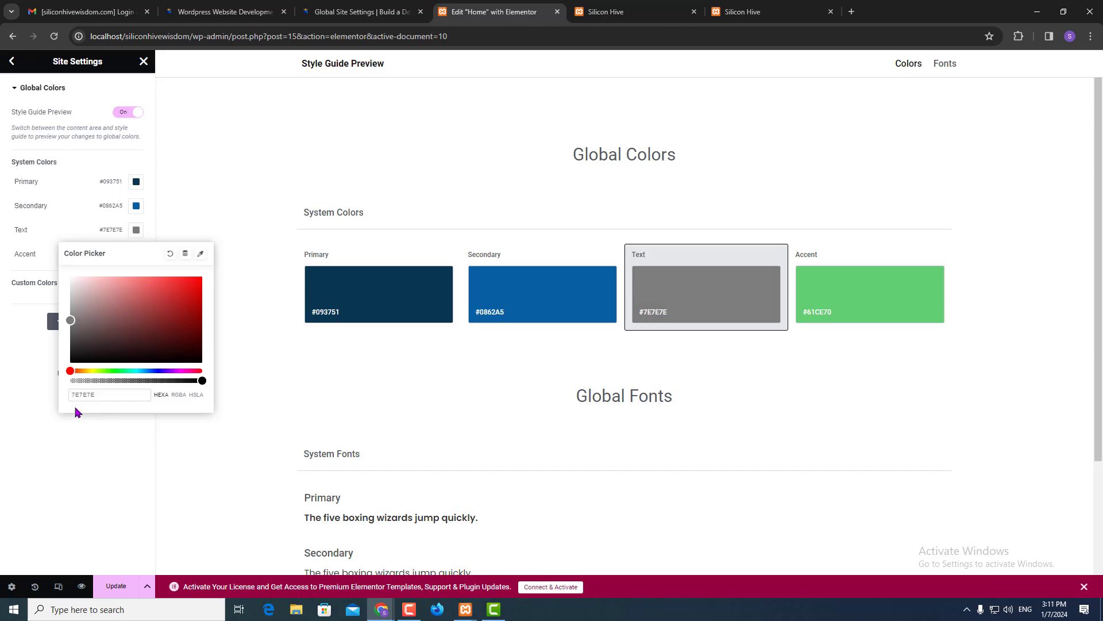
pyautogui.click(57, 446)
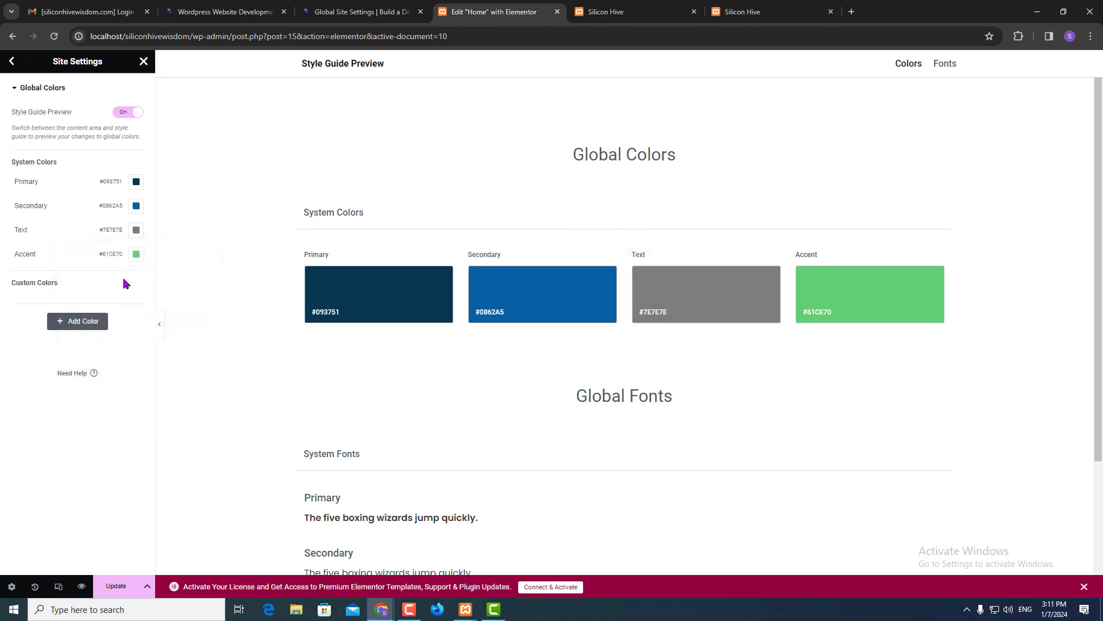
pyautogui.hotkey('alt', 'Tab')
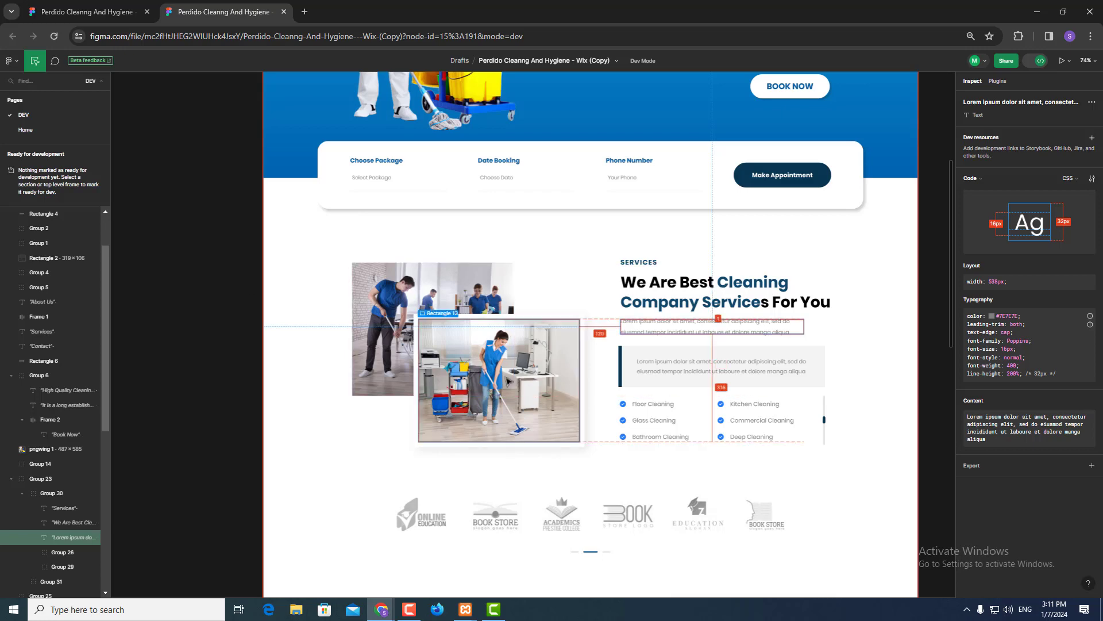
# - Inspect the Why Choose Us heading (#000, Poppins 45px bold) in Figma and copy its colour
pyautogui.scroll(-5, 517, 382)
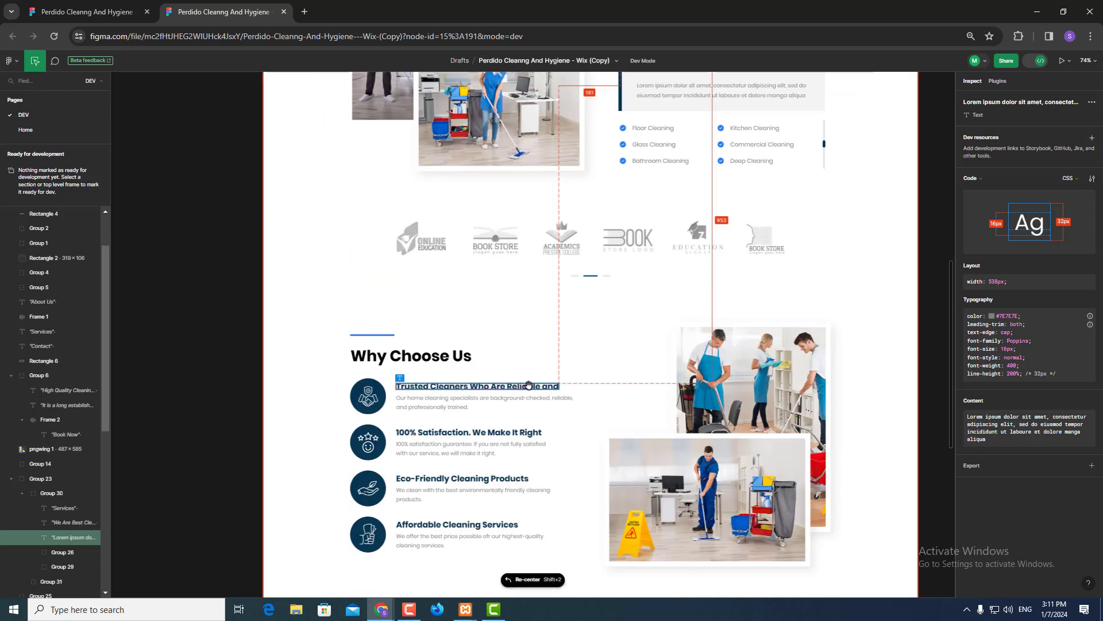
pyautogui.scroll(7, 529, 386)
pyautogui.scroll(5, 529, 385)
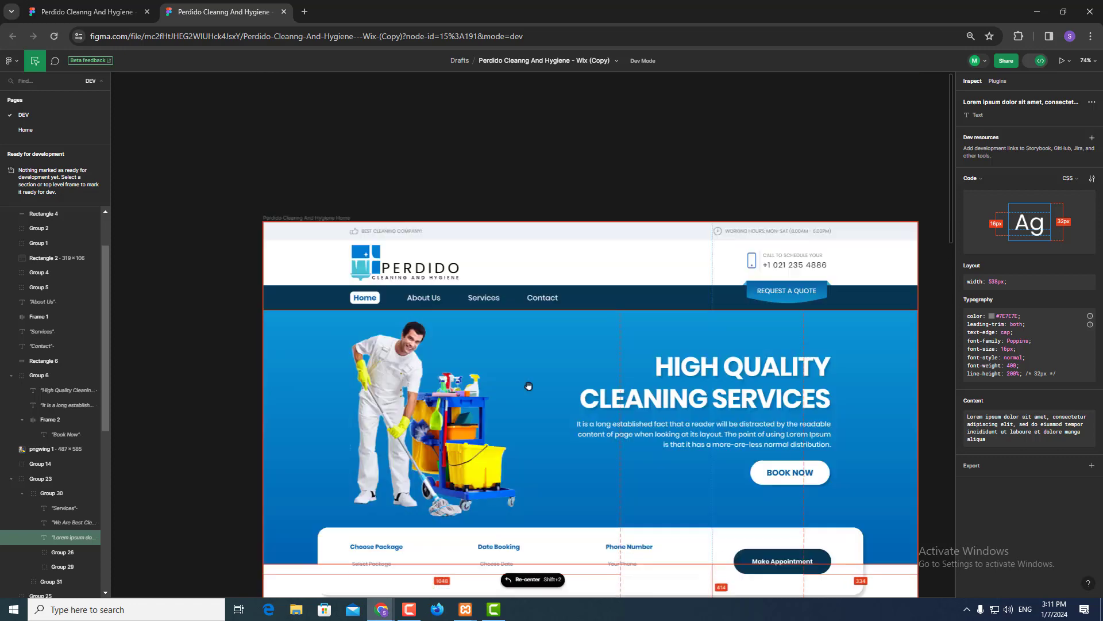
pyautogui.scroll(1, 529, 386)
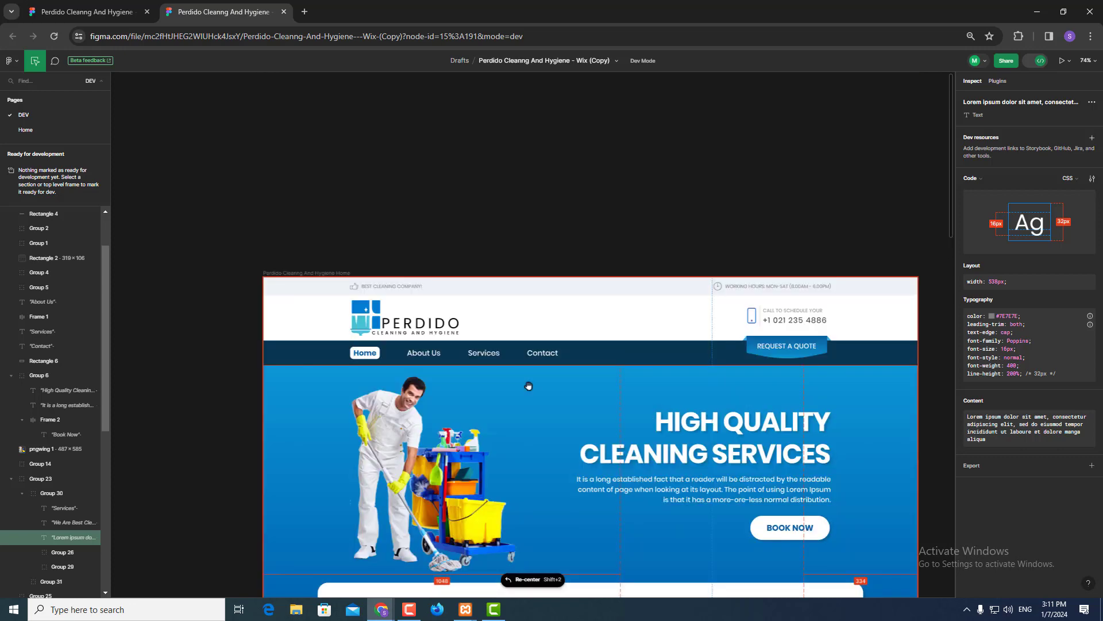
pyautogui.scroll(-2, 529, 386)
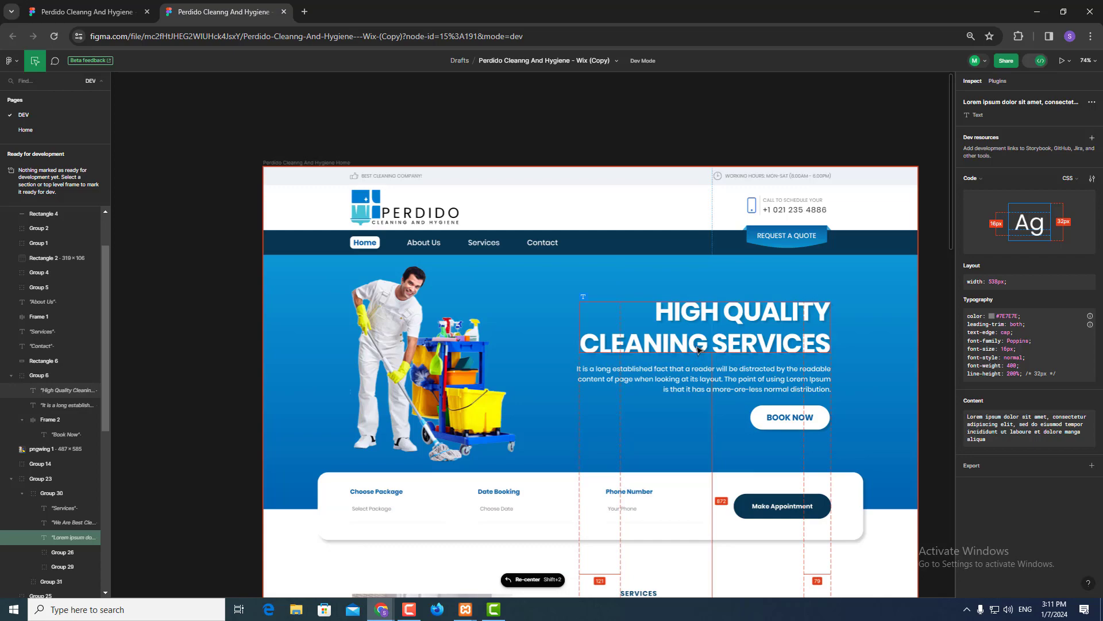
pyautogui.scroll(-11, 698, 349)
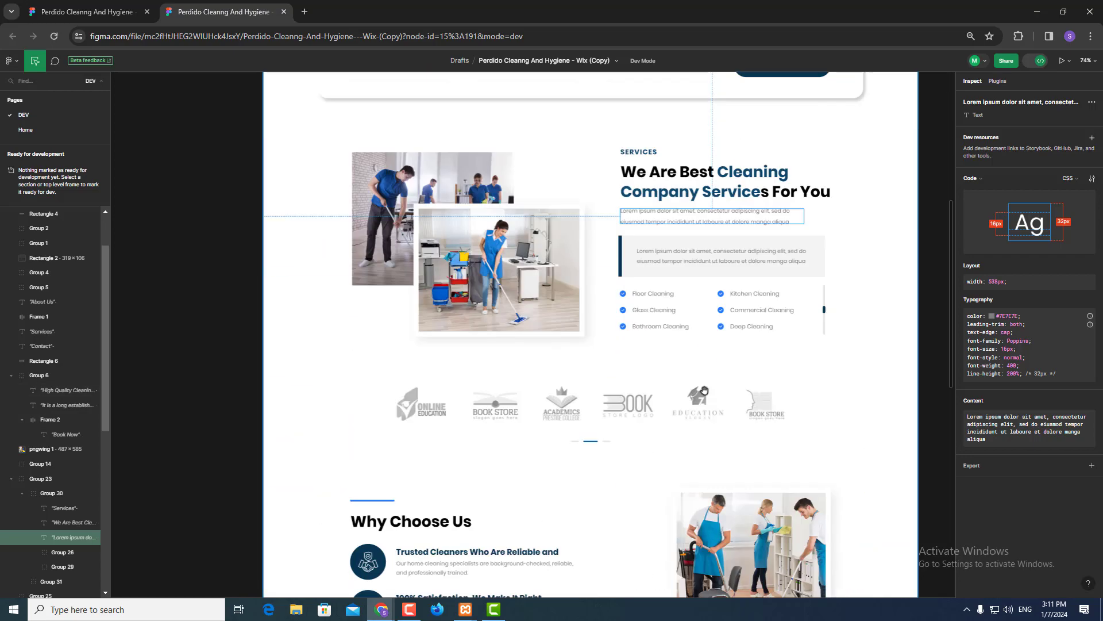
pyautogui.scroll(-2, 619, 454)
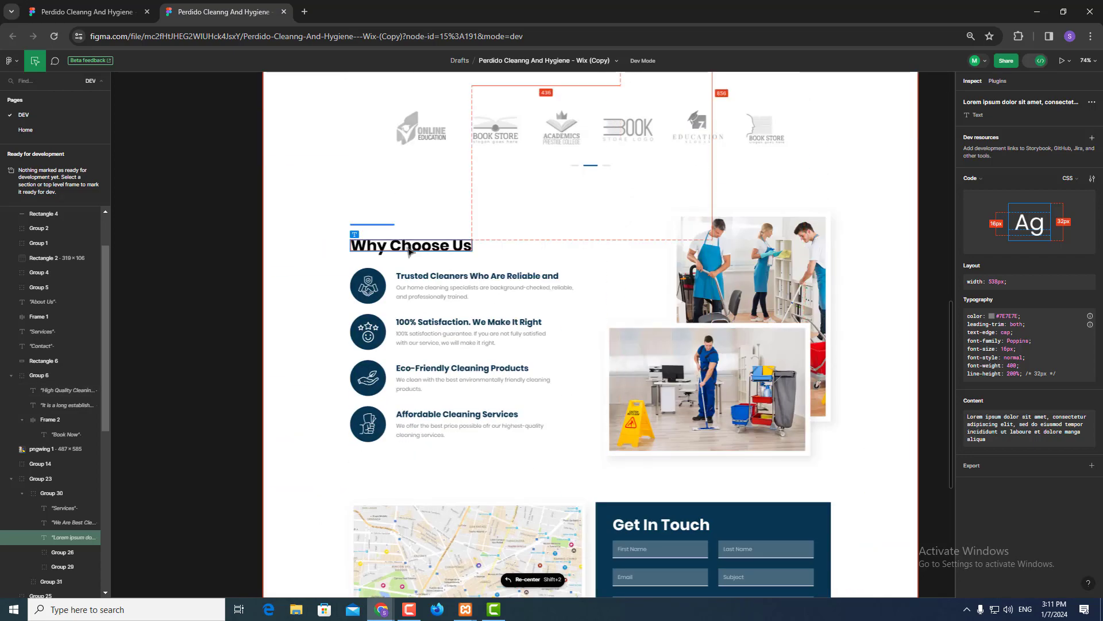
pyautogui.click(409, 251)
pyautogui.click(409, 251)
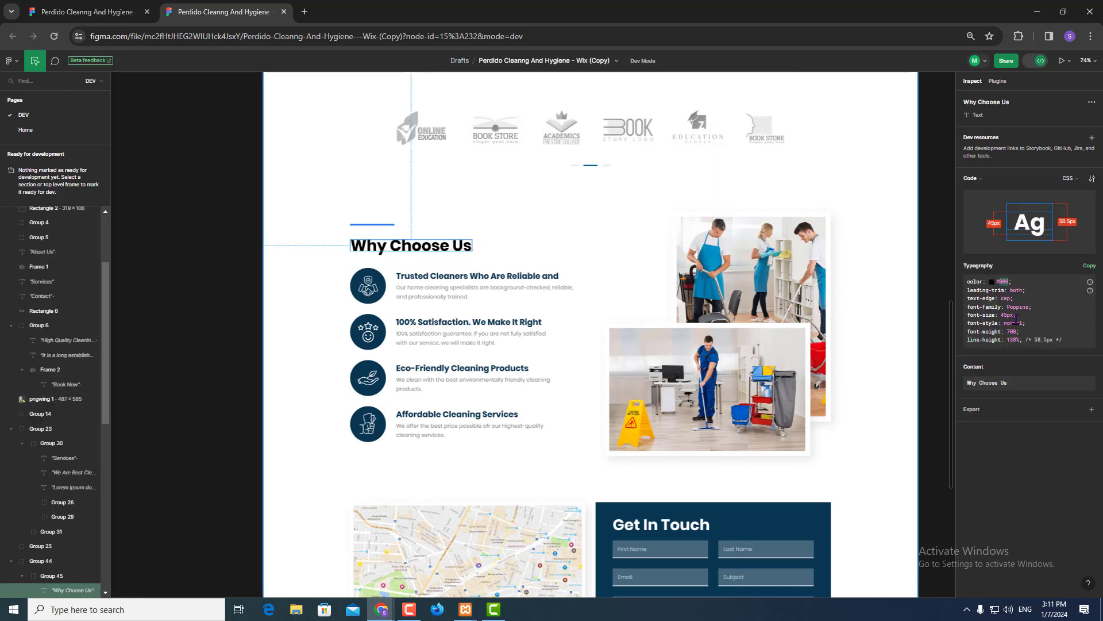
pyautogui.hotkey('alt', 'Tab')
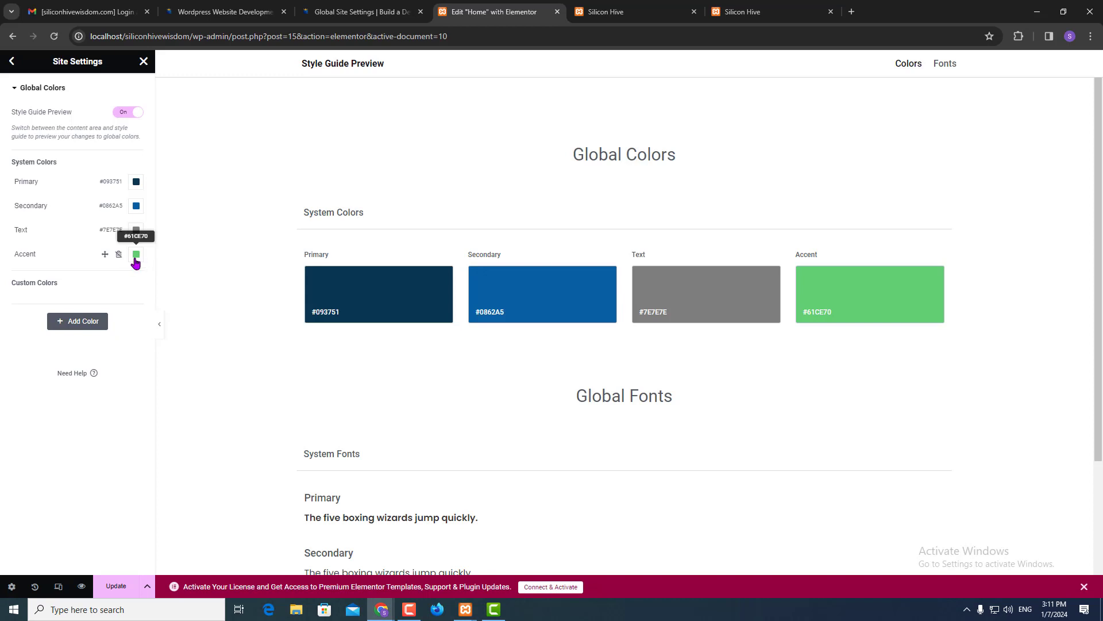
# - Set Elementor's Accent global colour to black #000000
pyautogui.click(136, 254)
pyautogui.write('#000')
pyautogui.click(65, 455)
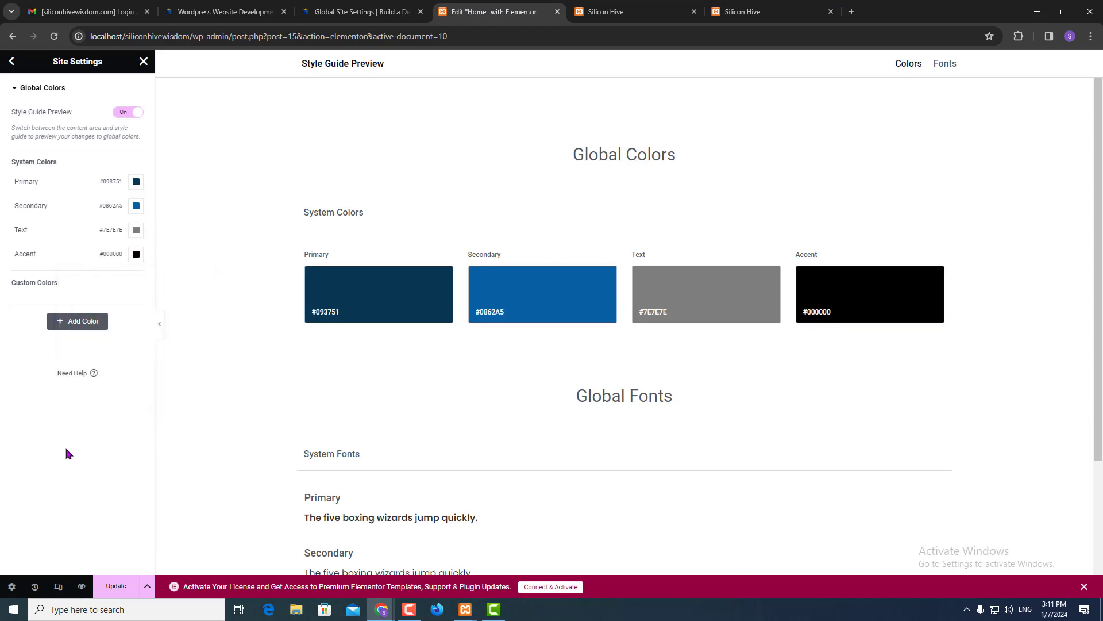
# - Add a custom global colour, New Item #1, set to white #FFFFFF
pyautogui.click(79, 323)
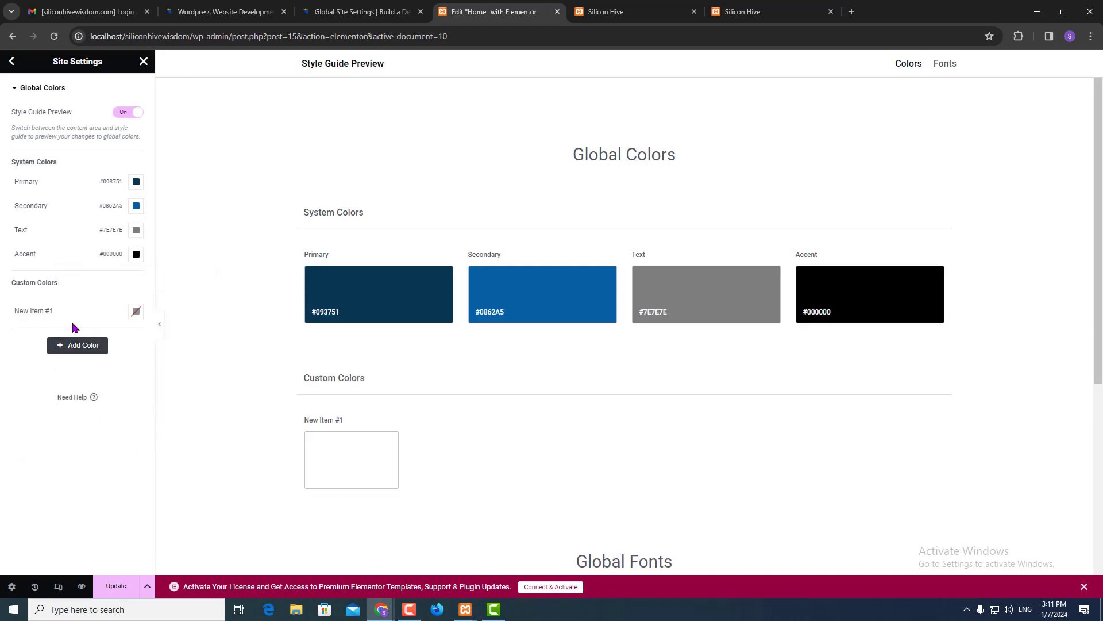
pyautogui.click(136, 312)
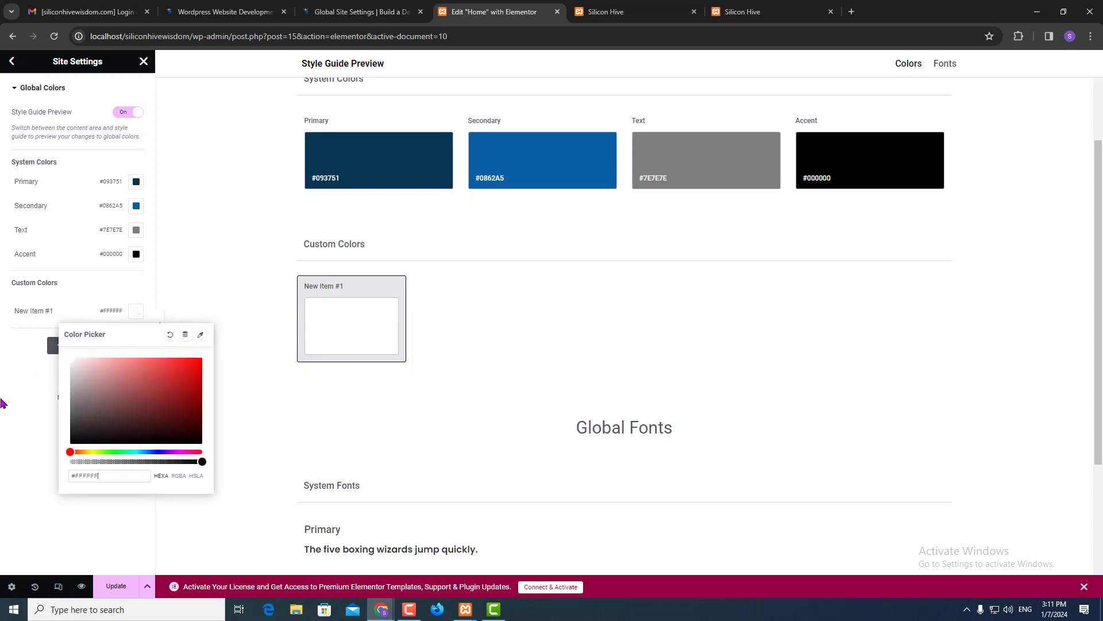
pyautogui.click(16, 497)
pyautogui.hotkey('alt', 'Tab')
pyautogui.scroll(8, 718, 359)
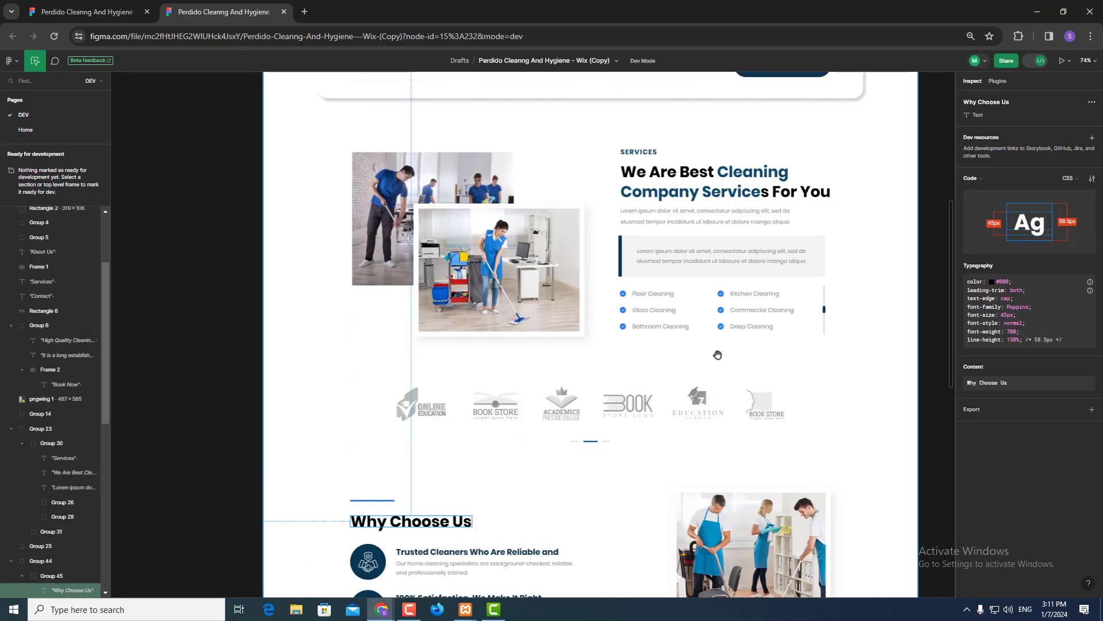
pyautogui.scroll(2, 719, 359)
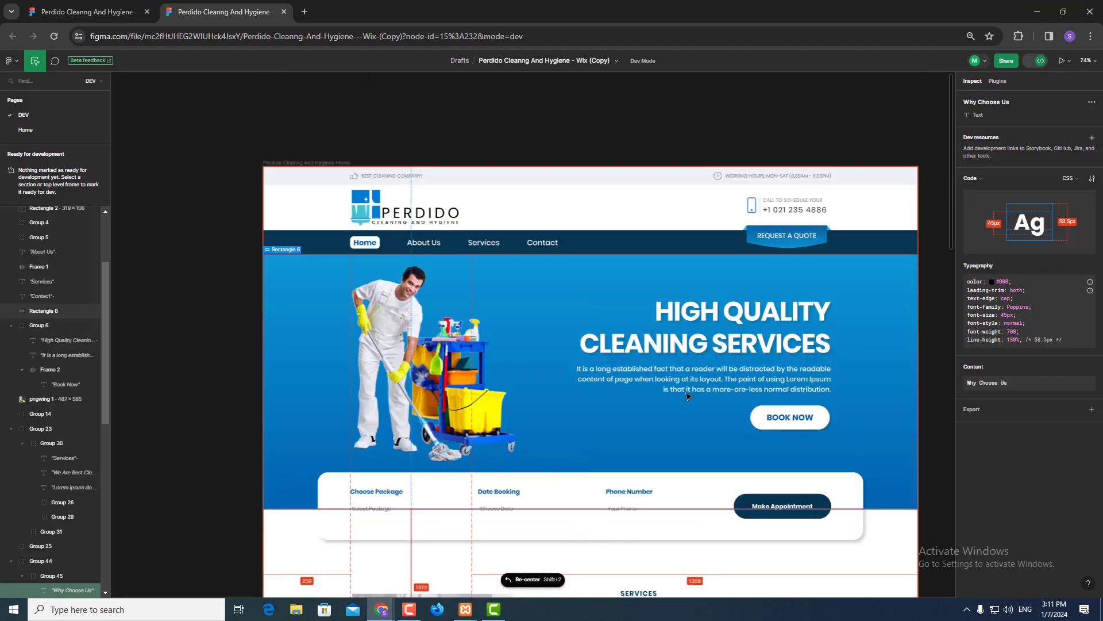
pyautogui.hotkey('alt', 'Tab')
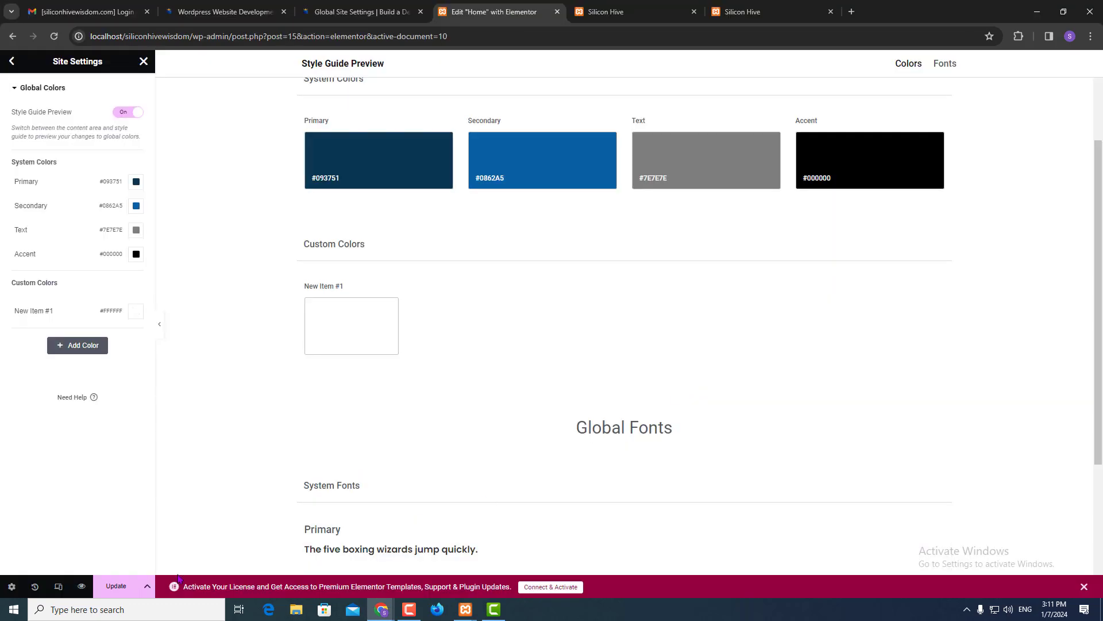
# - Save the global site settings with Update, then open the Global Site Settings lesson tab
pyautogui.click(118, 586)
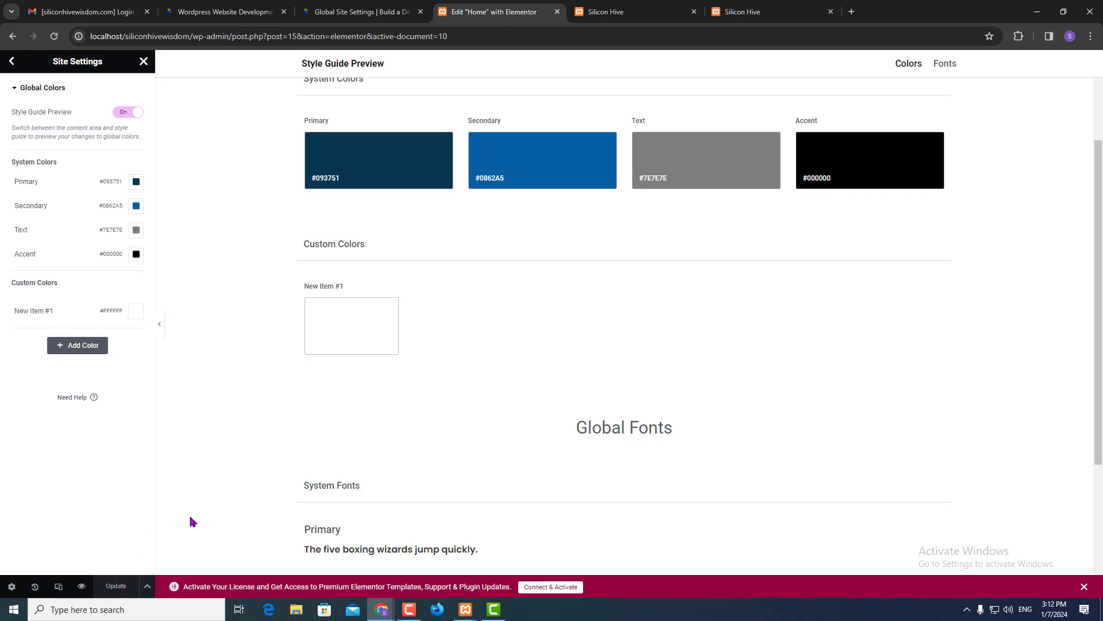
pyautogui.scroll(-3, 303, 359)
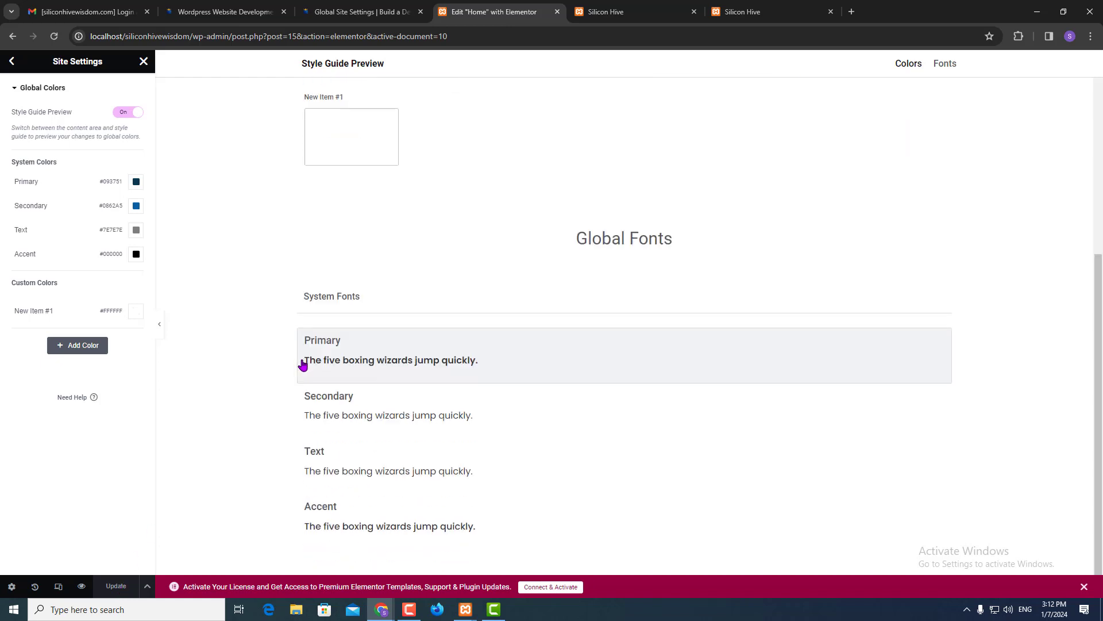
pyautogui.scroll(5, 303, 365)
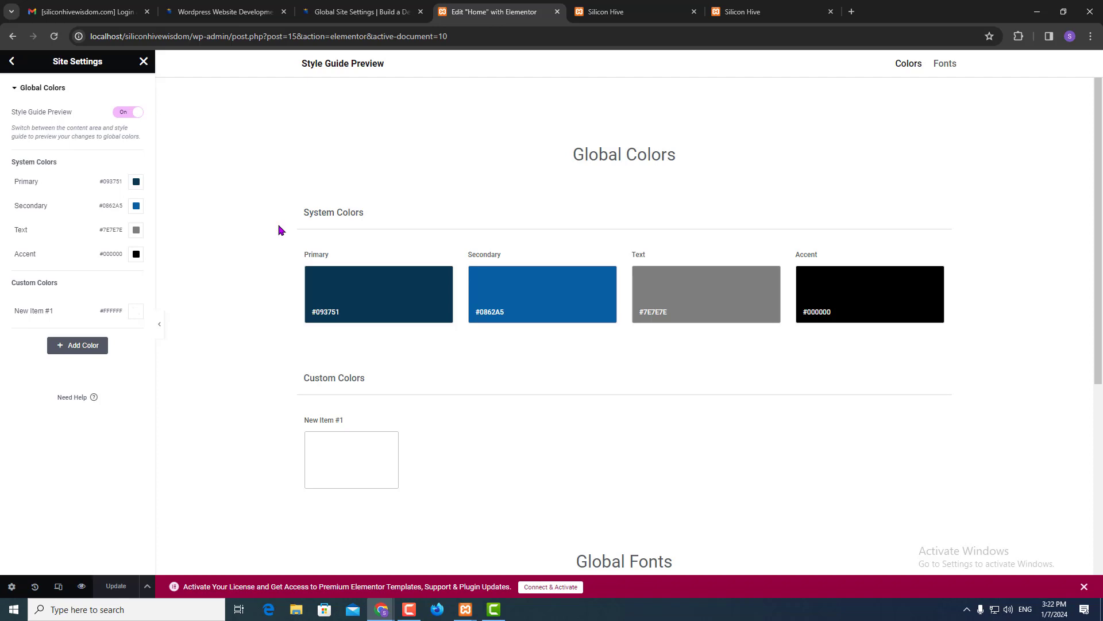
pyautogui.click(356, 7)
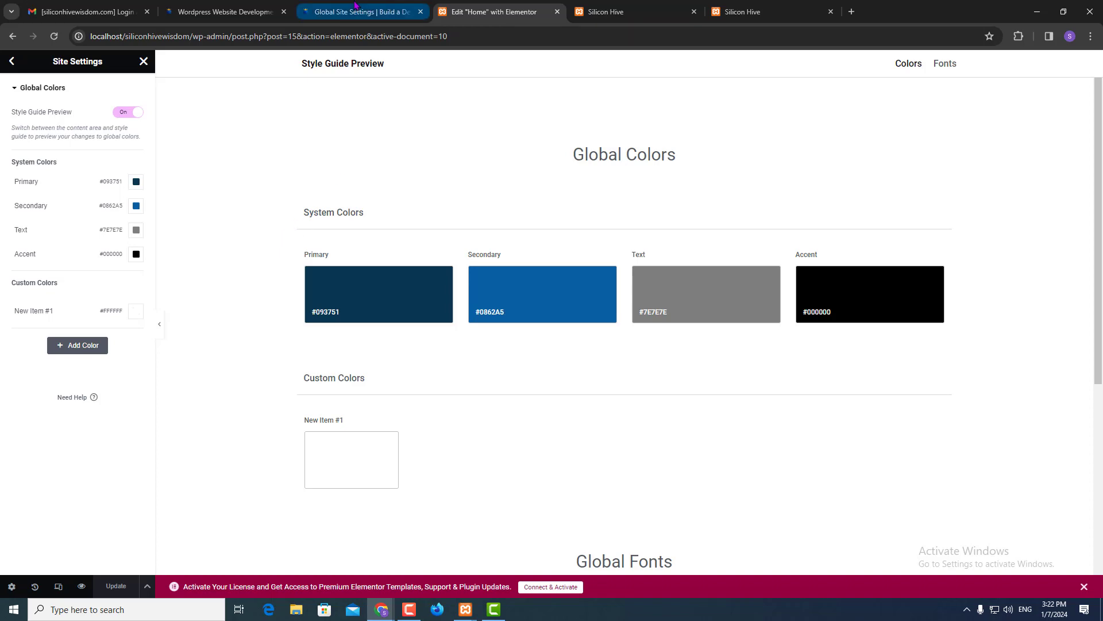